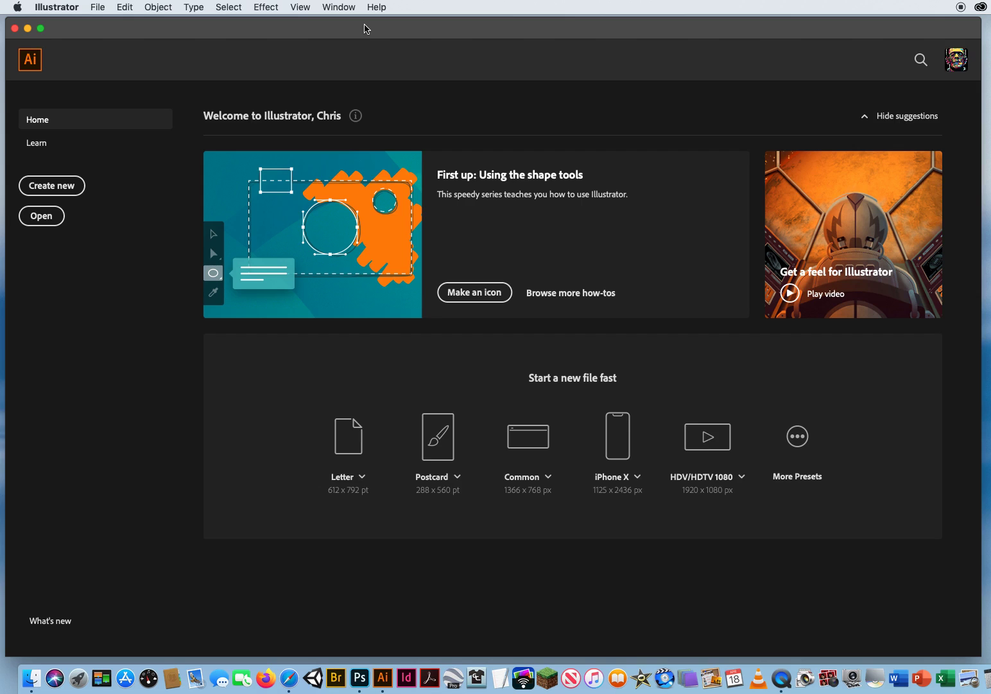
# Step: Create a new print document from the Tabloid preset, in inches with landscape orientation, 17 by 11 in
pyautogui.click(97, 9)
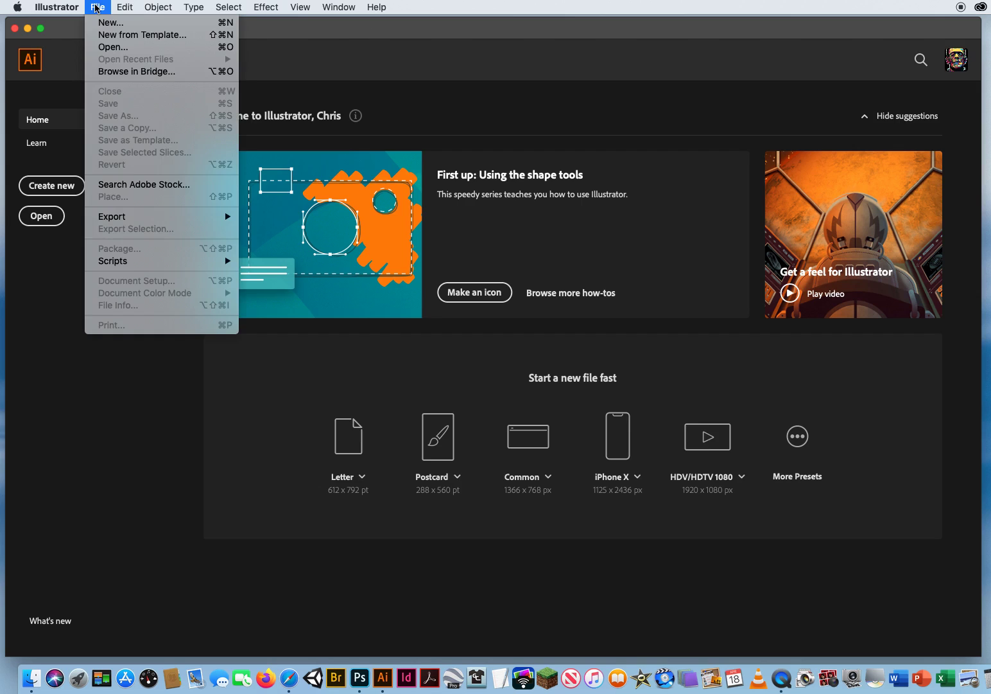
pyautogui.click(110, 26)
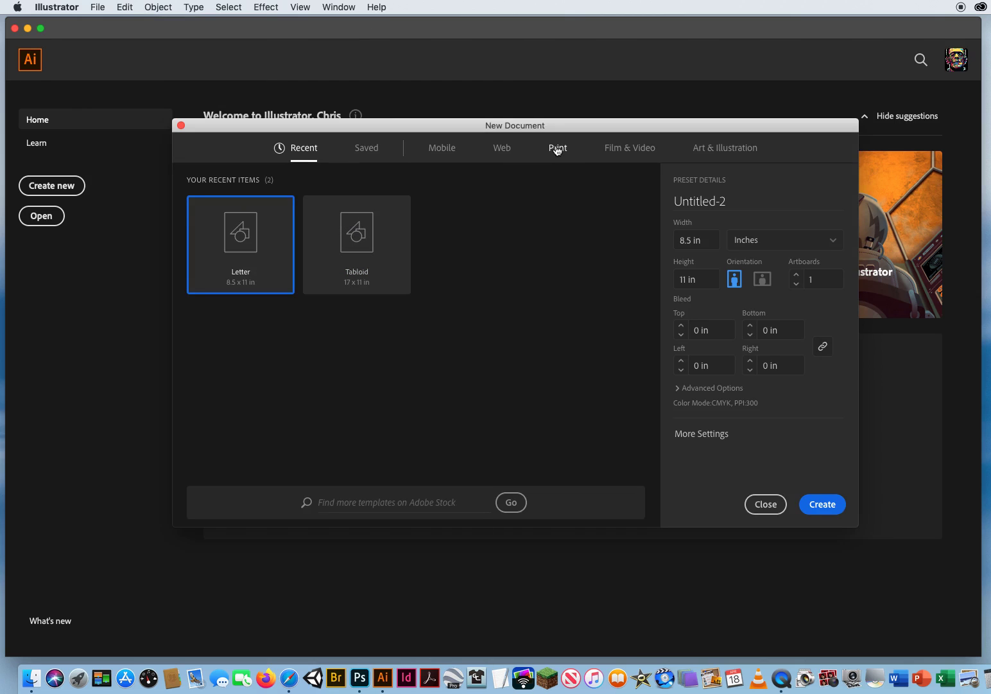
pyautogui.click(557, 150)
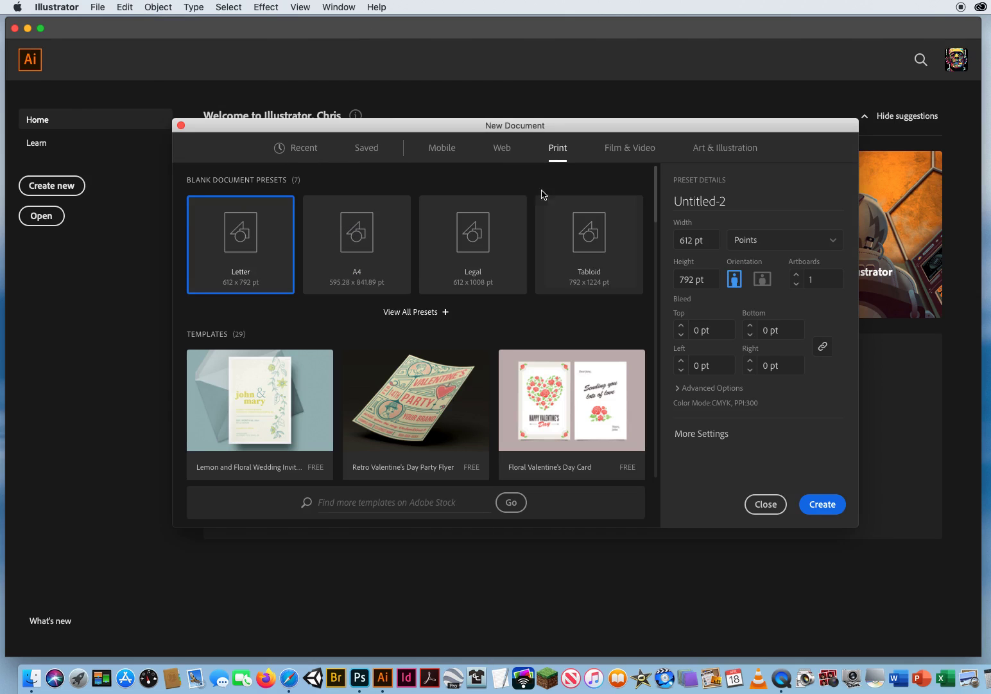
pyautogui.click(586, 250)
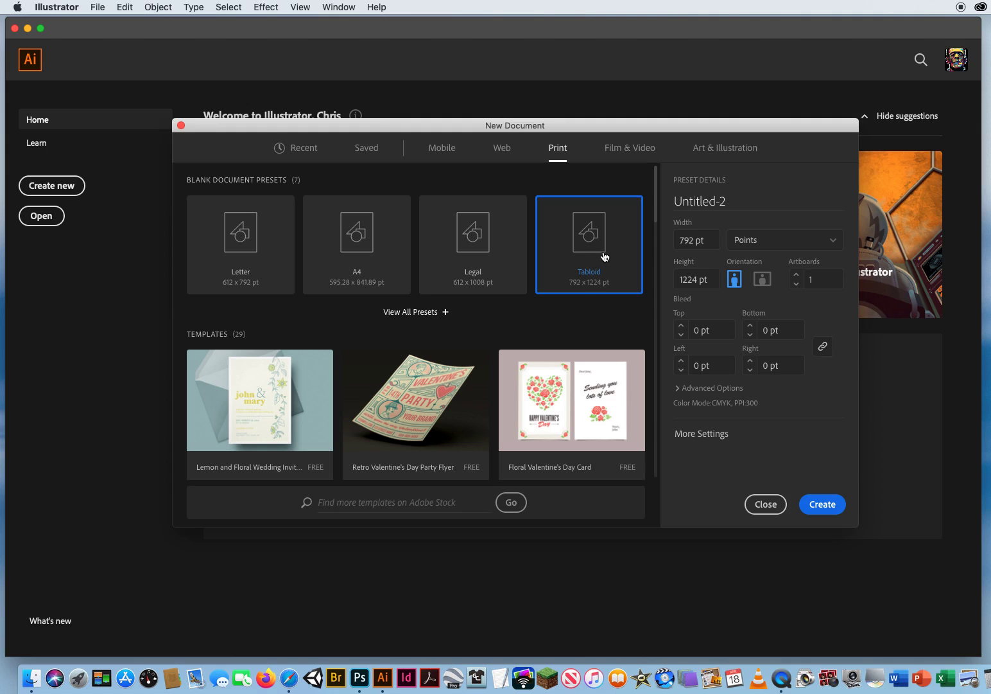
pyautogui.click(782, 242)
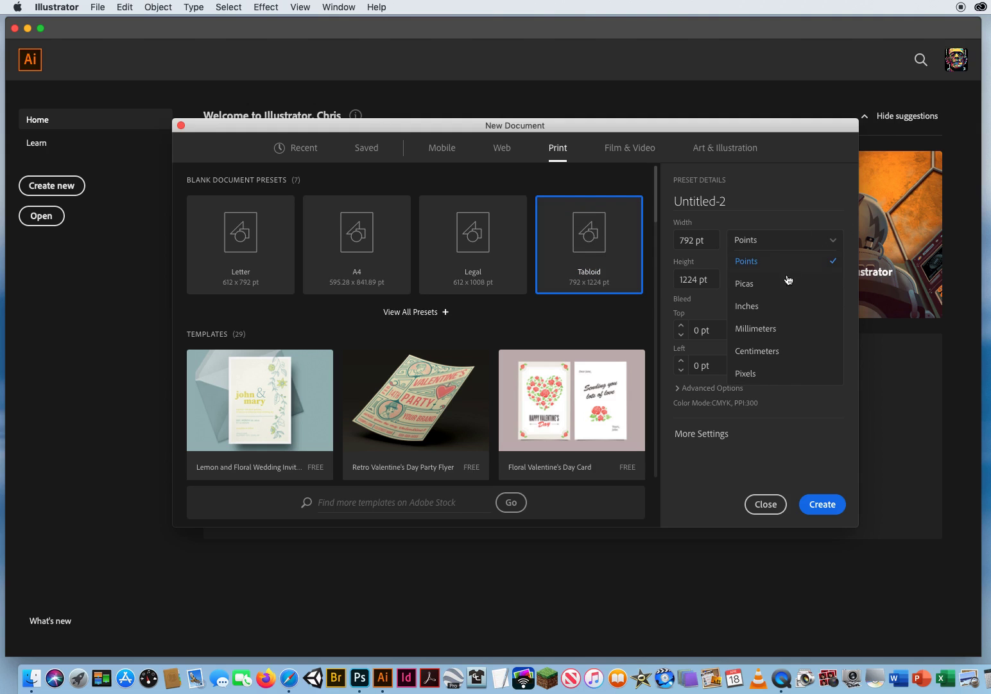
pyautogui.click(765, 306)
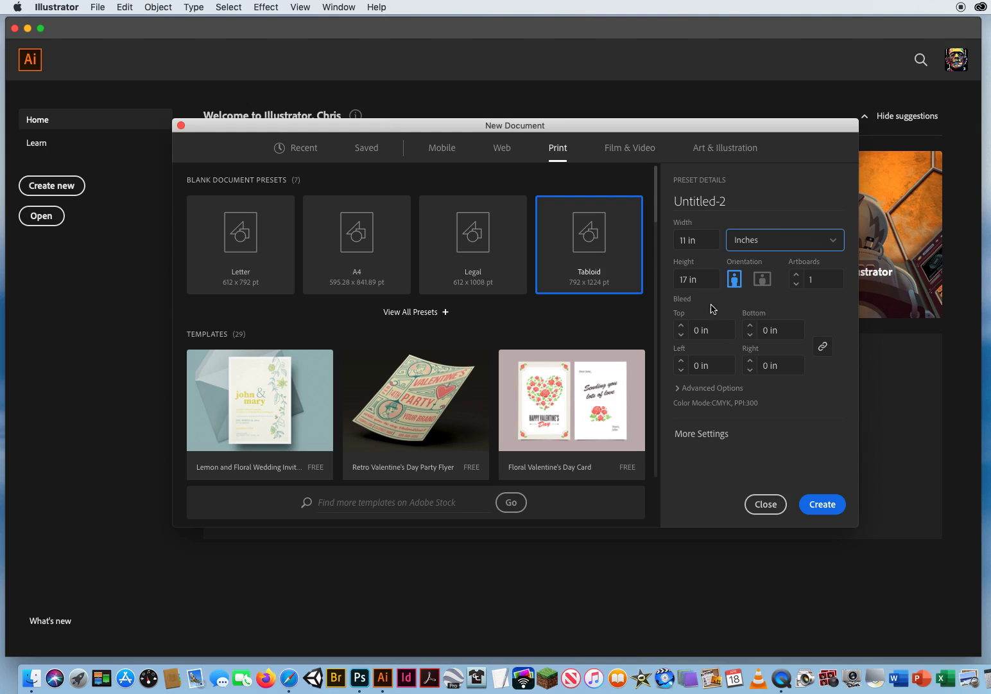
pyautogui.click(763, 279)
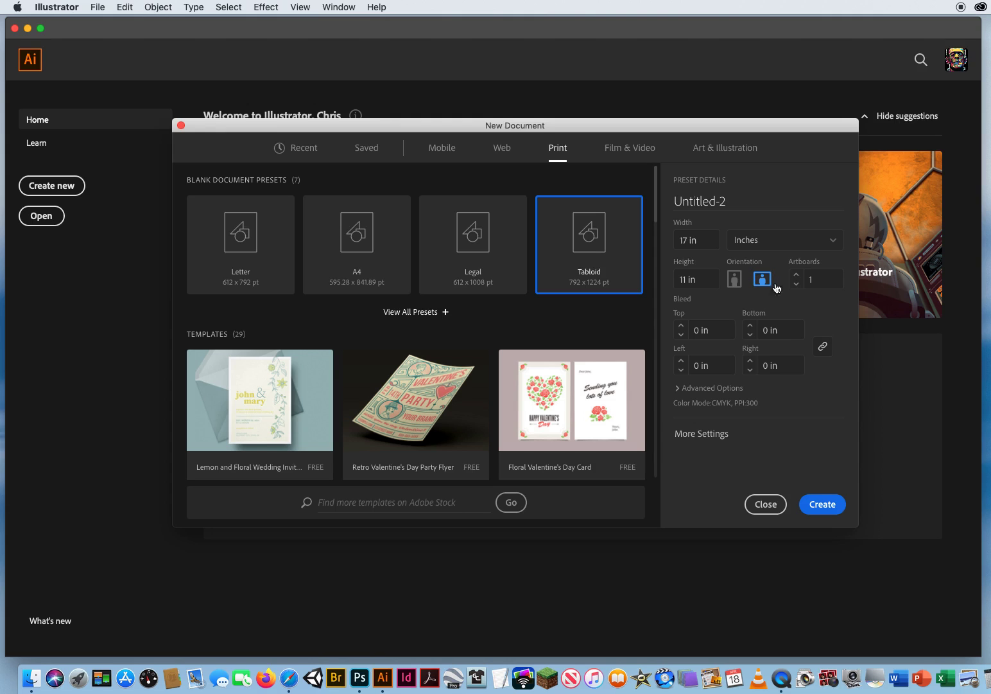
pyautogui.click(816, 498)
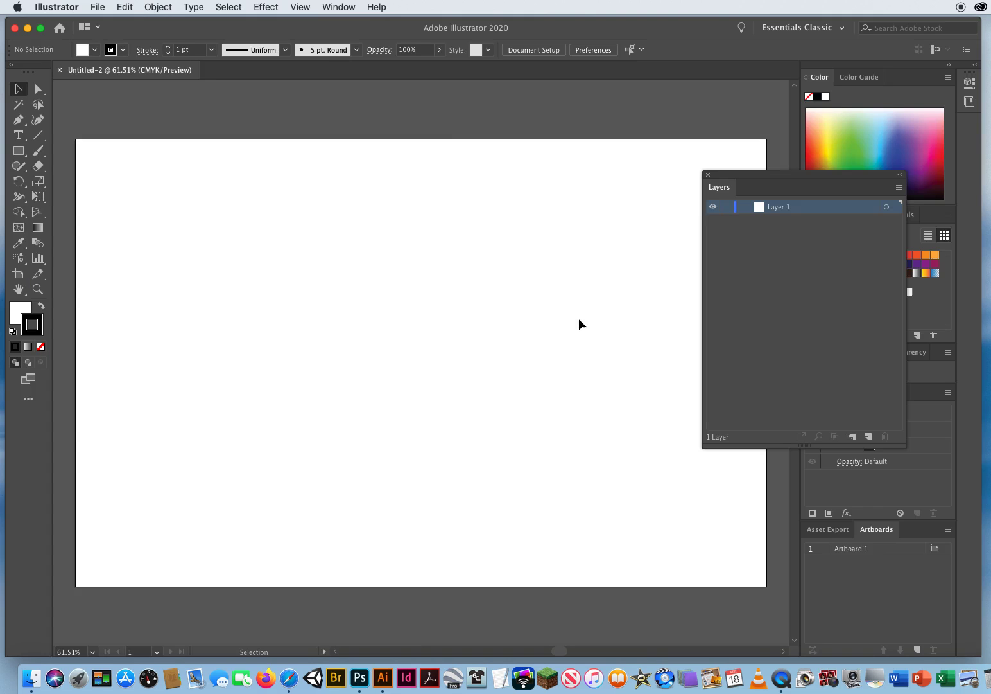
# Step: Place Knowing Your Curves.jpg from the 5.2 Knowing Your Curves folder and align the image with the artboard edges
pyautogui.click(97, 7)
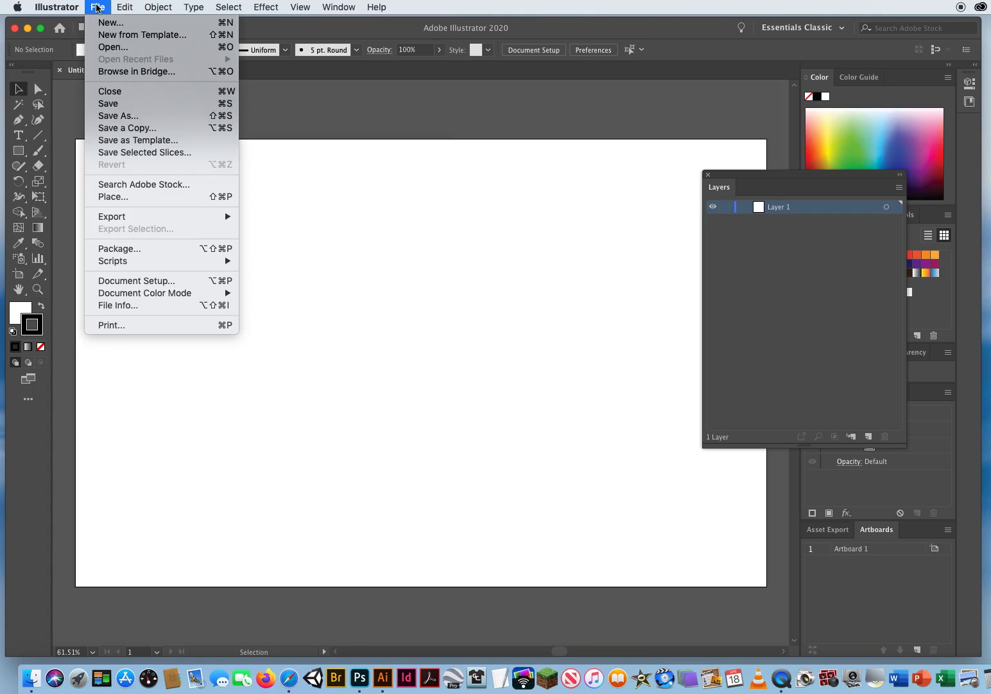
pyautogui.click(128, 196)
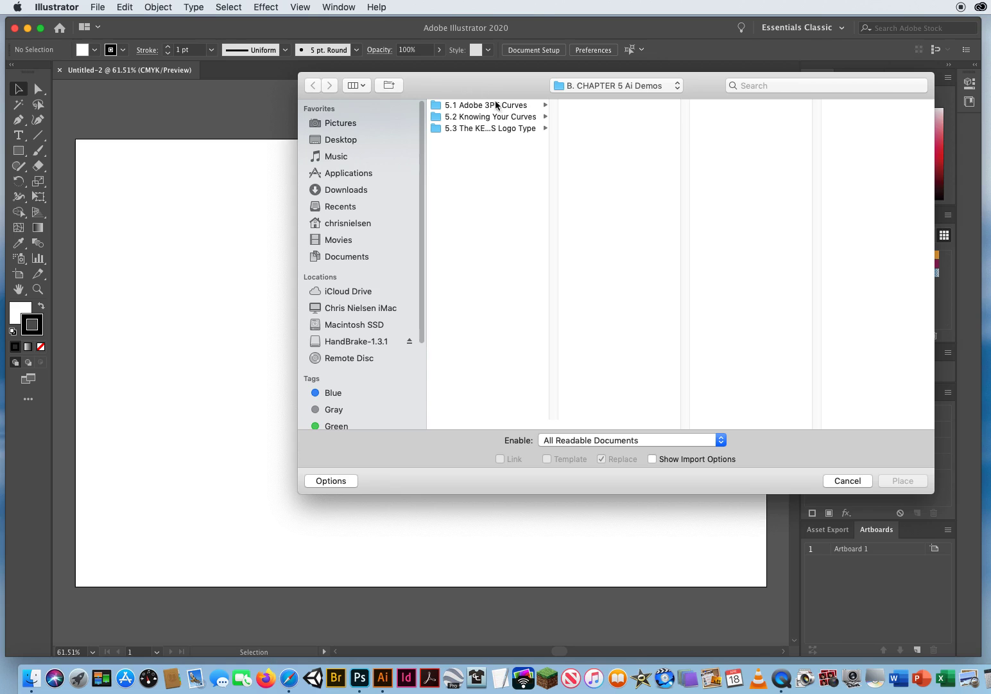
pyautogui.click(455, 117)
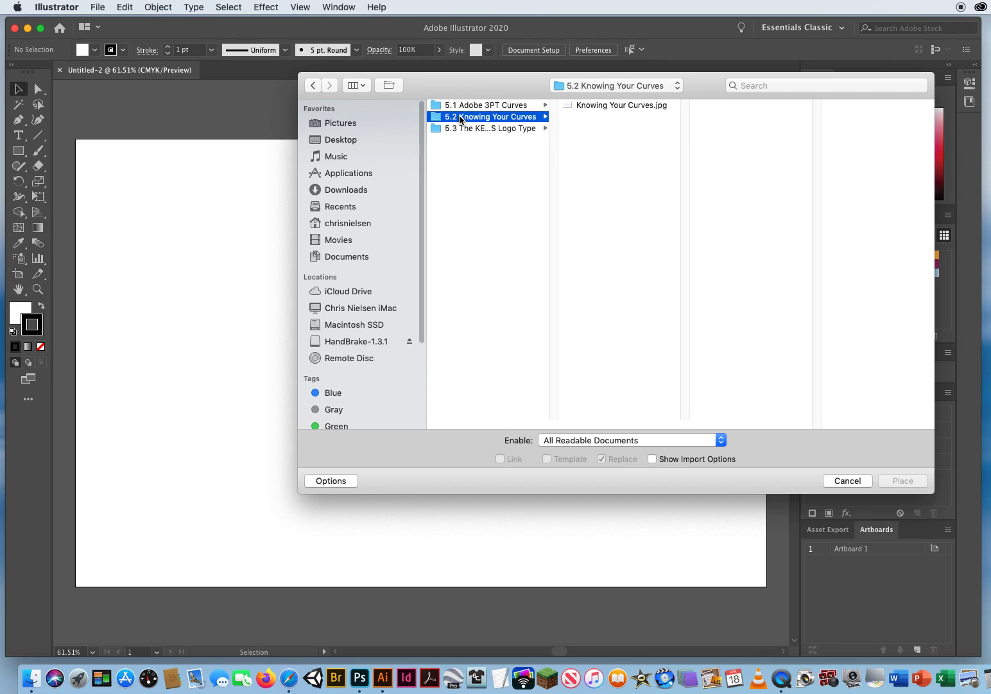
pyautogui.click(611, 105)
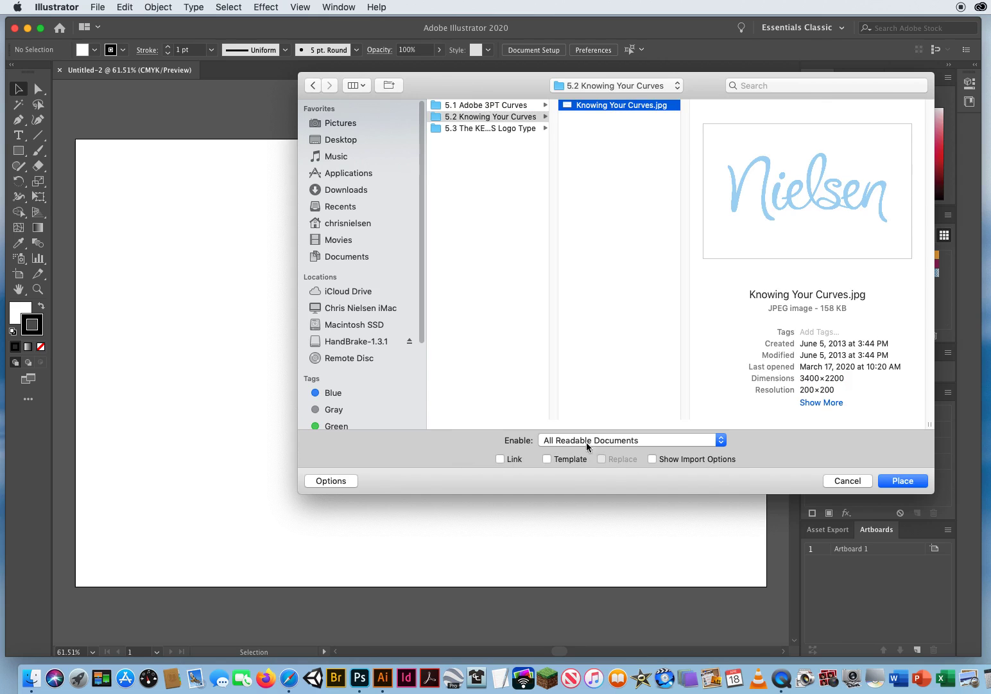
pyautogui.click(902, 481)
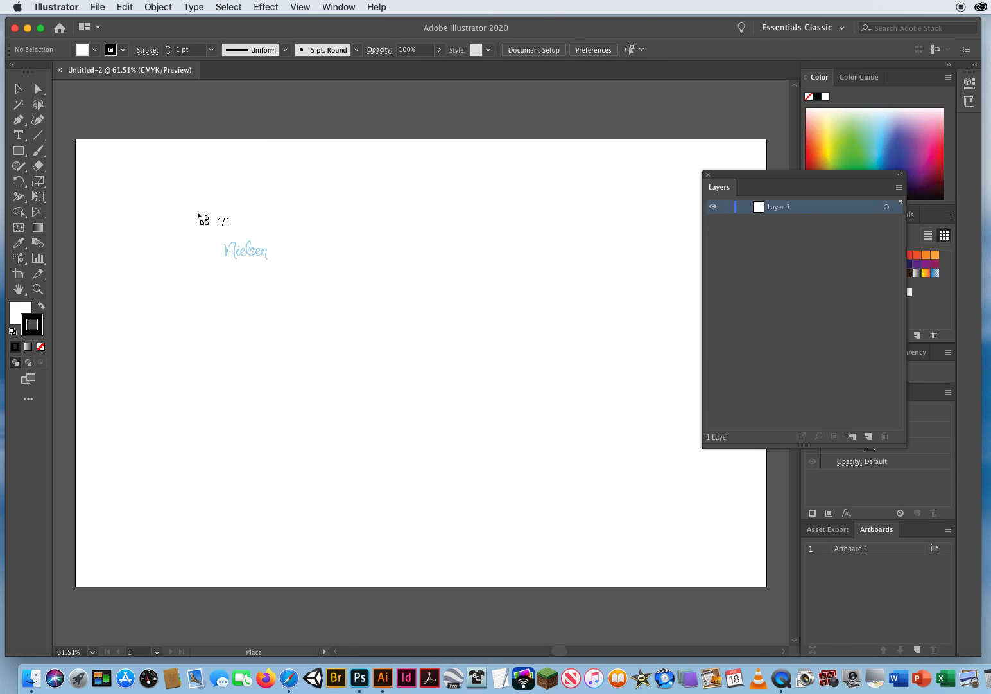
pyautogui.click(198, 213)
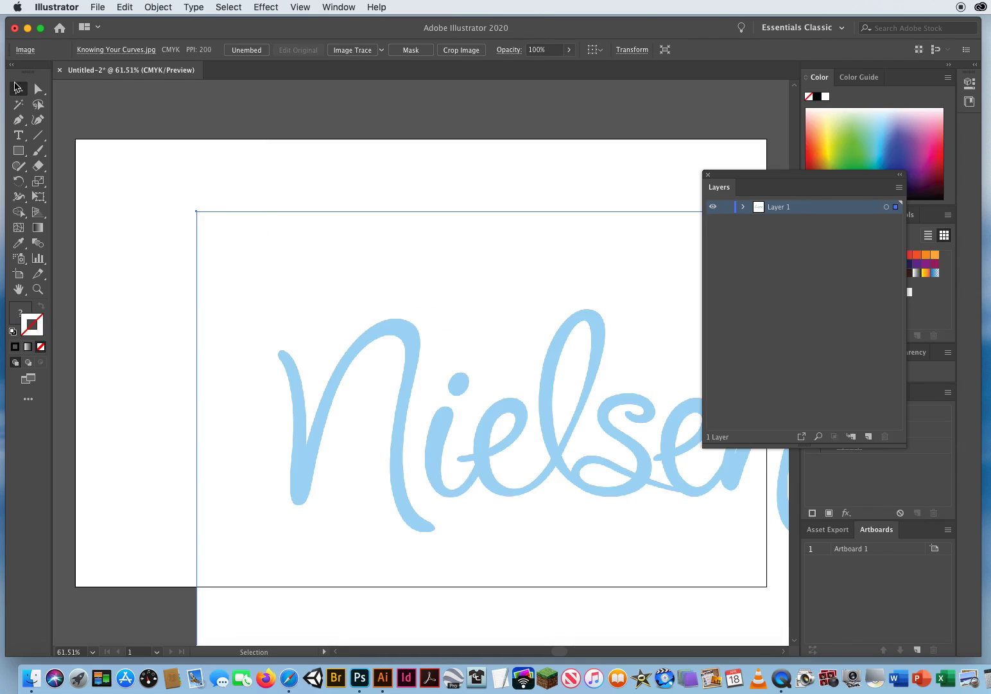
pyautogui.moveTo(262, 218); pyautogui.dragTo(148, 182)
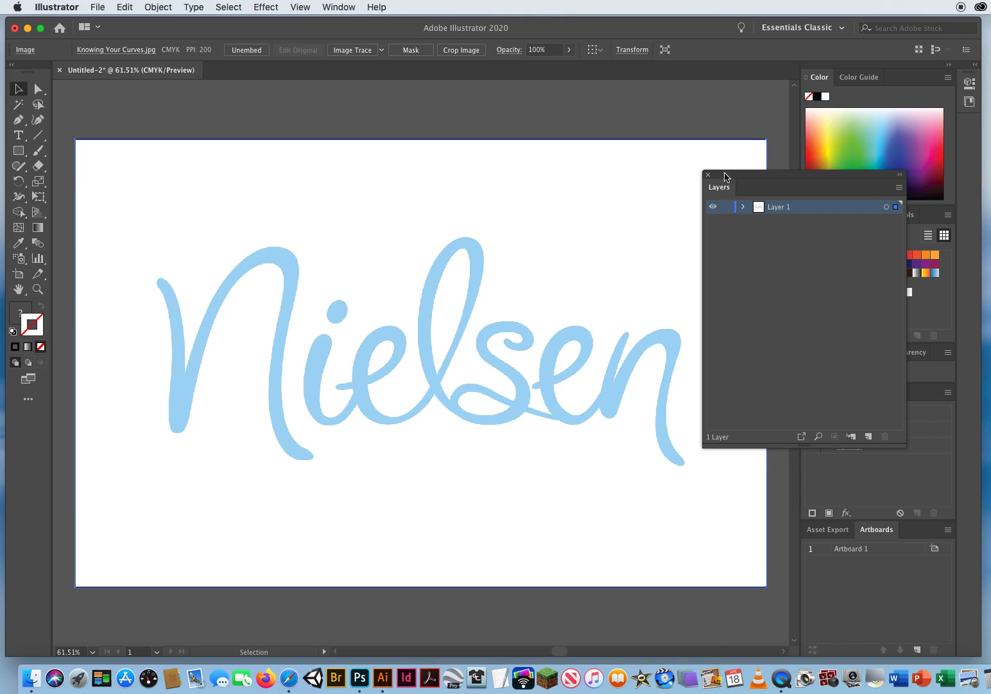
# Step: Turn Layer 1 into a template layer with its images dimmed to 30
pyautogui.moveTo(725, 175); pyautogui.dragTo(757, 97)
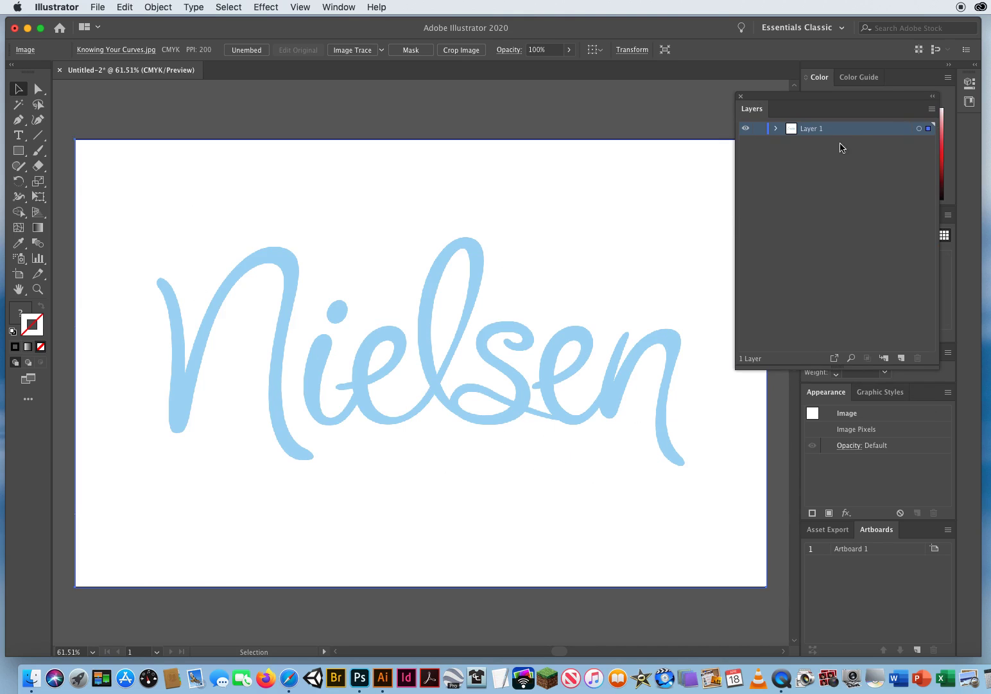
pyautogui.doubleClick(857, 133)
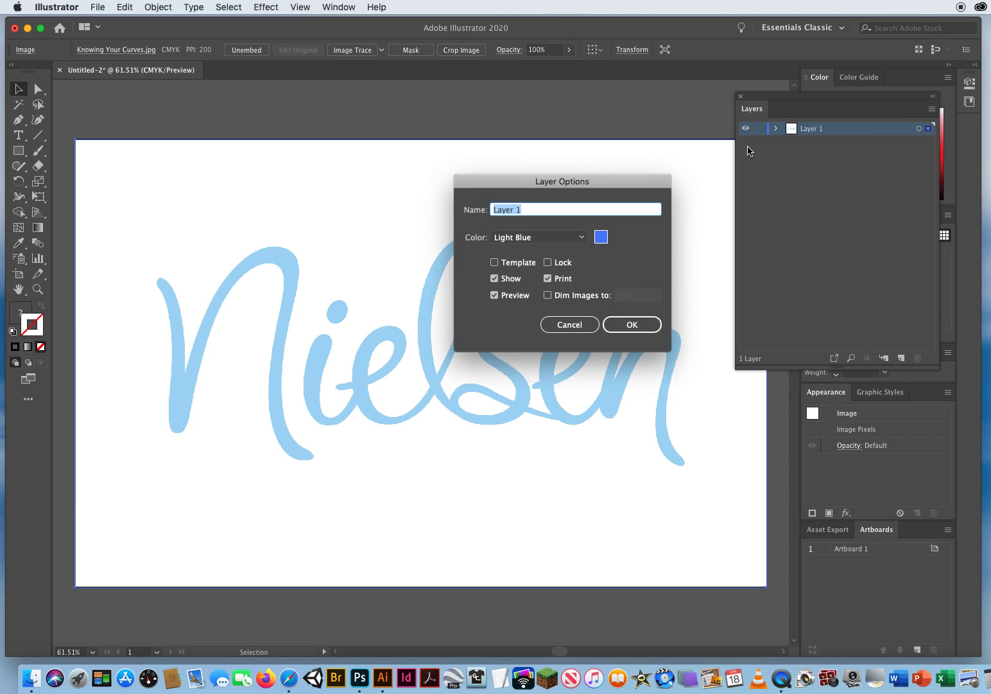
pyautogui.click(494, 262)
pyautogui.click(648, 296)
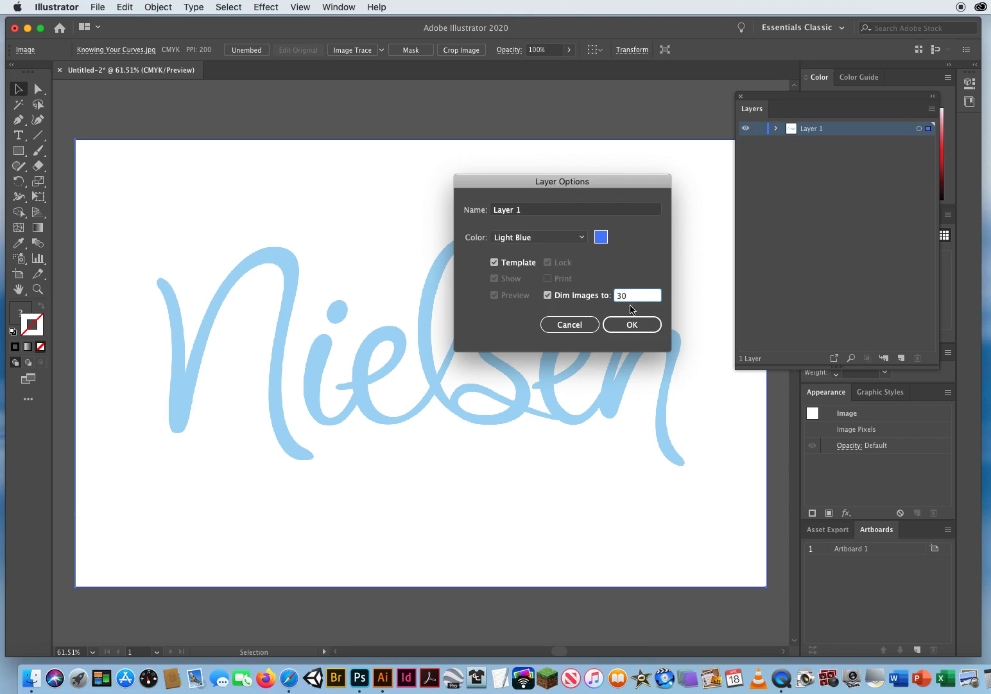
pyautogui.click(634, 325)
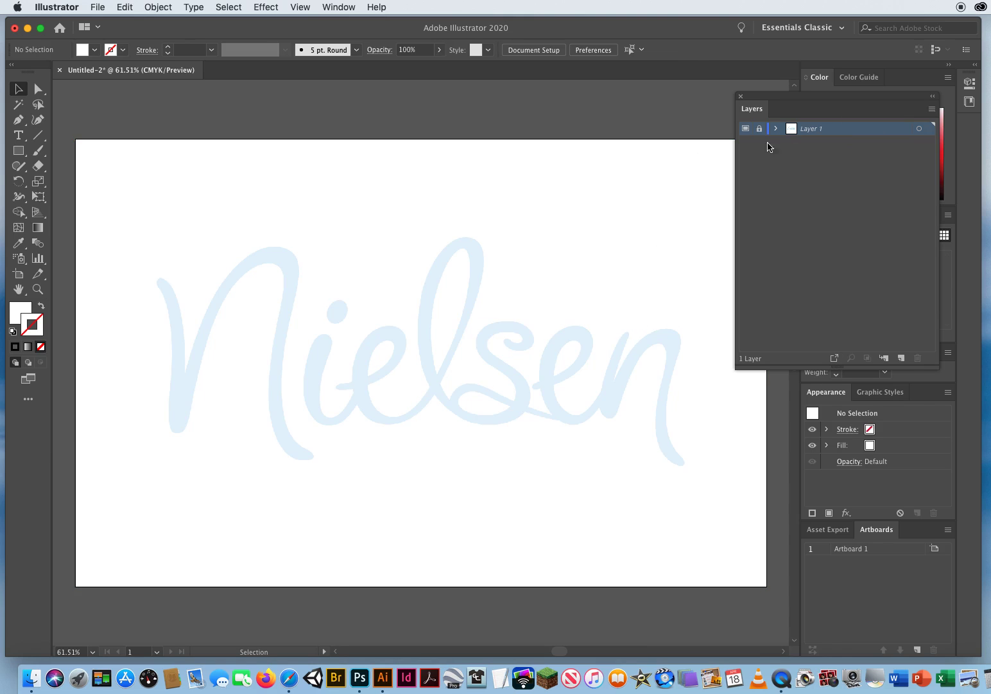
# Step: Add a new layer above the template and set the drawing colours to a 1 pt black stroke with no fill
pyautogui.click(901, 357)
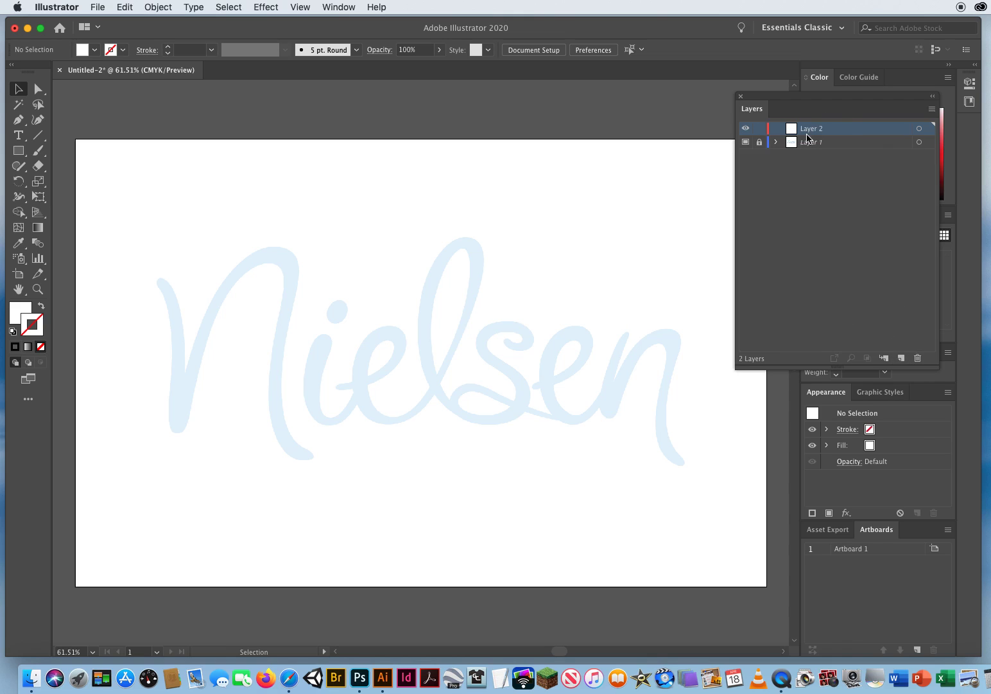
pyautogui.press('d')
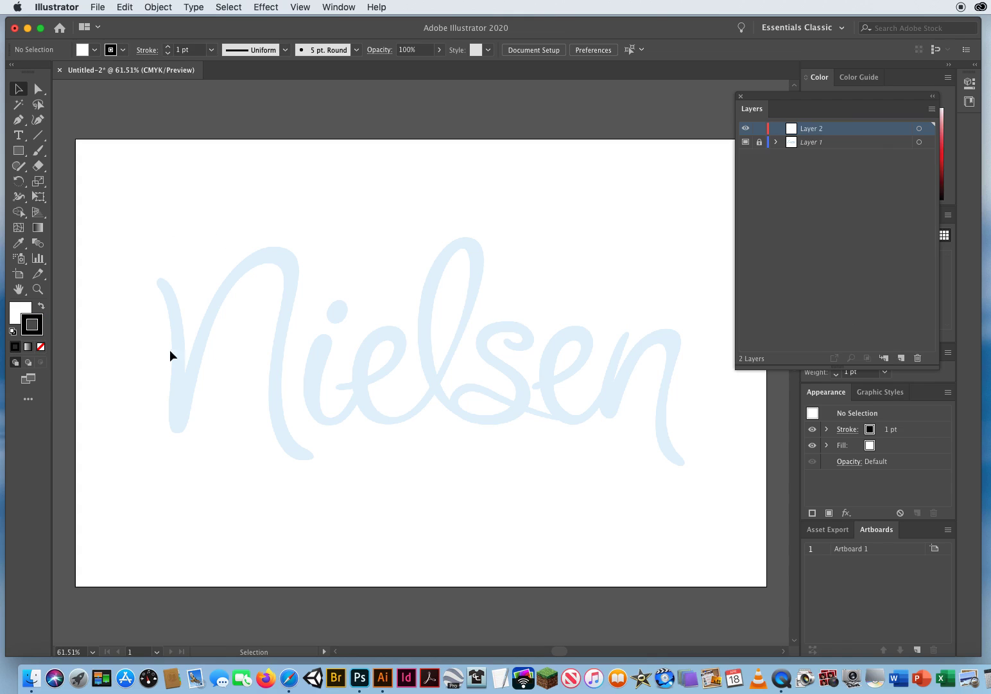
pyautogui.click(17, 311)
pyautogui.press('/')
# Step: Start a Pen tool outline at the notch of the first letter, tracing up the left stem's inner edge and around its rounded tip
pyautogui.click(37, 289)
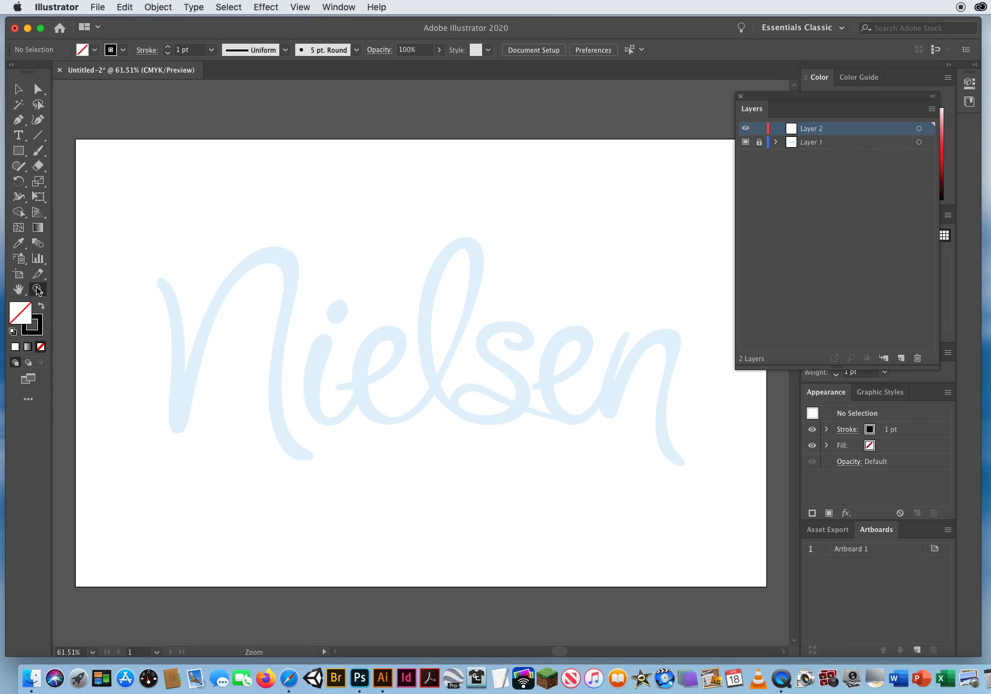
pyautogui.click(257, 363)
pyautogui.click(357, 359)
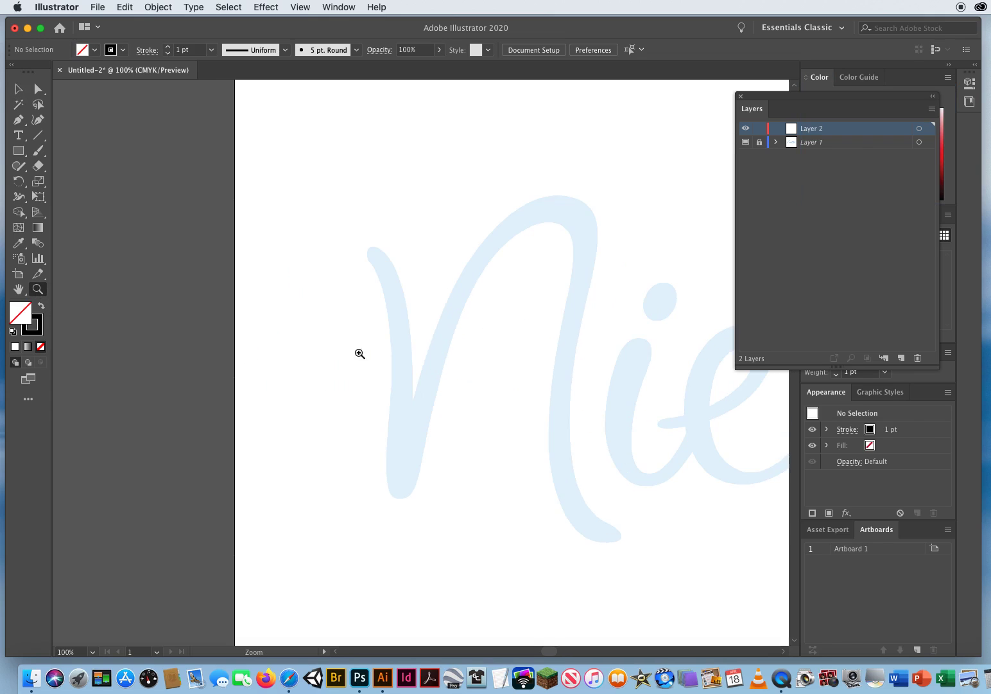
pyautogui.click(426, 362)
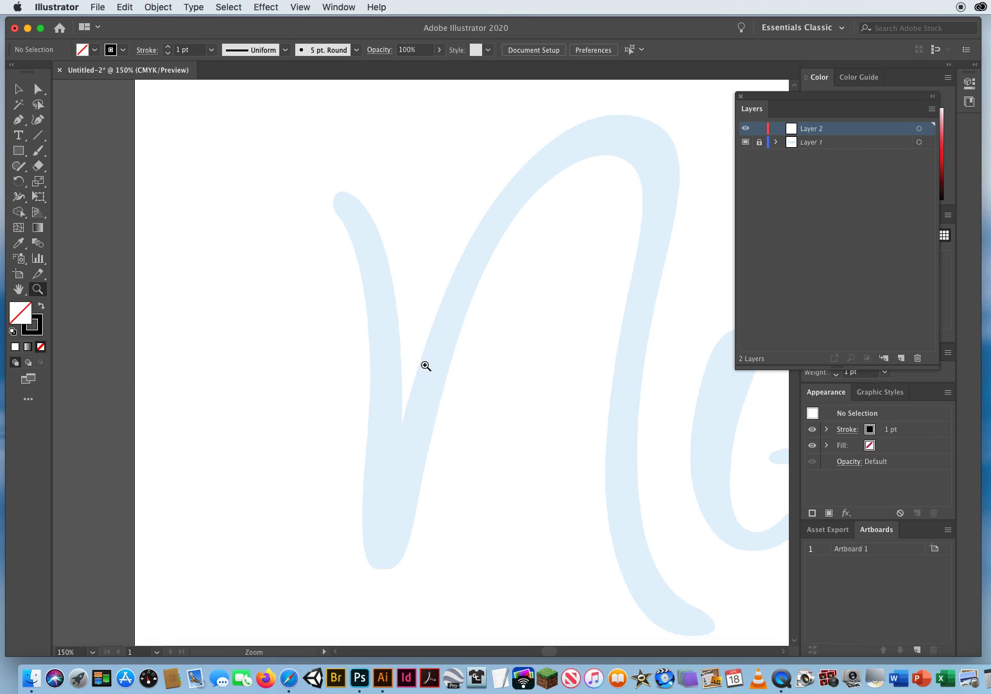
pyautogui.moveTo(421, 367); pyautogui.dragTo(383, 372)
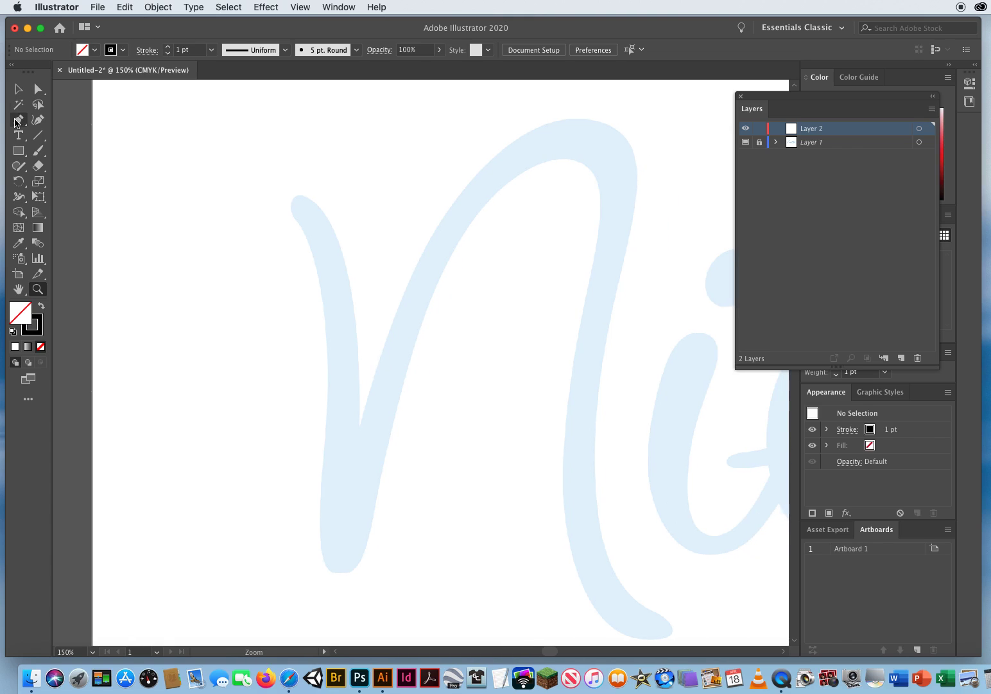
pyautogui.click(17, 121)
pyautogui.moveTo(360, 425); pyautogui.dragTo(359, 390)
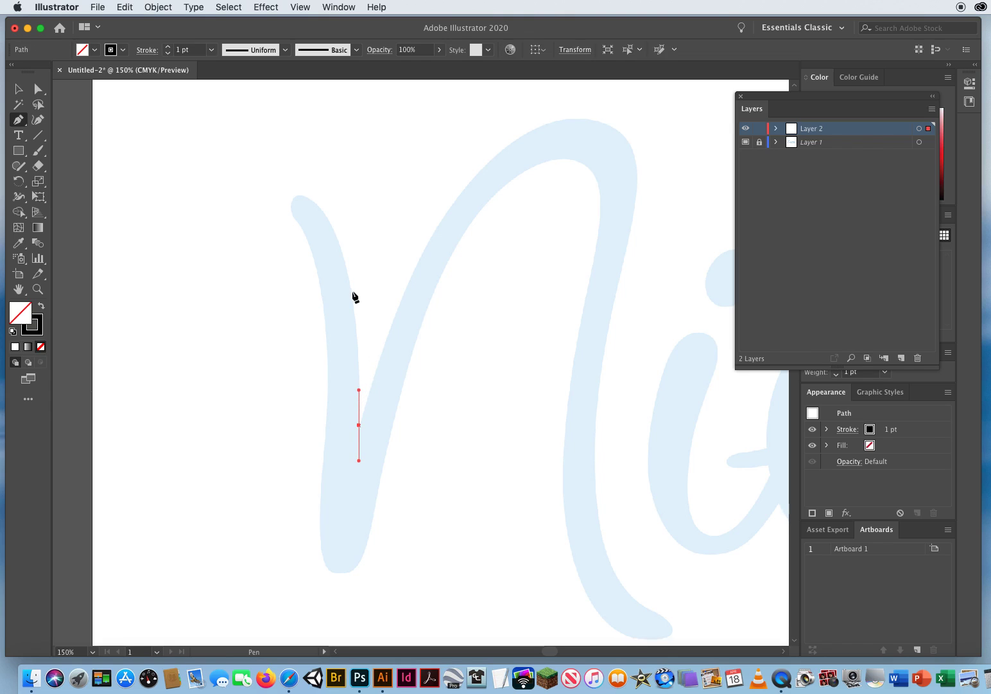
pyautogui.moveTo(351, 297); pyautogui.dragTo(344, 247)
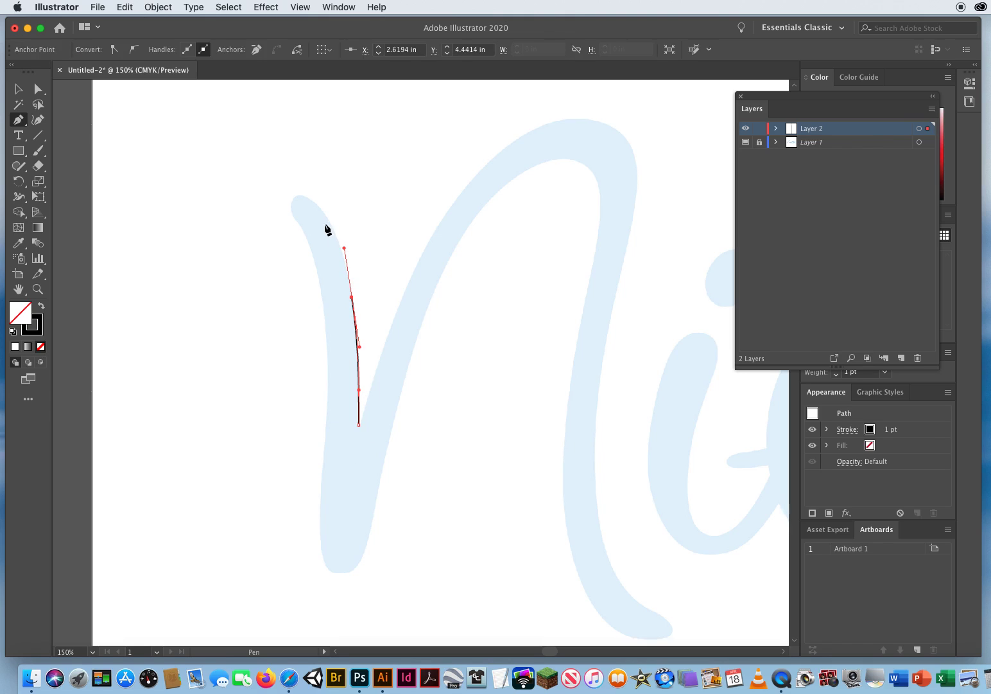
pyautogui.moveTo(319, 206); pyautogui.dragTo(304, 192)
pyautogui.click(290, 204)
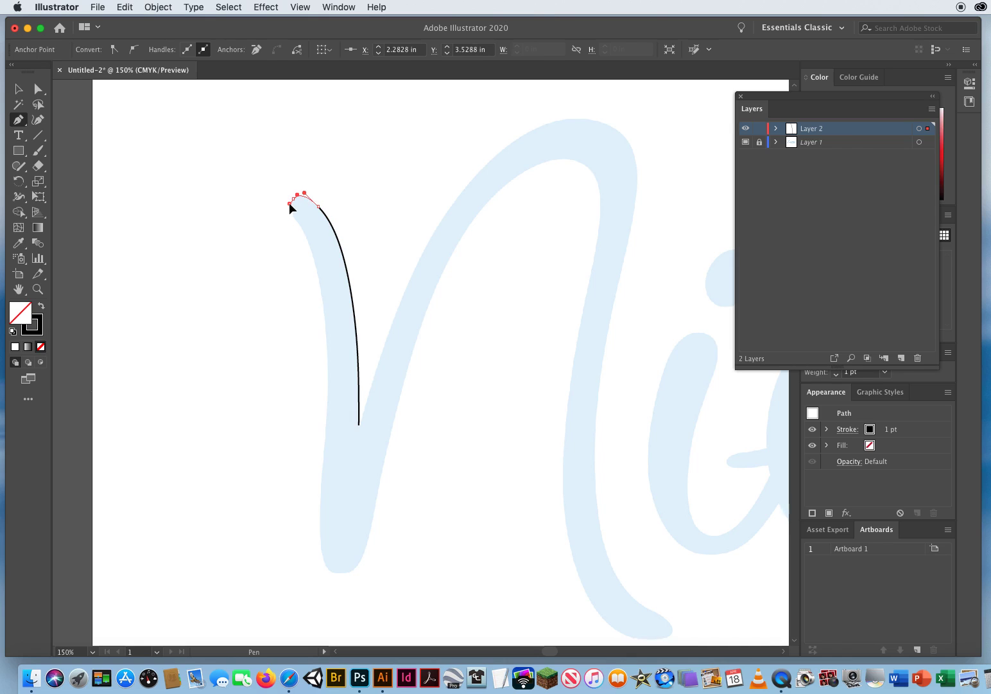
pyautogui.moveTo(299, 226); pyautogui.dragTo(303, 230)
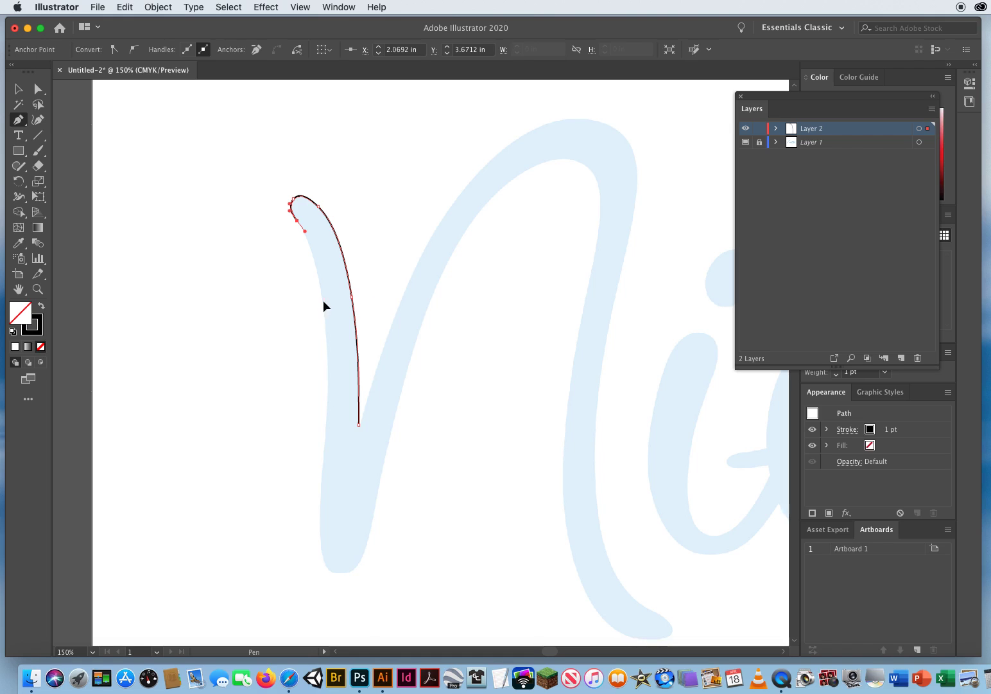
# Step: Continue the Pen outline down the outer edge of the first letter's left stem to the middle of its rounded base
pyautogui.moveTo(323, 300); pyautogui.dragTo(329, 347)
pyautogui.moveTo(322, 479); pyautogui.dragTo(314, 553)
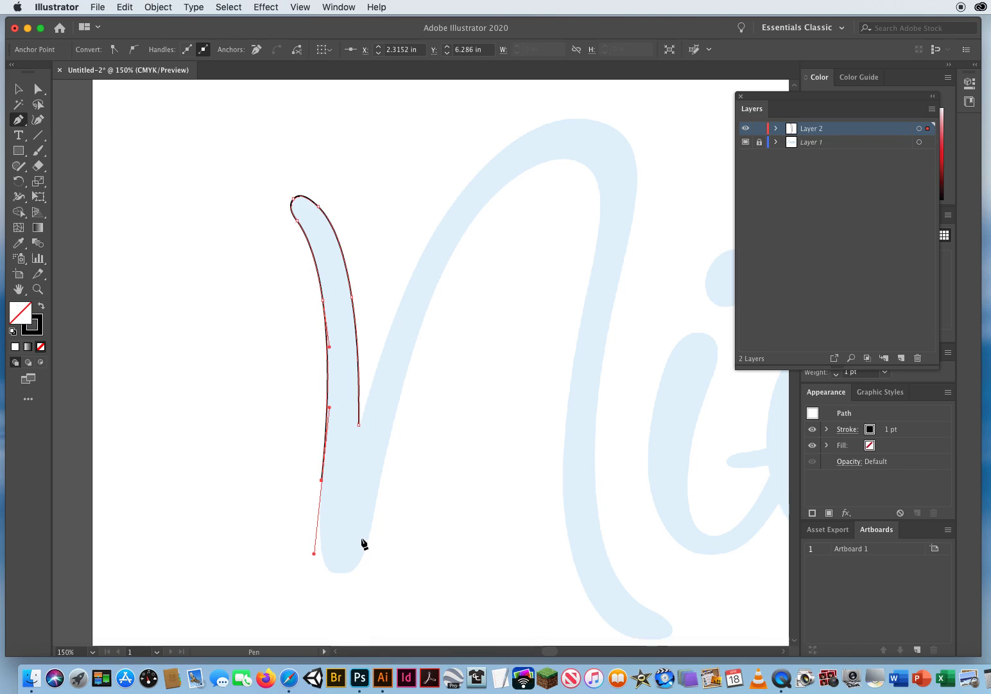
pyautogui.scroll(-5, 337, 409)
pyautogui.hscroll(1, 336, 409)
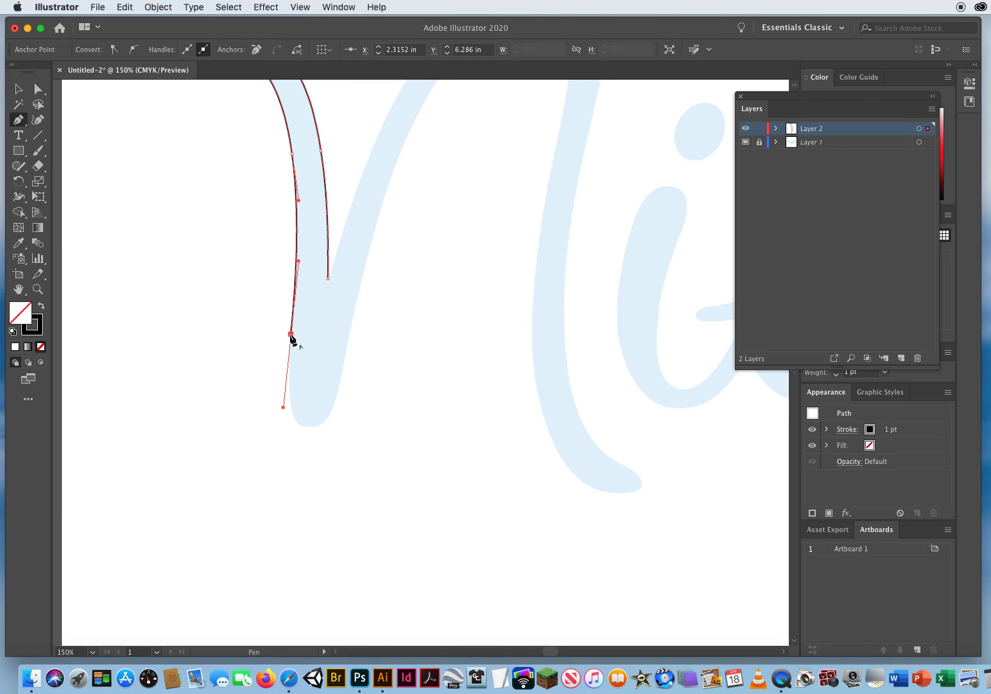
pyautogui.click(306, 425)
pyautogui.moveTo(309, 424); pyautogui.dragTo(322, 425)
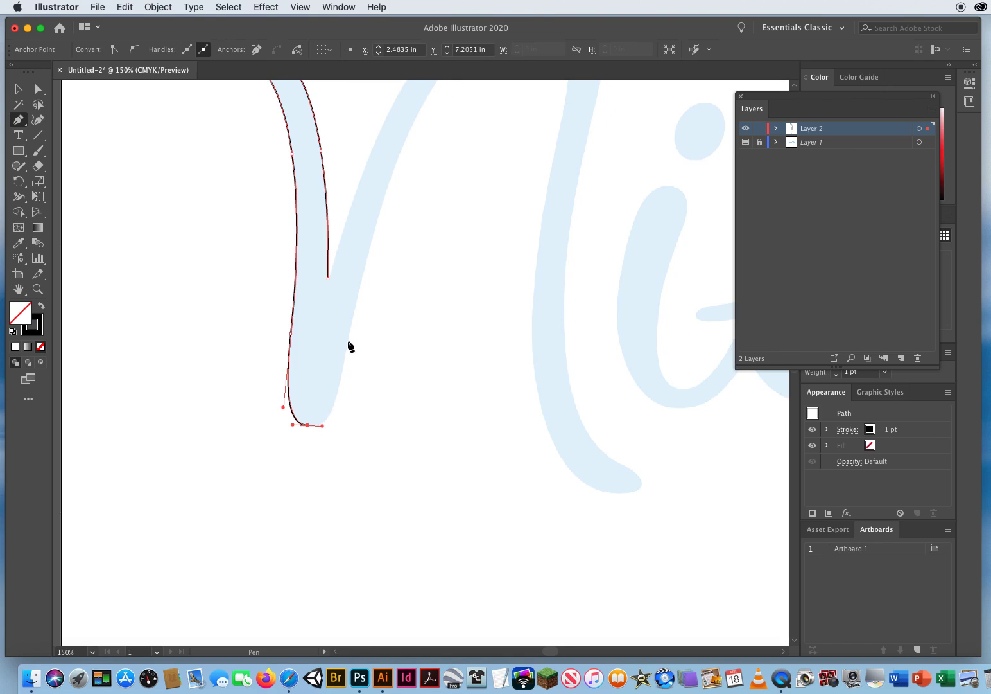
# Step: Continue the Pen outline up the first letter's diagonal, around the underside of its arch and onto the right stem's inner edge
pyautogui.click(362, 254)
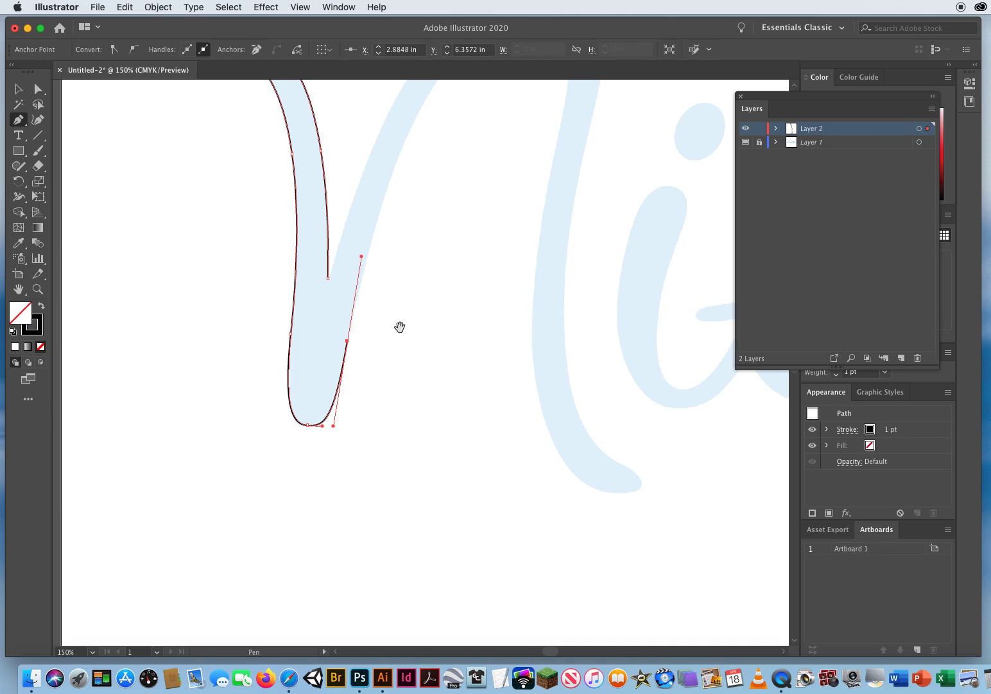
pyautogui.moveTo(401, 327); pyautogui.dragTo(335, 489)
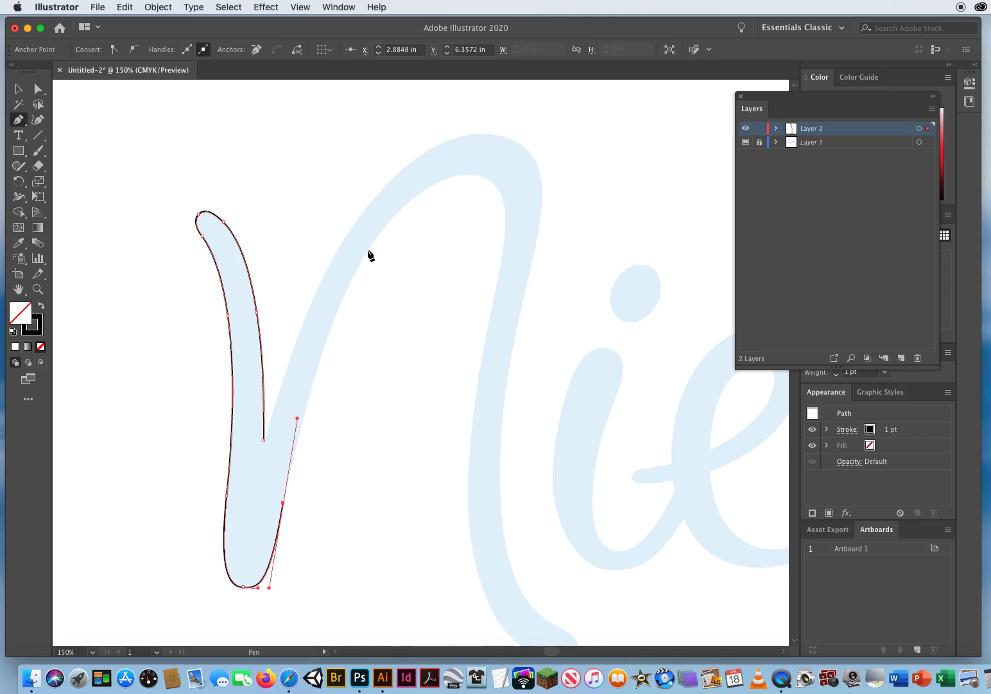
pyautogui.moveTo(363, 258); pyautogui.dragTo(397, 200)
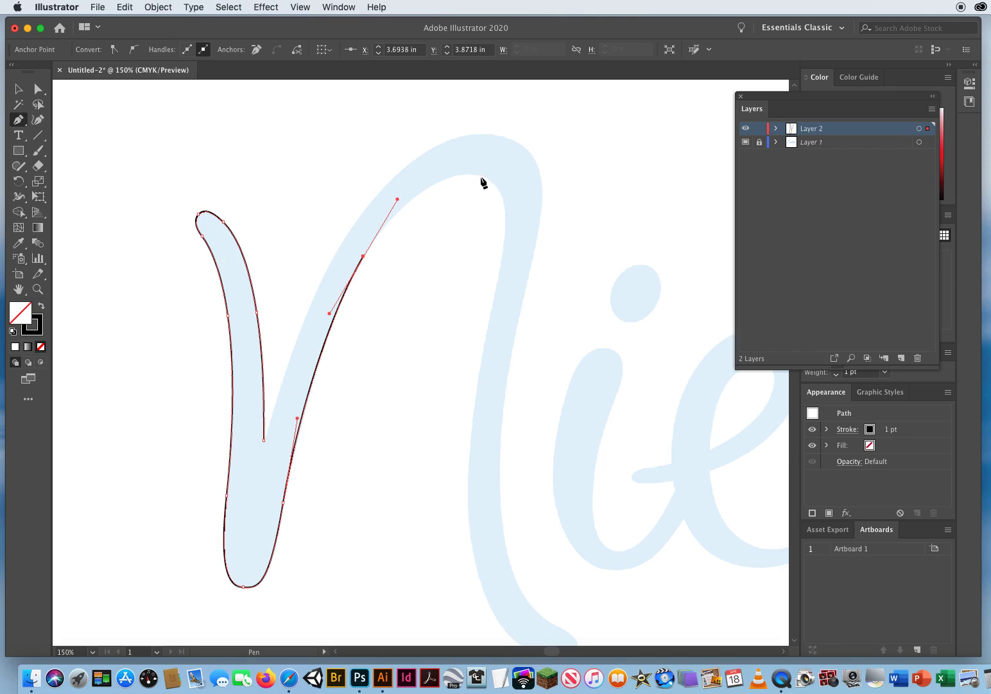
pyautogui.moveTo(480, 174); pyautogui.dragTo(515, 185)
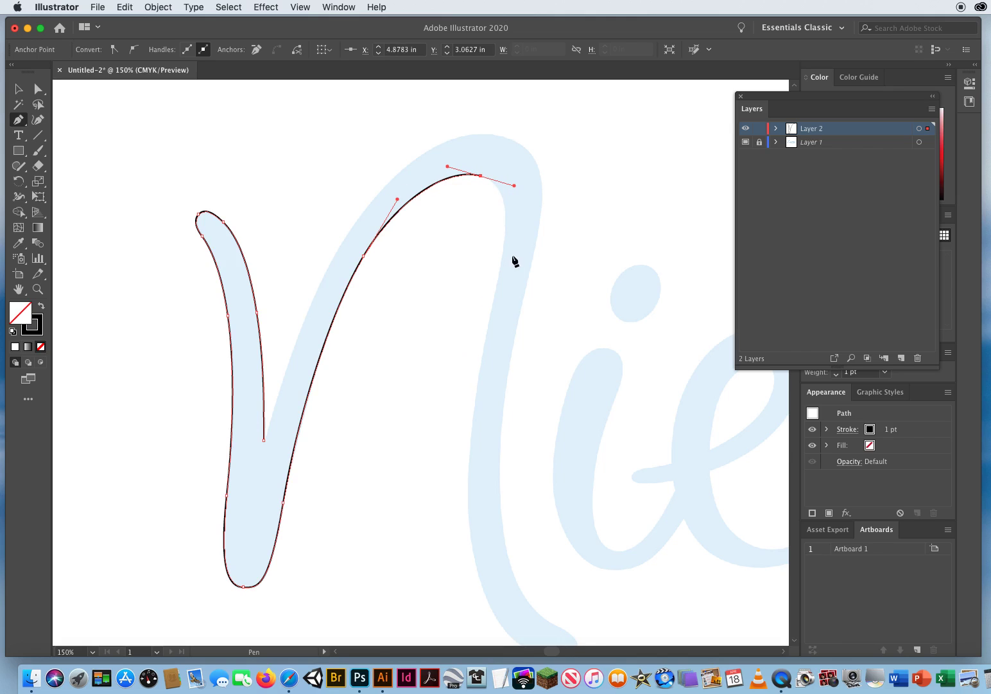
pyautogui.moveTo(498, 277); pyautogui.dragTo(417, 169)
# Step: Trace down the left edge of the first letter's right stem, around the rounded tail tip and onto the tail's upper edge
pyautogui.press('space')
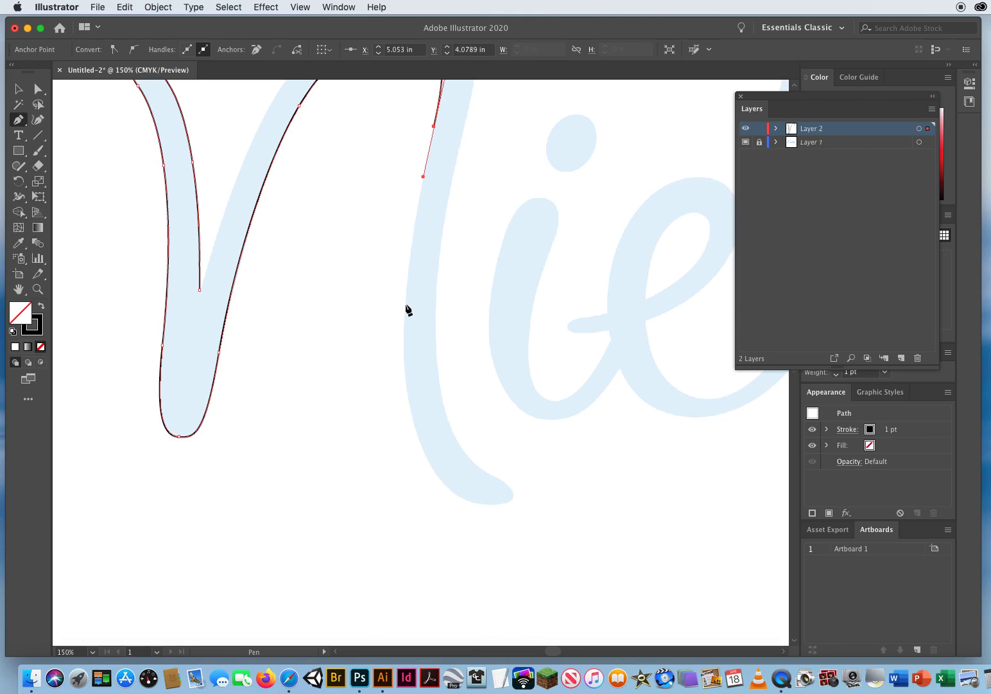
pyautogui.moveTo(405, 304); pyautogui.dragTo(400, 366)
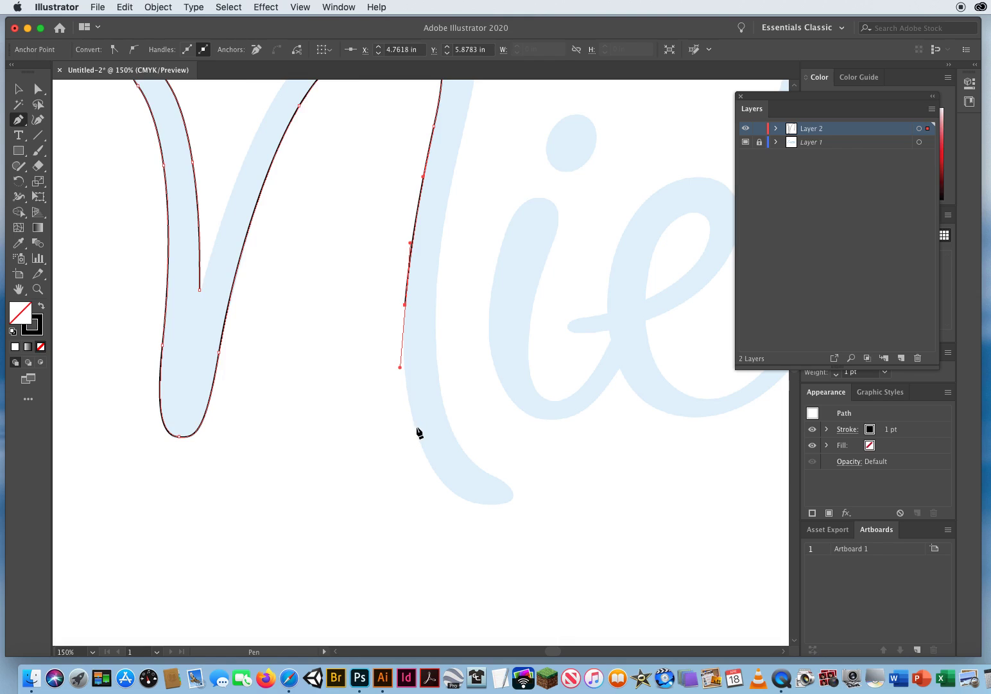
pyautogui.moveTo(419, 437); pyautogui.dragTo(432, 470)
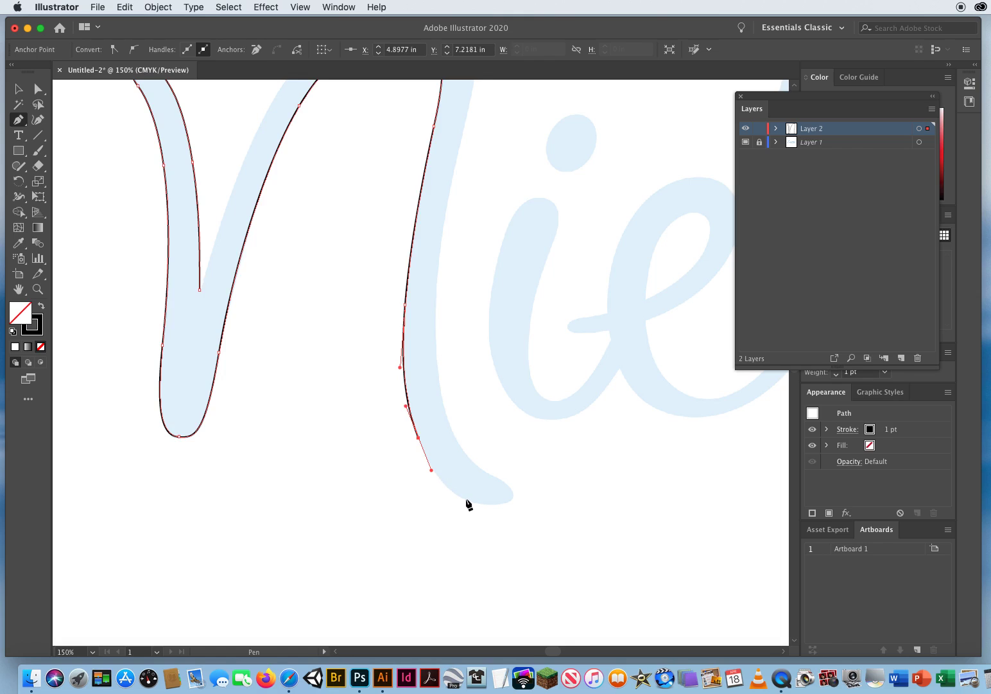
pyautogui.moveTo(466, 499); pyautogui.dragTo(515, 491)
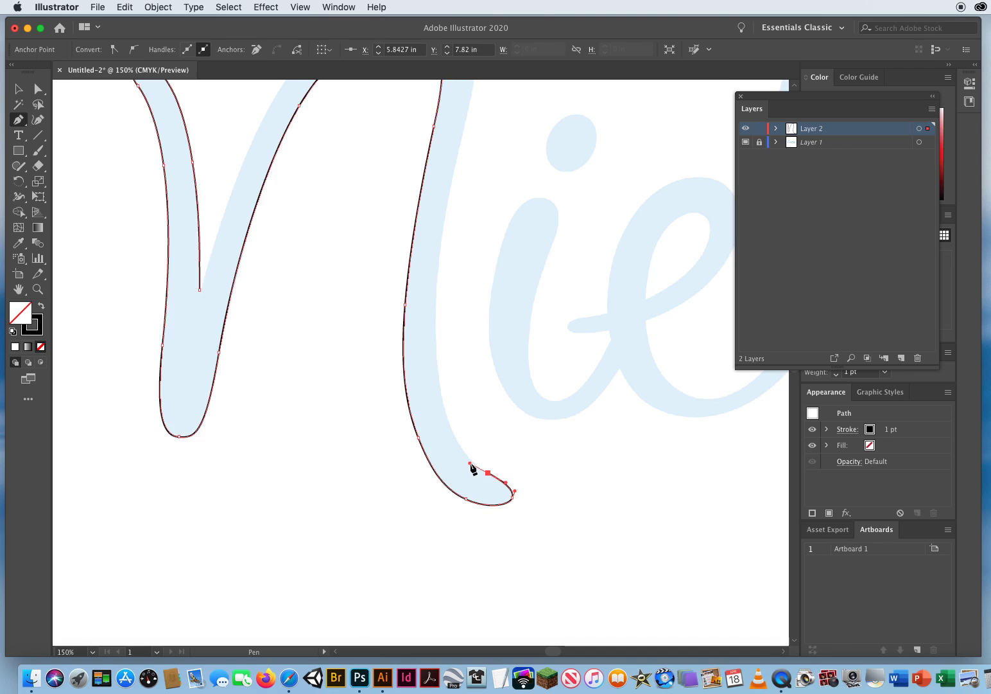
pyautogui.moveTo(488, 472)
pyautogui.mouseDown()
pyautogui.moveTo(472, 463)
pyautogui.moveTo(441, 405)
pyautogui.mouseUp()
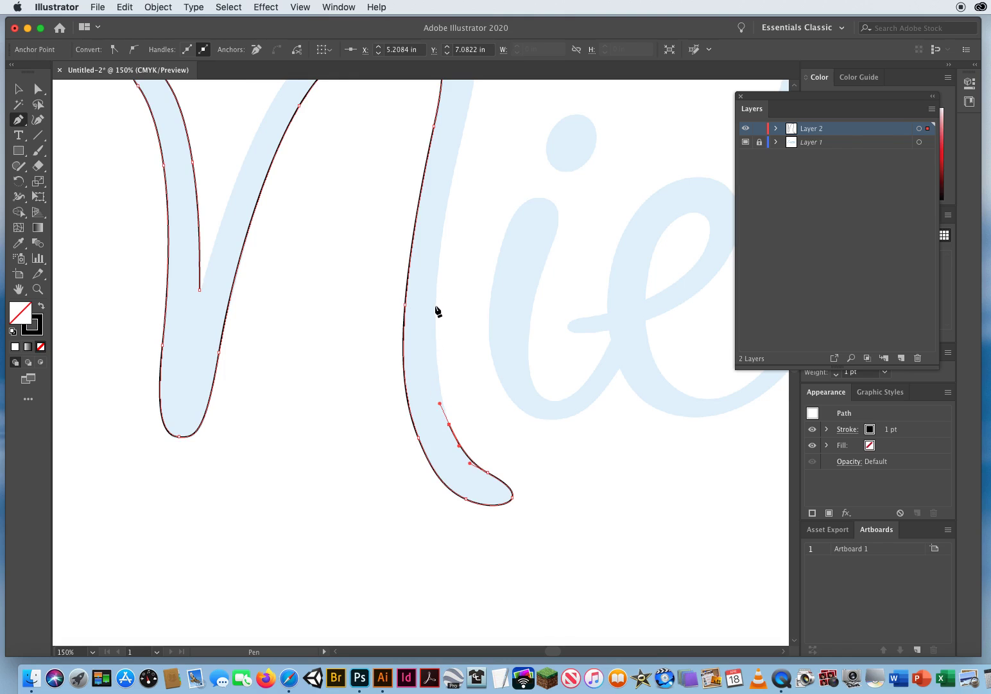
# Step: Trace up the right stem's outer edge, over the top of the arch and down the diagonal's outer edge
pyautogui.moveTo(436, 306); pyautogui.dragTo(439, 252)
pyautogui.scroll(6, 488, 289)
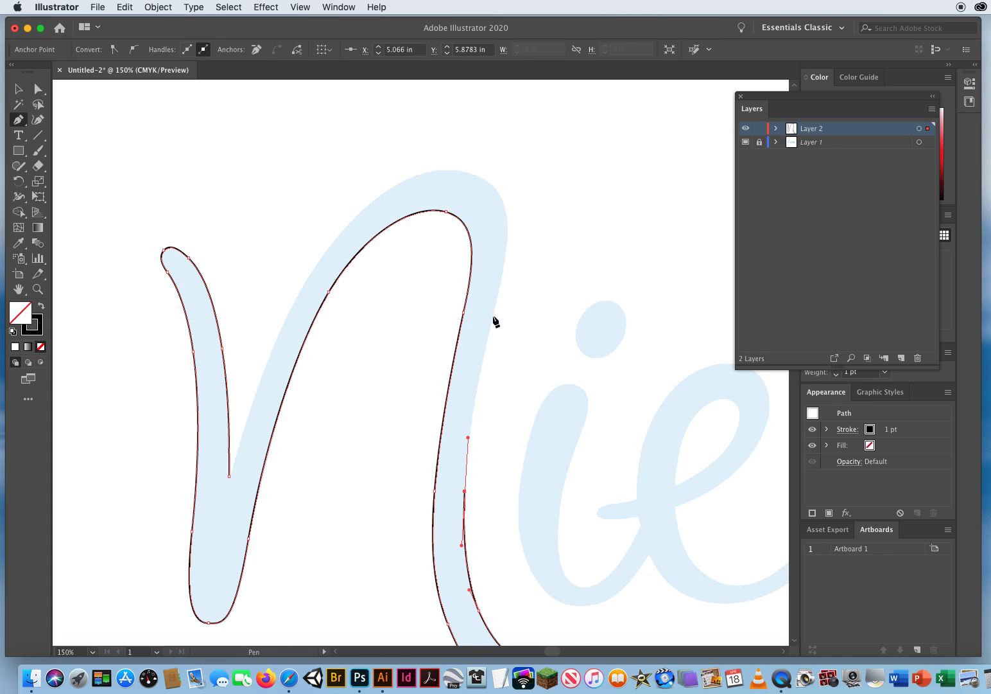
pyautogui.moveTo(493, 315); pyautogui.dragTo(509, 251)
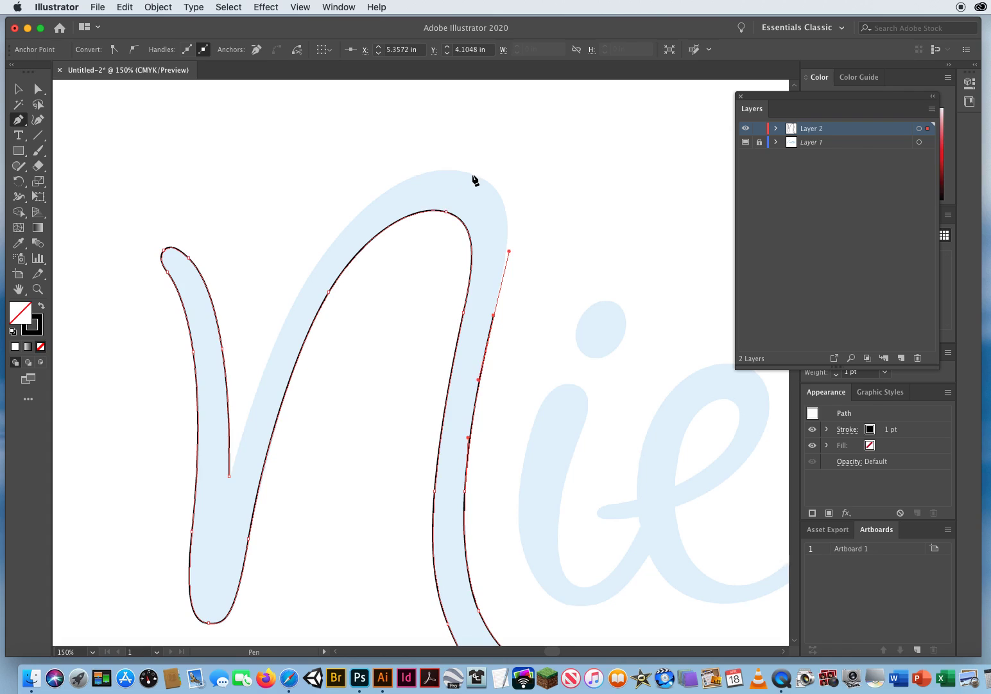
pyautogui.moveTo(472, 173); pyautogui.dragTo(422, 158)
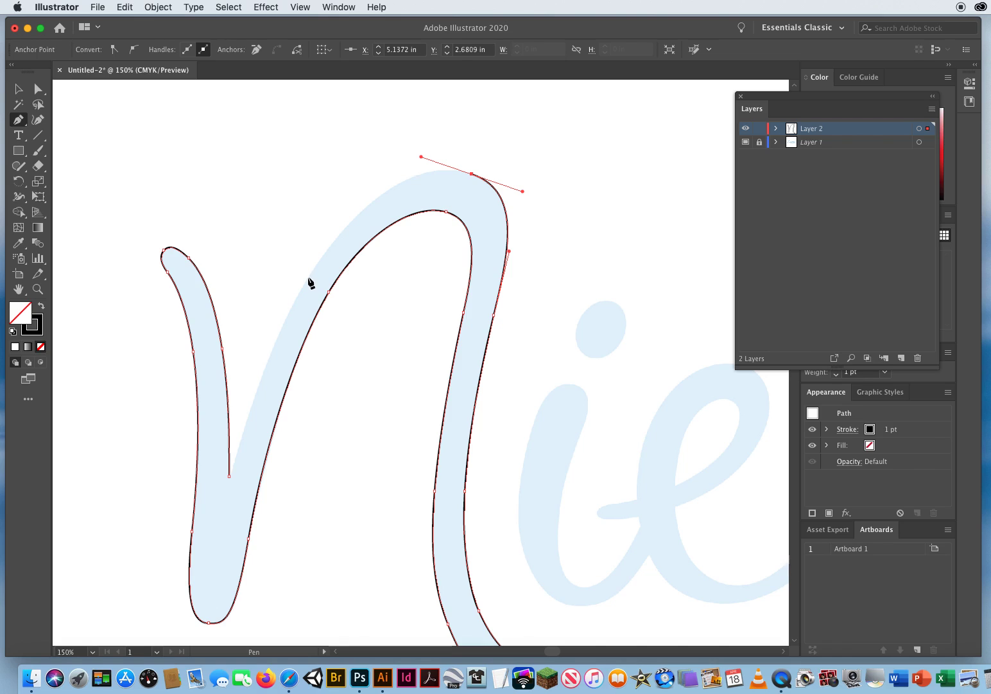
pyautogui.moveTo(308, 278); pyautogui.dragTo(266, 352)
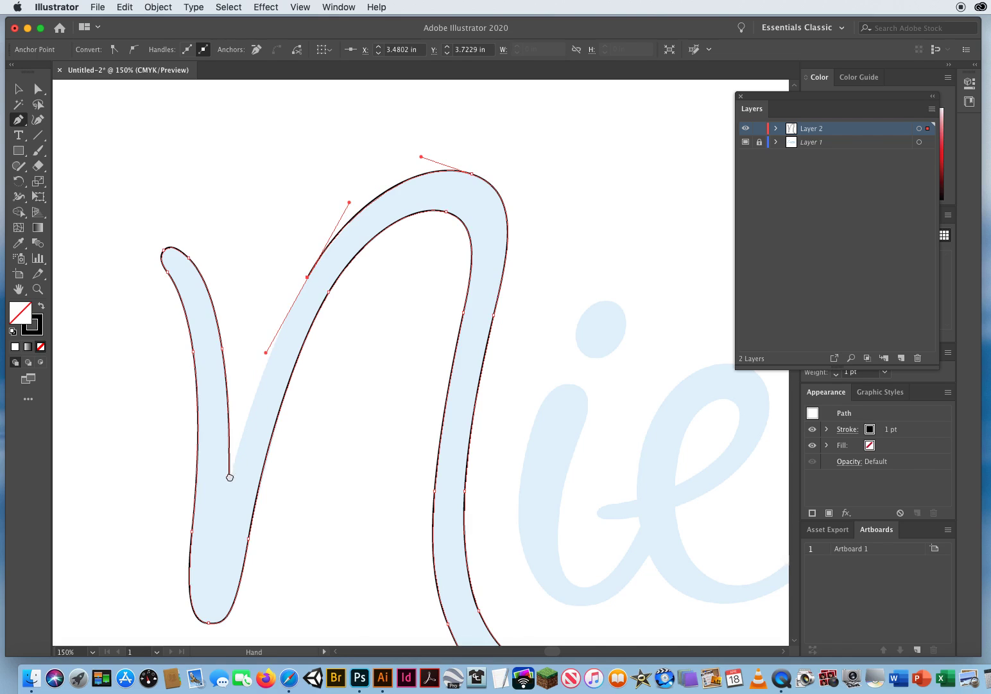
# Step: Close the first letter's outline with a corner at the starting notch and deselect the path
pyautogui.moveTo(232, 480); pyautogui.dragTo(288, 340)
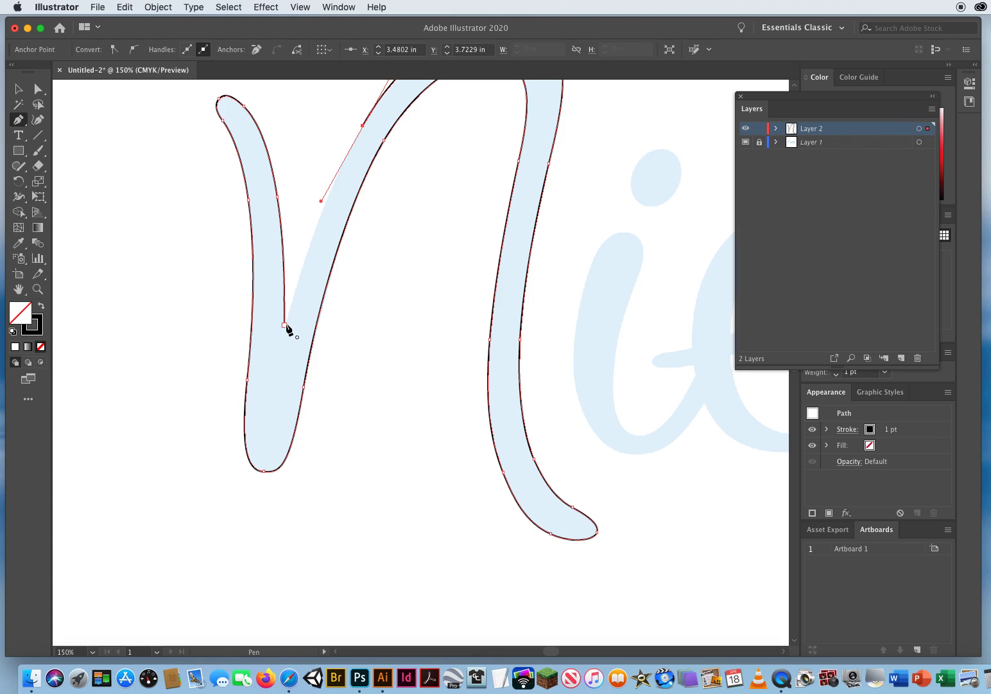
pyautogui.click(285, 326)
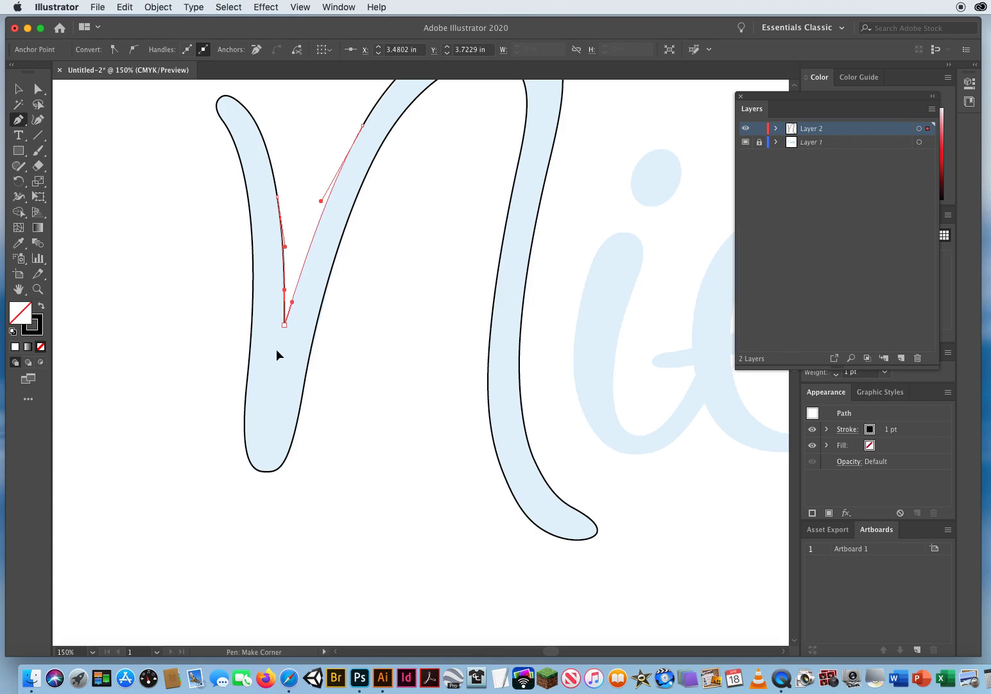
pyautogui.press('super+a')
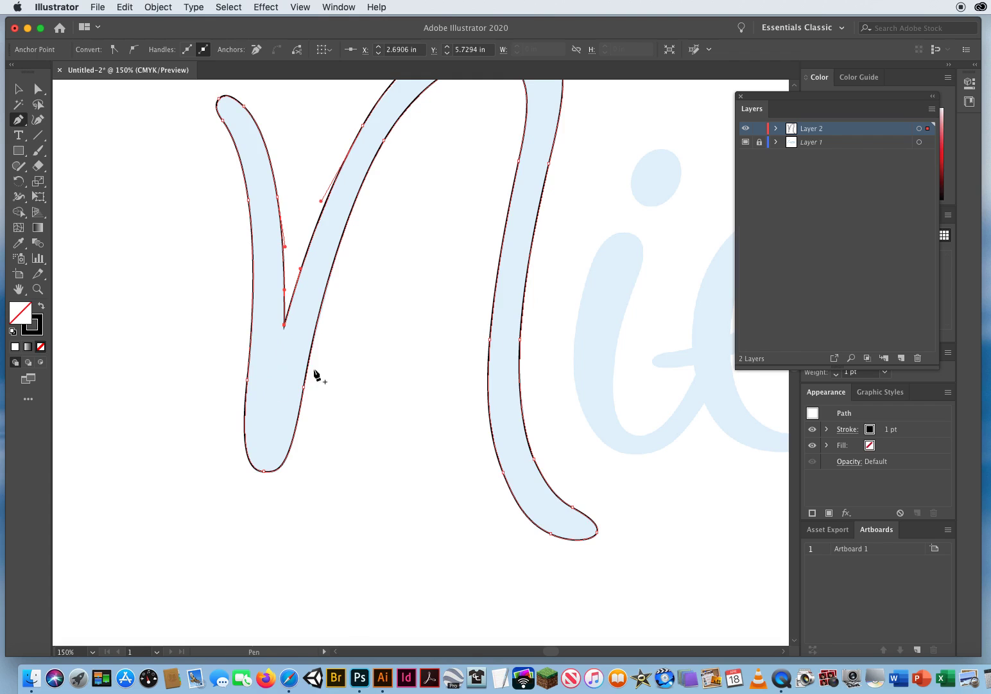
pyautogui.keyDown('super'); pyautogui.click(375, 263); pyautogui.keyUp('super')
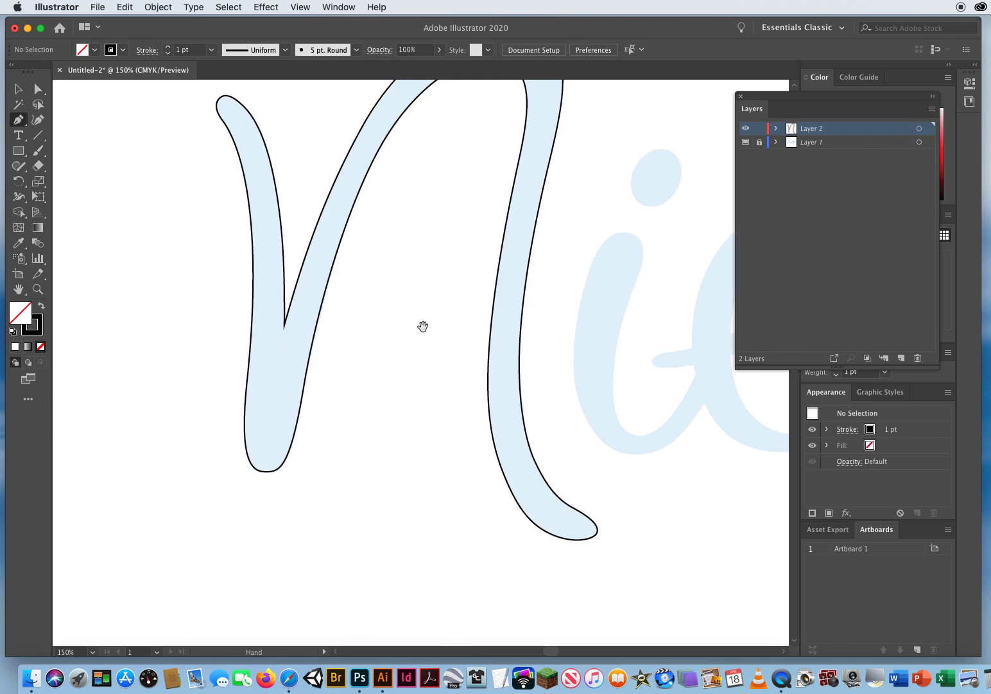
pyautogui.moveTo(423, 326); pyautogui.dragTo(338, 427)
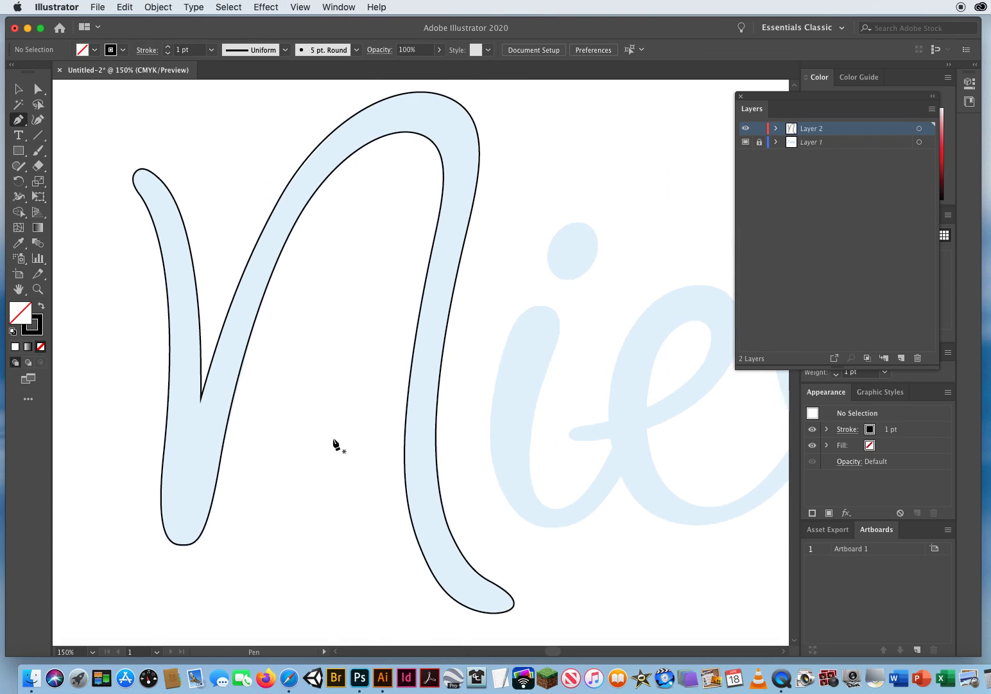
pyautogui.click(38, 89)
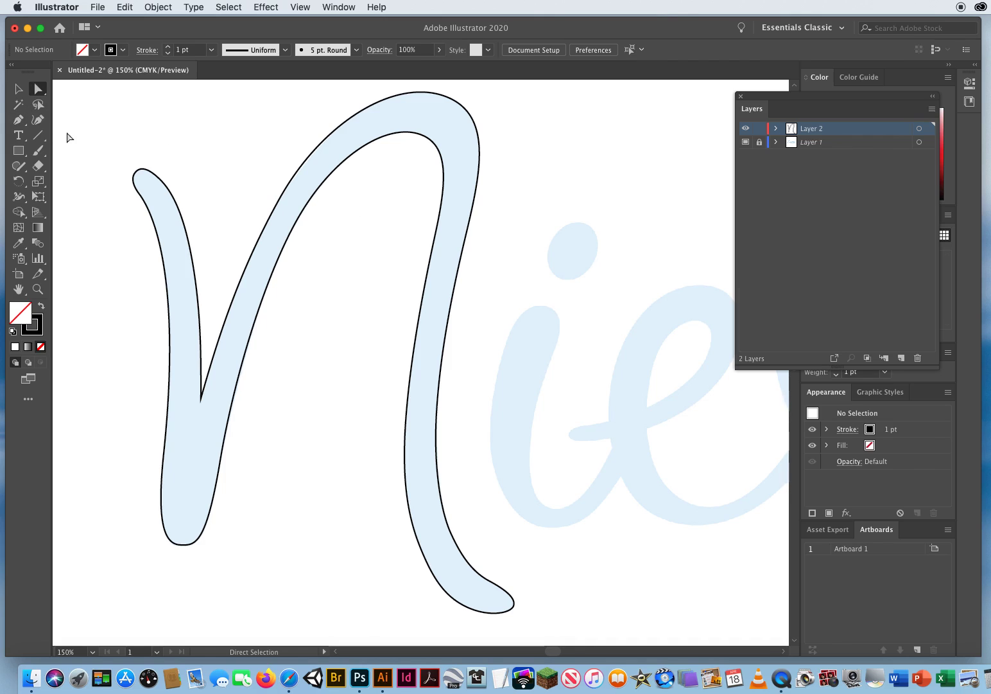
# Step: Start a new Pen outline where the i and first e join, tracing the e's lower curve up to the l crossing
pyautogui.press('p')
pyautogui.moveTo(329, 387); pyautogui.dragTo(56, 346)
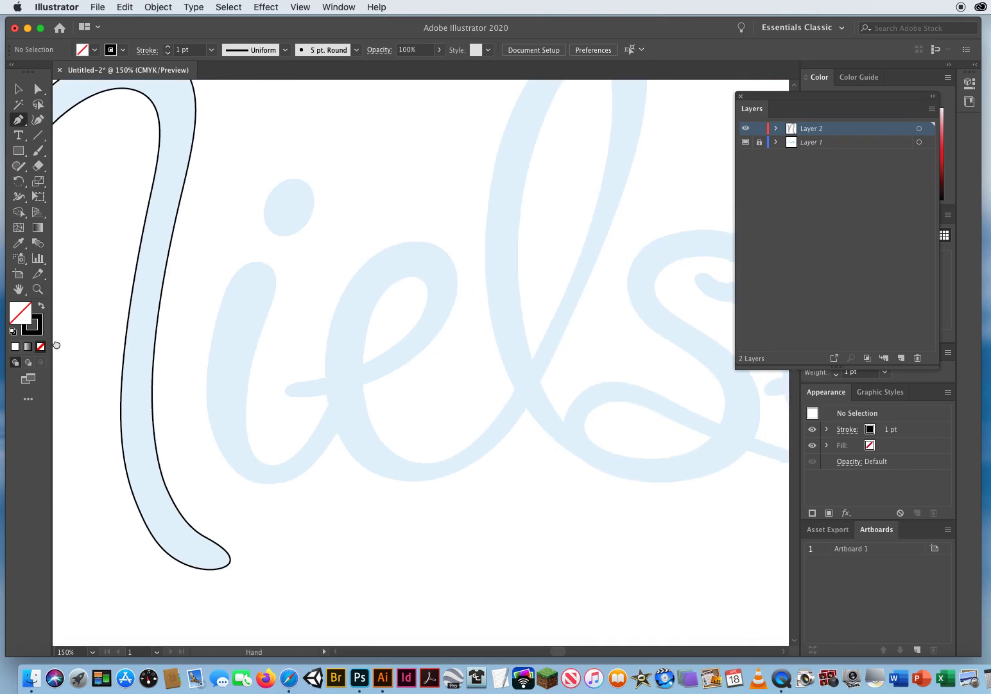
pyautogui.moveTo(290, 450); pyautogui.dragTo(183, 400)
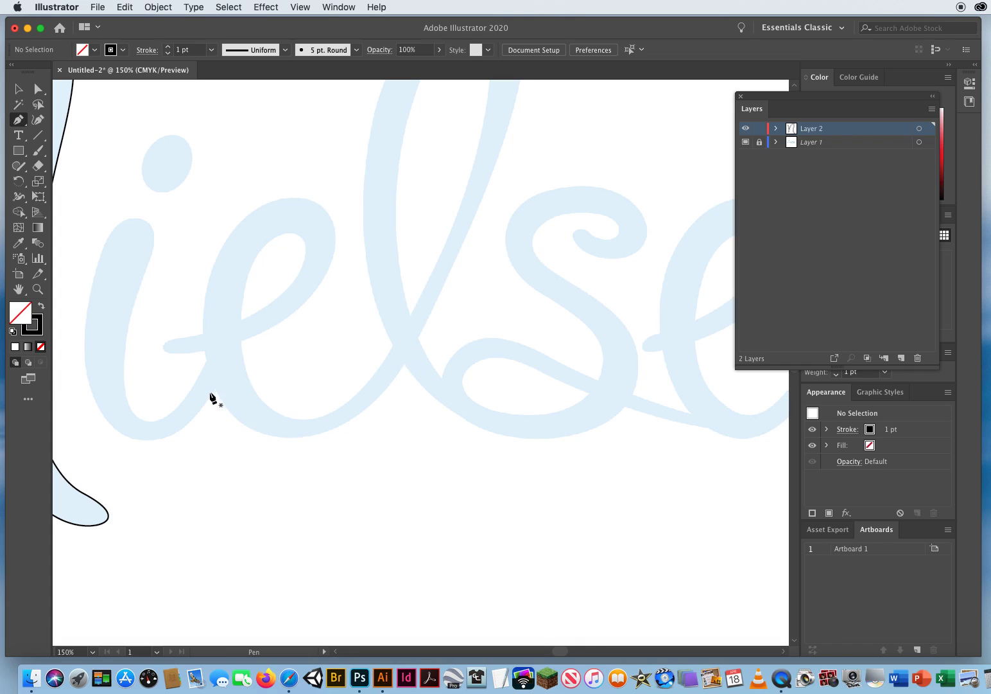
pyautogui.moveTo(223, 405); pyautogui.dragTo(228, 416)
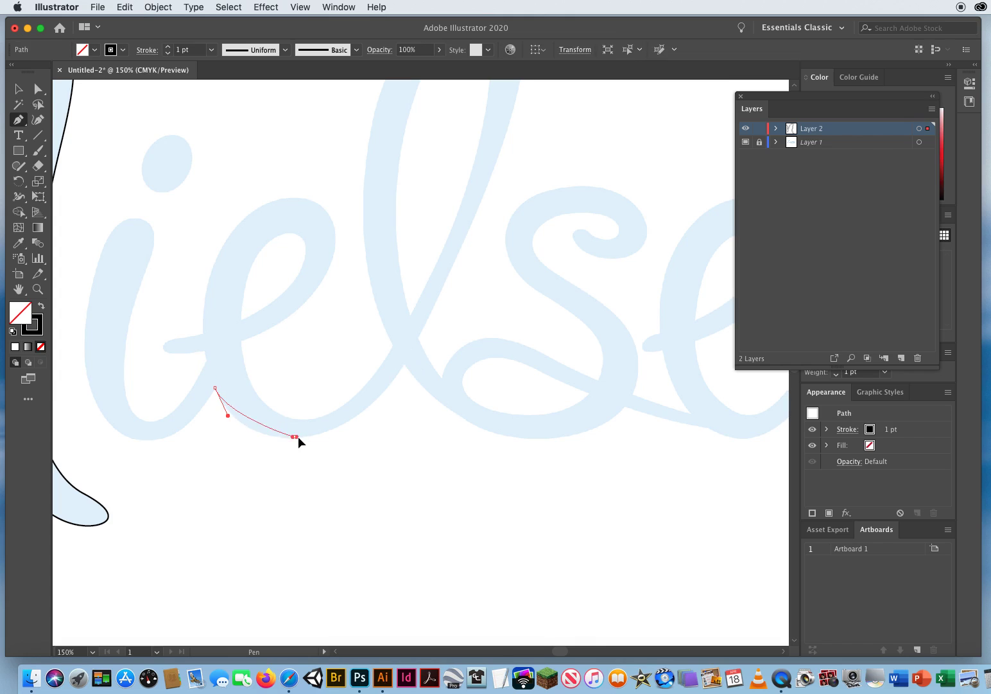
pyautogui.moveTo(295, 437); pyautogui.dragTo(335, 435)
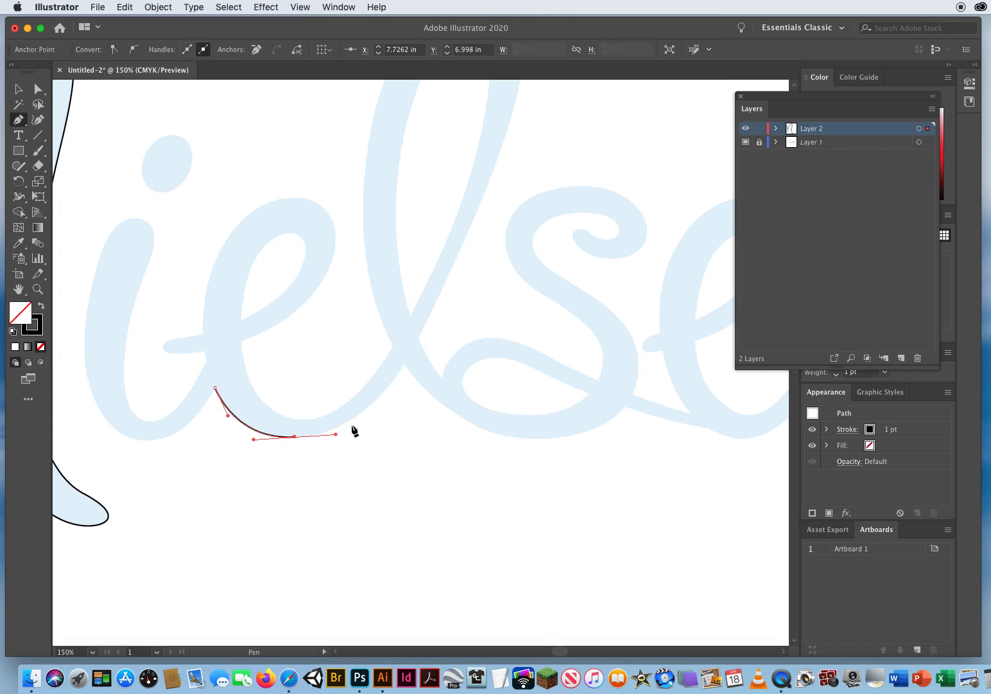
pyautogui.moveTo(403, 363); pyautogui.dragTo(438, 312)
# Step: Make a corner at the e–l crossing and trace the lower curve of the l and s to the s's connecting stroke
pyautogui.hscroll(6, 430, 437)
pyautogui.scroll(-1, 430, 436)
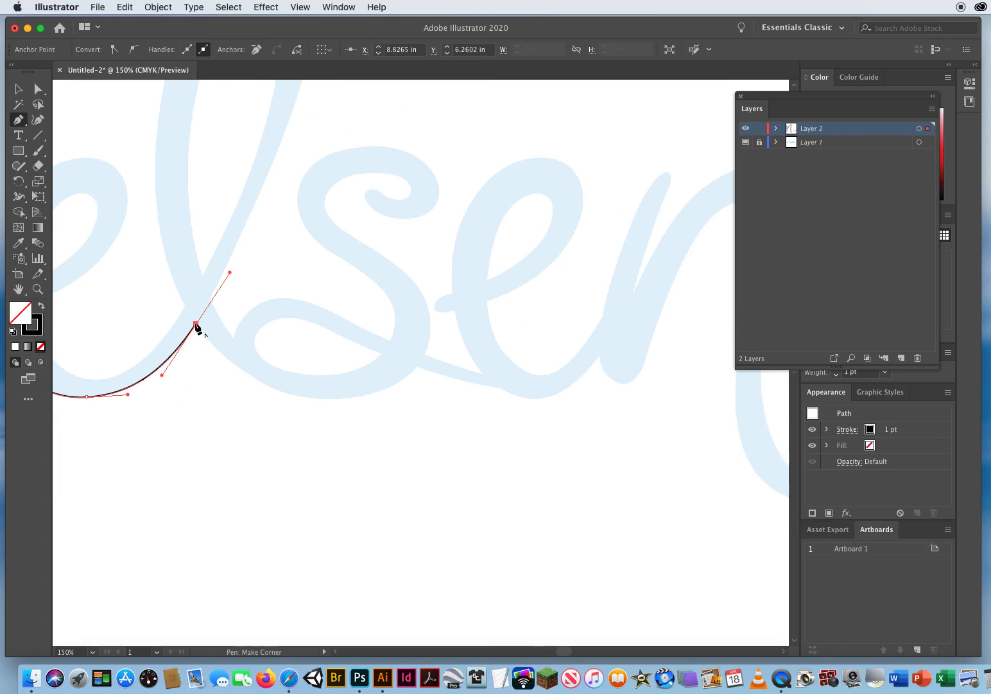
pyautogui.moveTo(195, 323); pyautogui.dragTo(210, 347)
pyautogui.moveTo(254, 377); pyautogui.dragTo(284, 396)
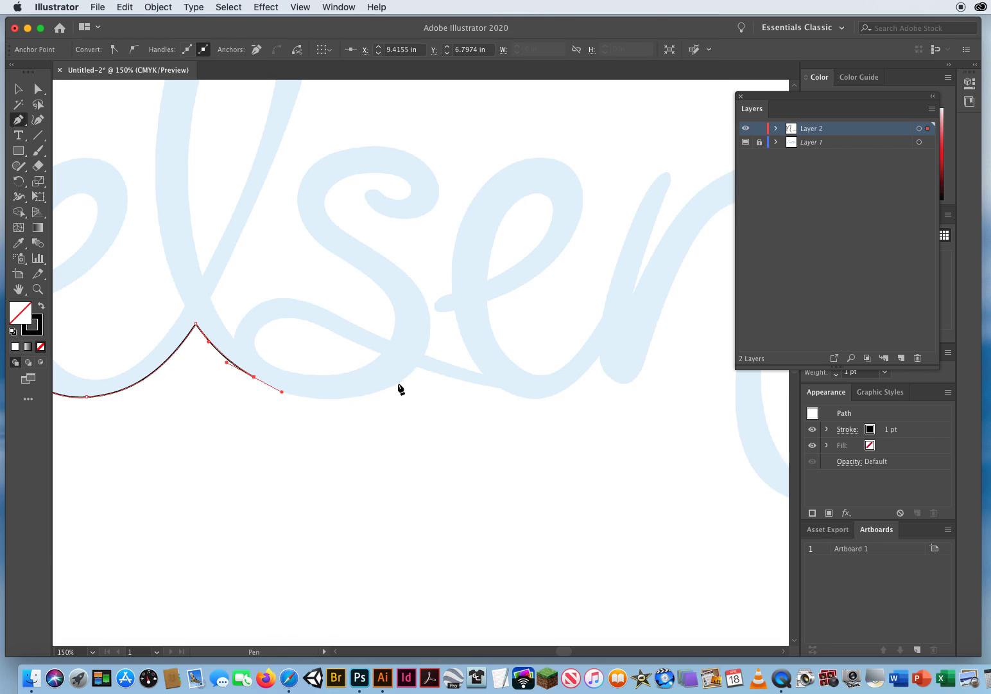
pyautogui.click(255, 377)
pyautogui.moveTo(265, 385); pyautogui.dragTo(268, 389)
pyautogui.moveTo(334, 398); pyautogui.dragTo(372, 398)
pyautogui.moveTo(418, 367); pyautogui.dragTo(438, 346)
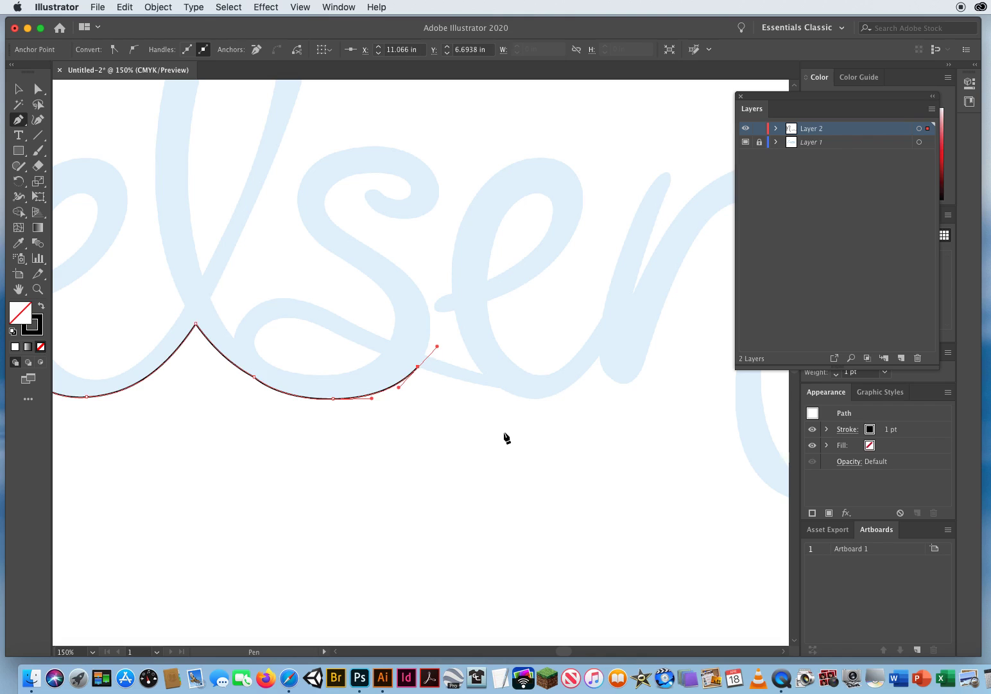
# Step: Add a corner below the s, then trace the connecting stroke and the second e's bottom curve up to the final n
pyautogui.hscroll(10, 507, 438)
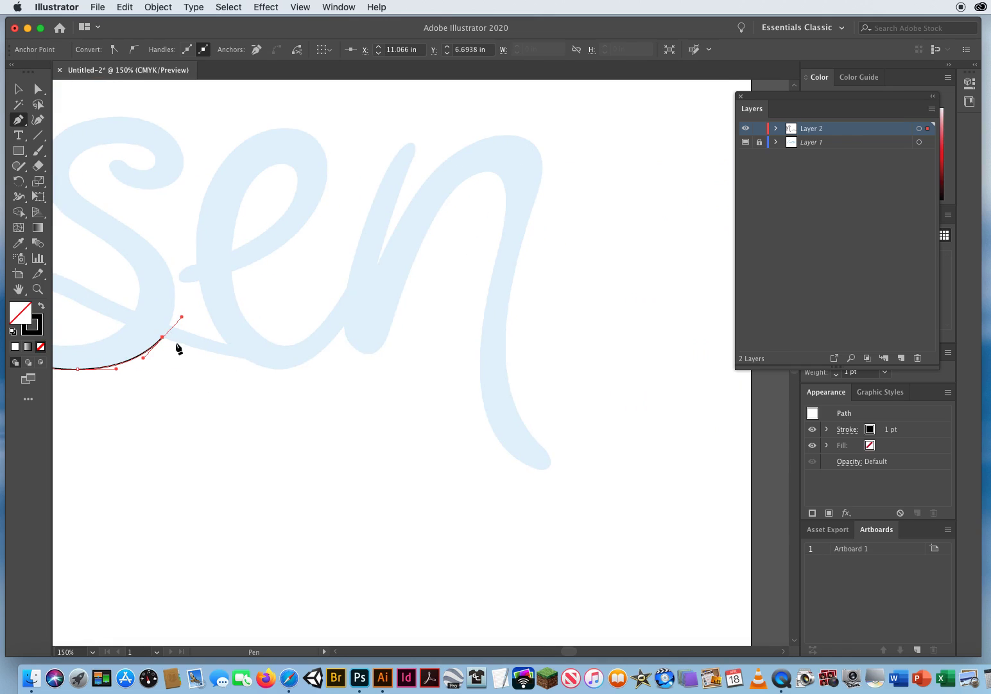
pyautogui.click(163, 338)
pyautogui.moveTo(247, 359); pyautogui.dragTo(278, 361)
pyautogui.click(246, 358)
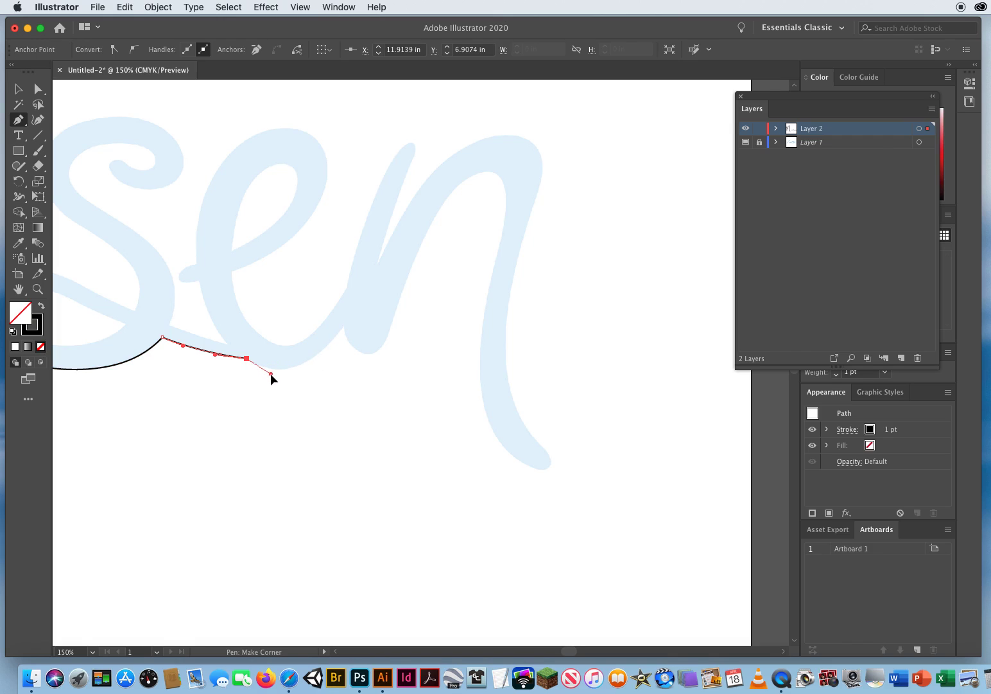
pyautogui.moveTo(271, 373); pyautogui.dragTo(271, 373)
pyautogui.moveTo(345, 325); pyautogui.dragTo(387, 275)
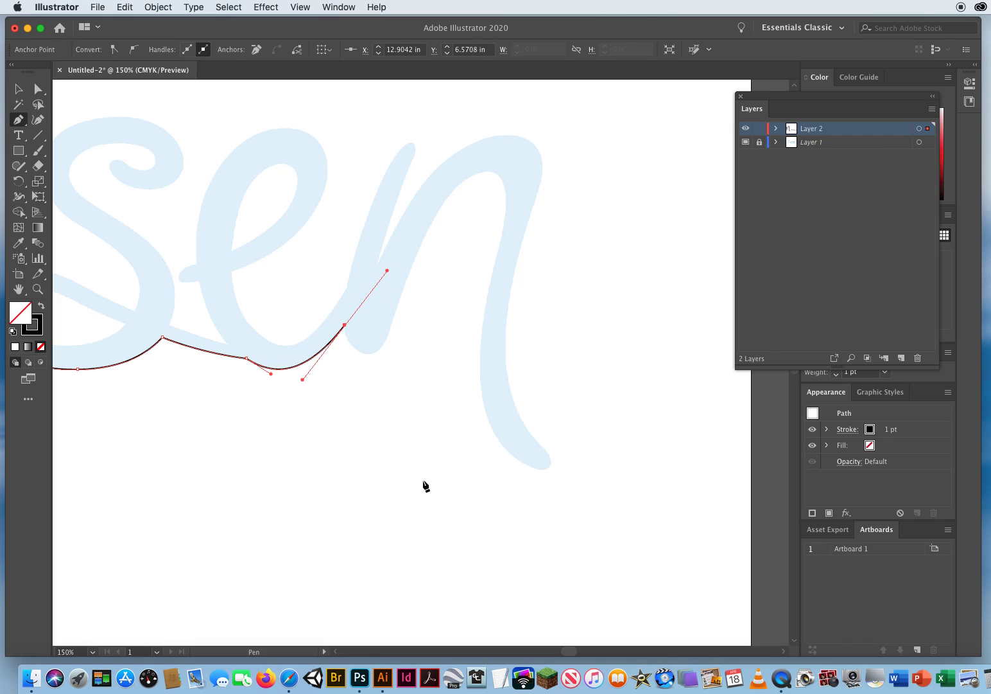
# Step: Make a corner at the e–n joint, then trace the n's rounded left base and the inside of its arch
pyautogui.click(345, 326)
pyautogui.moveTo(369, 353); pyautogui.dragTo(396, 303)
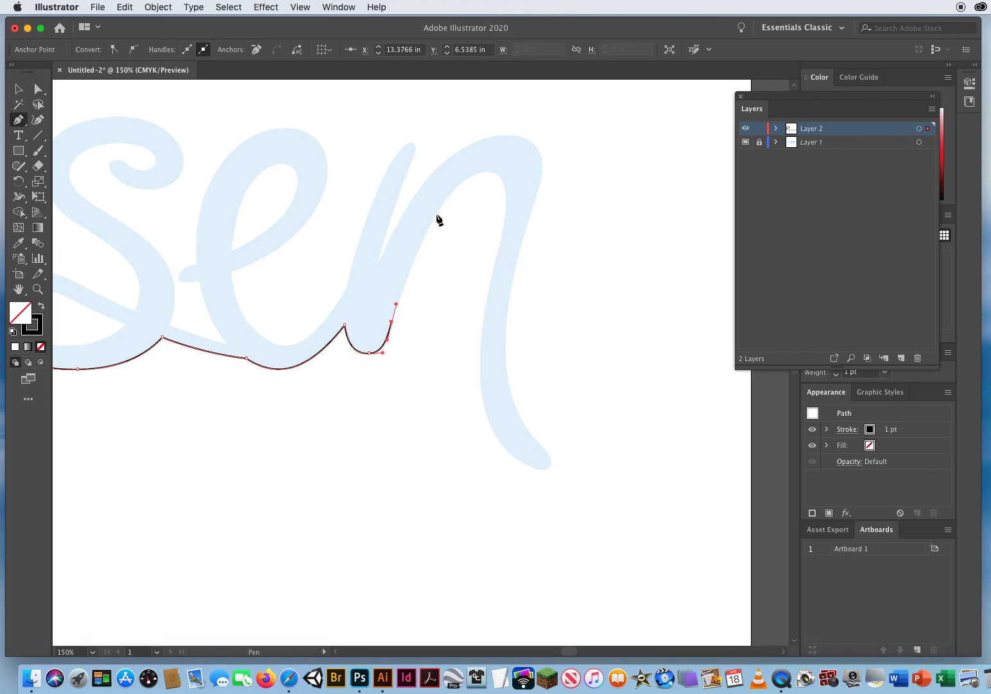
pyautogui.moveTo(436, 215)
pyautogui.mouseDown()
pyautogui.moveTo(456, 182)
pyautogui.moveTo(509, 176)
pyautogui.mouseUp()
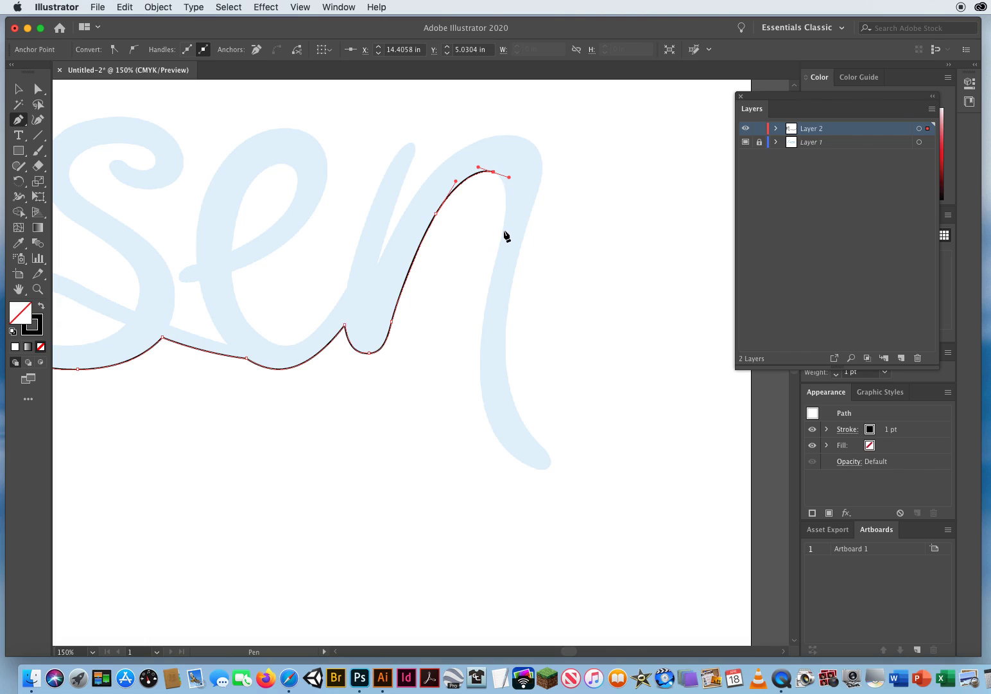
# Step: Trace down the inner edge of the final n's right stem, around the tail tip and onto the tail's outer edge
pyautogui.moveTo(500, 239); pyautogui.dragTo(495, 260)
pyautogui.moveTo(481, 359); pyautogui.dragTo(481, 399)
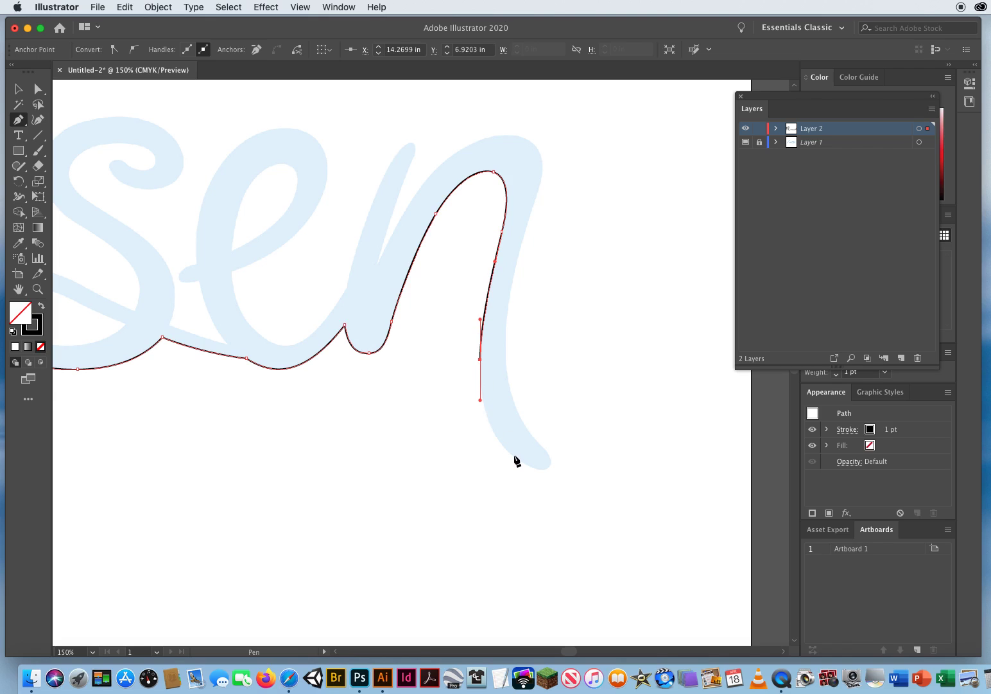
pyautogui.moveTo(513, 455); pyautogui.dragTo(553, 460)
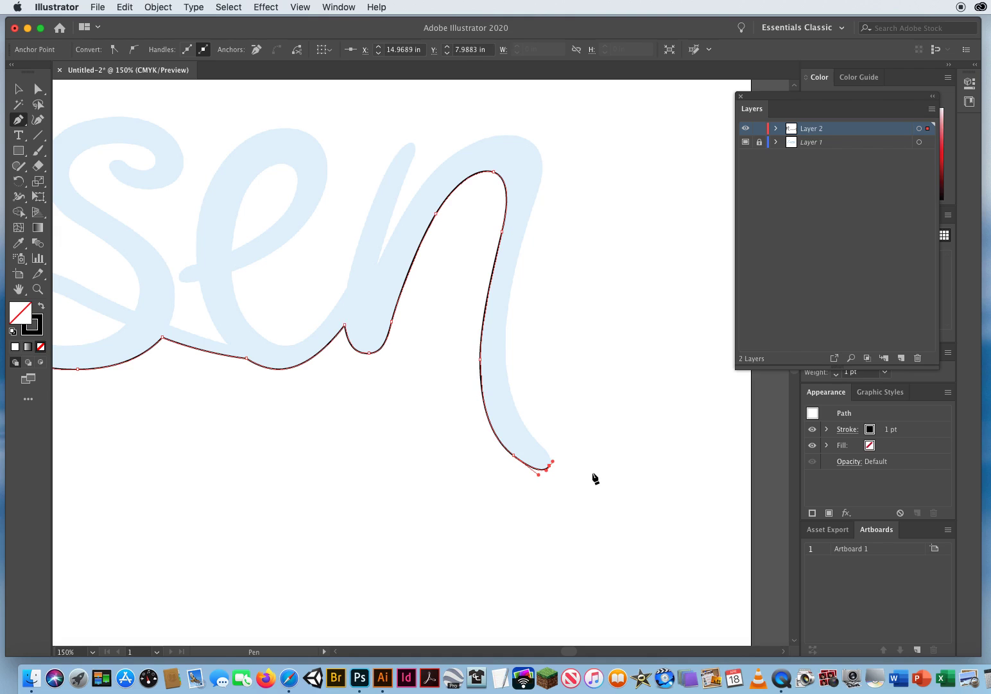
pyautogui.click(531, 435)
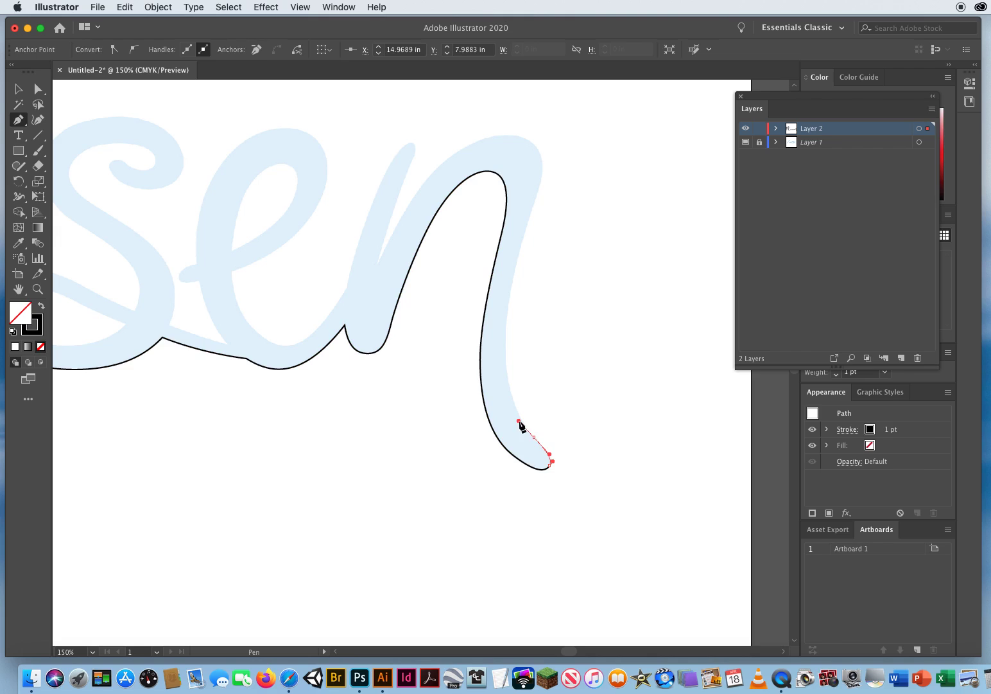
pyautogui.keyDown('super'); pyautogui.click(519, 420); pyautogui.keyUp('super')
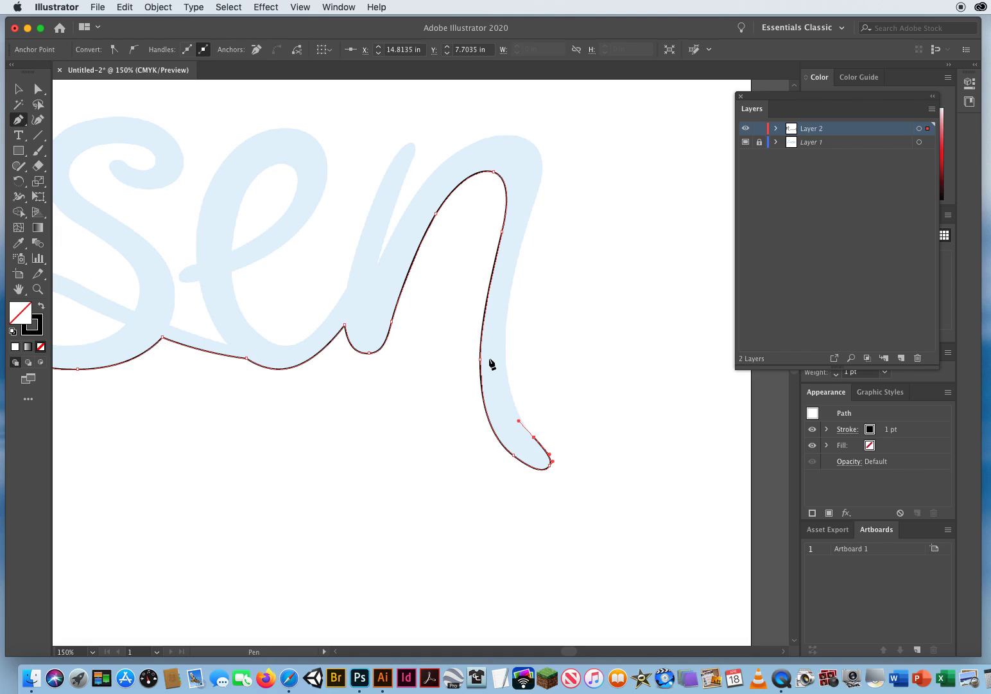
# Step: Trace up the outer edge of the final n's right stem, over its arch and down to the notch beside the left stroke
pyautogui.moveTo(507, 359); pyautogui.dragTo(504, 325)
pyautogui.moveTo(524, 235); pyautogui.dragTo(538, 198)
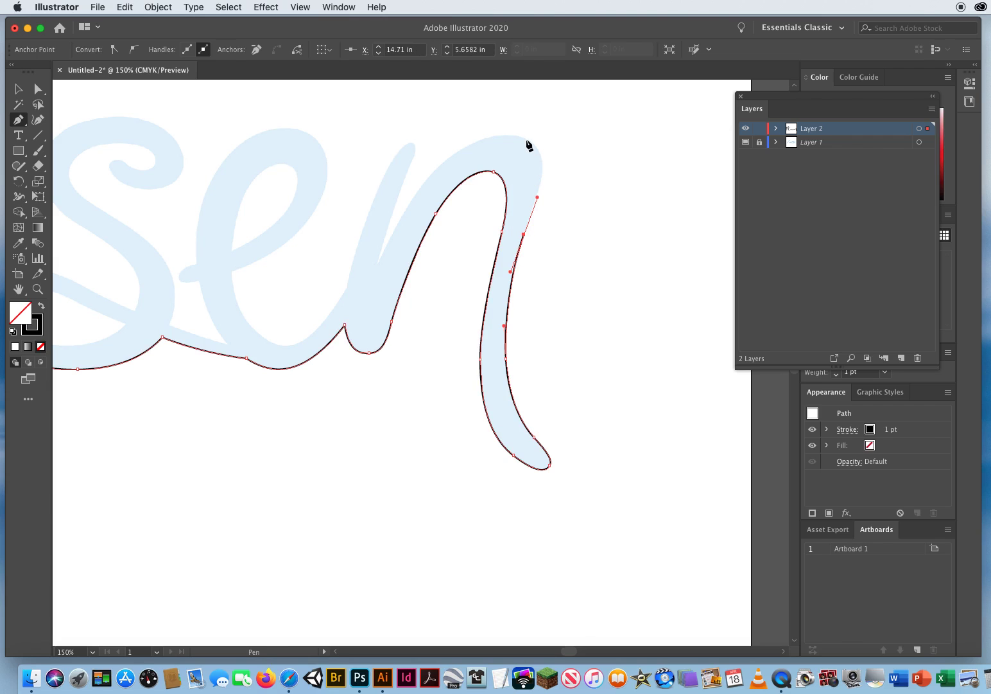
pyautogui.moveTo(526, 139); pyautogui.dragTo(497, 124)
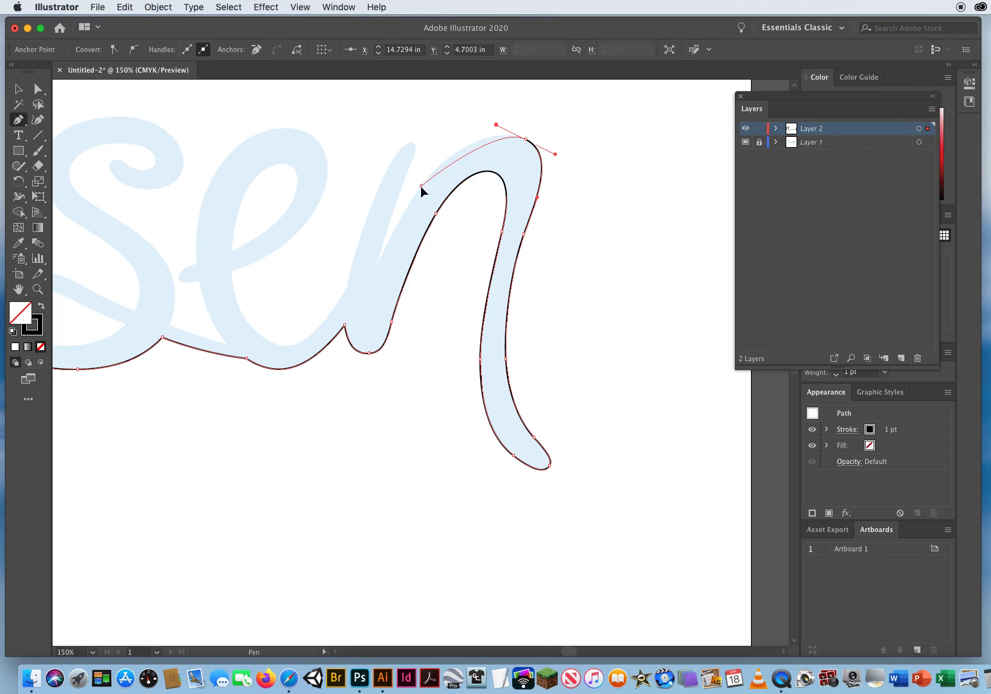
pyautogui.moveTo(421, 186); pyautogui.dragTo(394, 224)
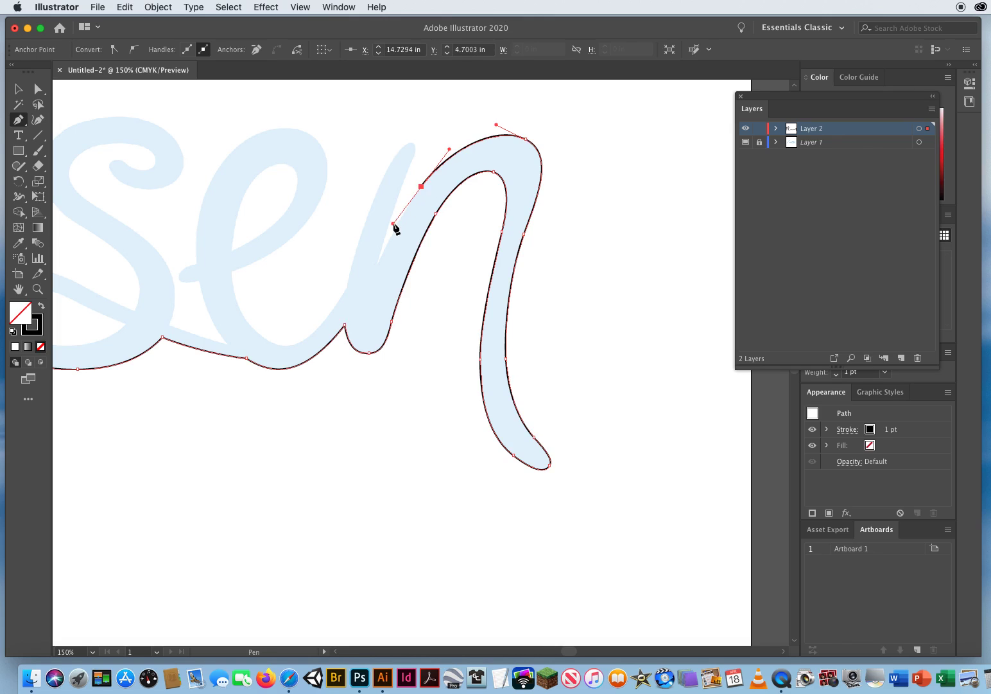
pyautogui.click(377, 265)
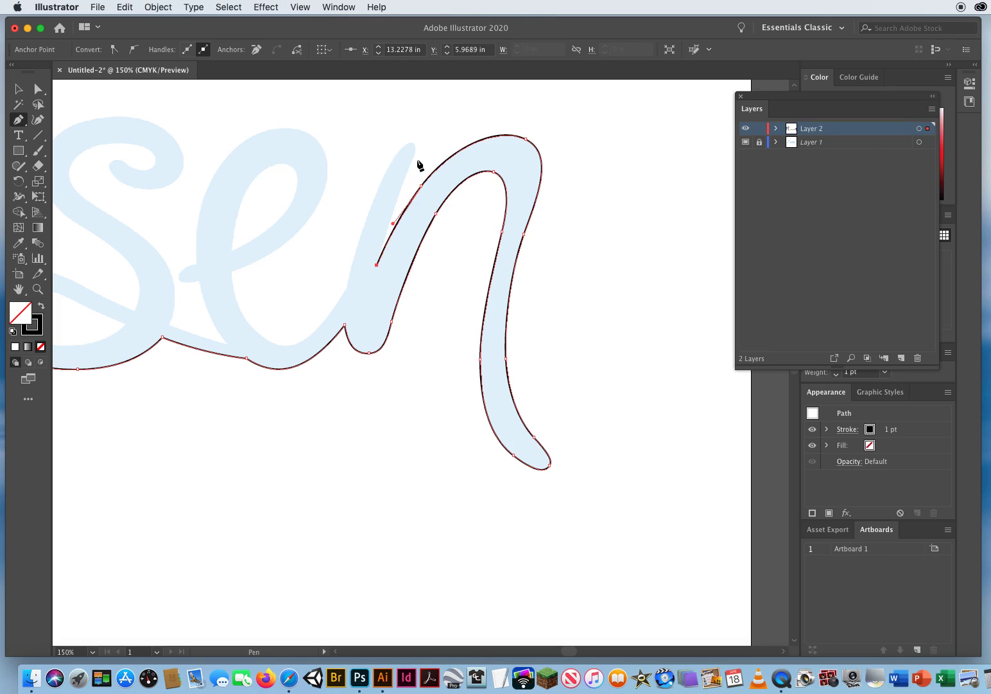
# Step: Make a corner at the n's notch, then trace its left stroke up, around the tip and down to the e–n joint
pyautogui.click(377, 265)
pyautogui.click(414, 156)
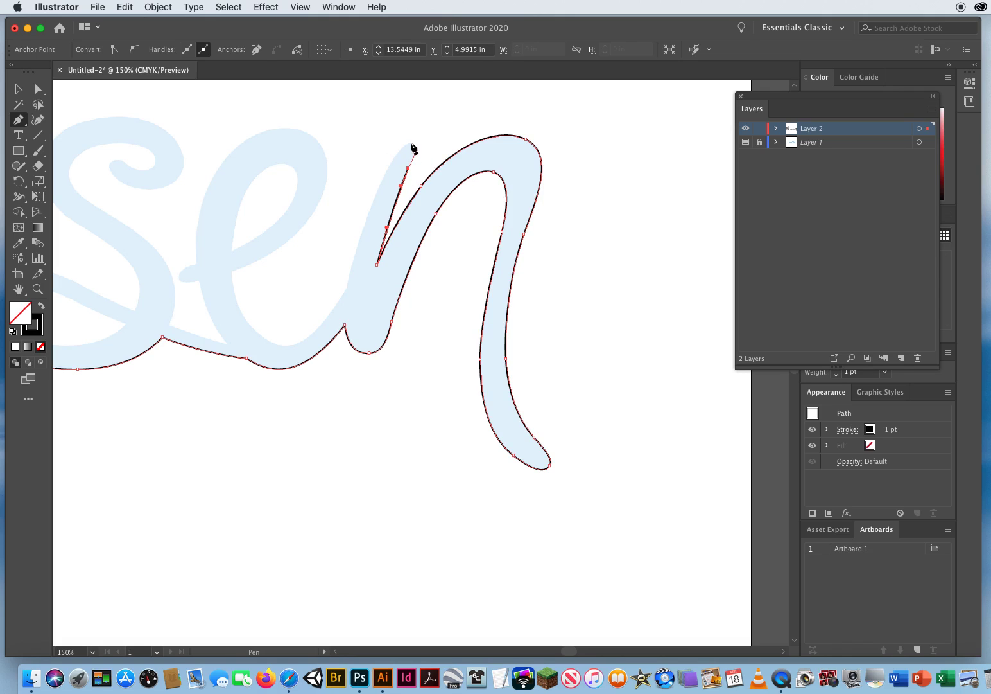
pyautogui.click(406, 142)
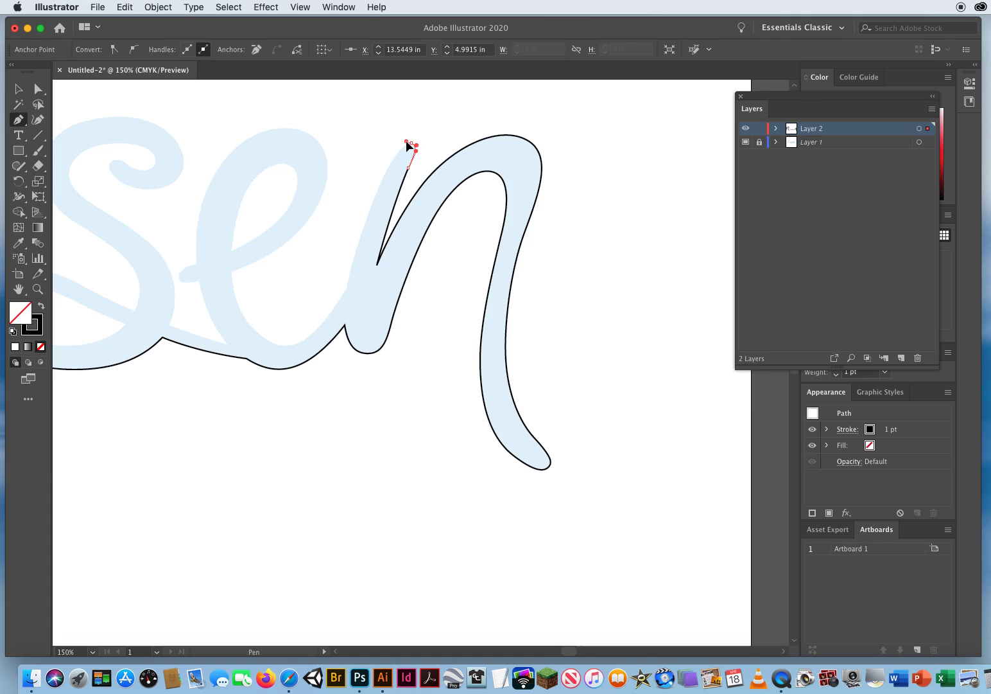
pyautogui.click(383, 176)
pyautogui.keyDown('super'); pyautogui.click(380, 182); pyautogui.keyUp('super')
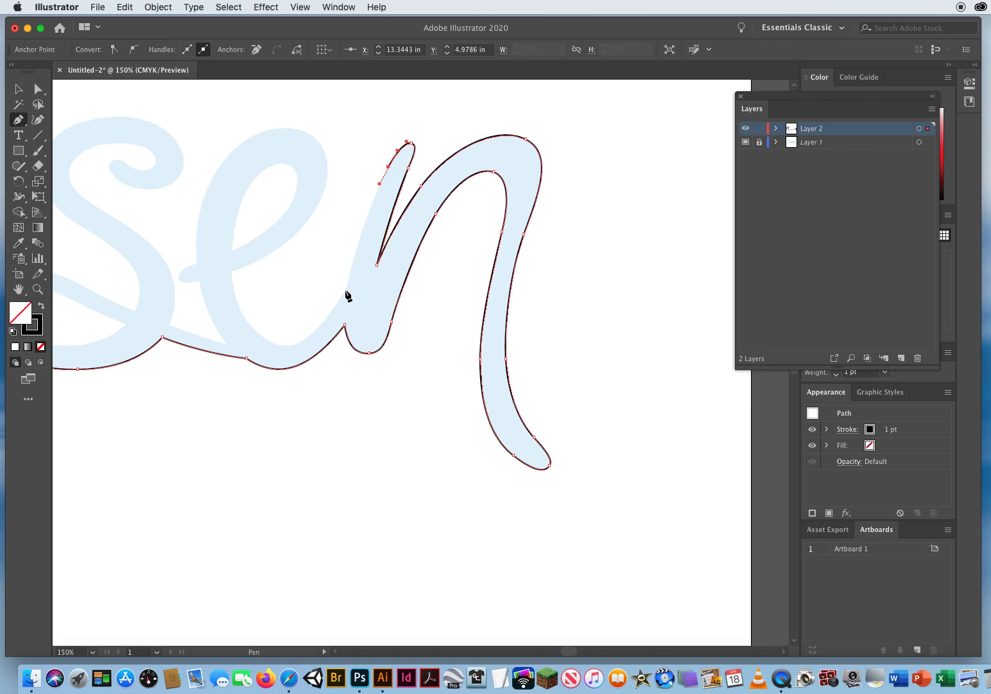
pyautogui.moveTo(345, 289); pyautogui.dragTo(332, 351)
# Step: Make a corner at the upper e–n joint, then trace the inside of the second e's bottom curve up to its bowl
pyautogui.moveTo(377, 311); pyautogui.dragTo(597, 306)
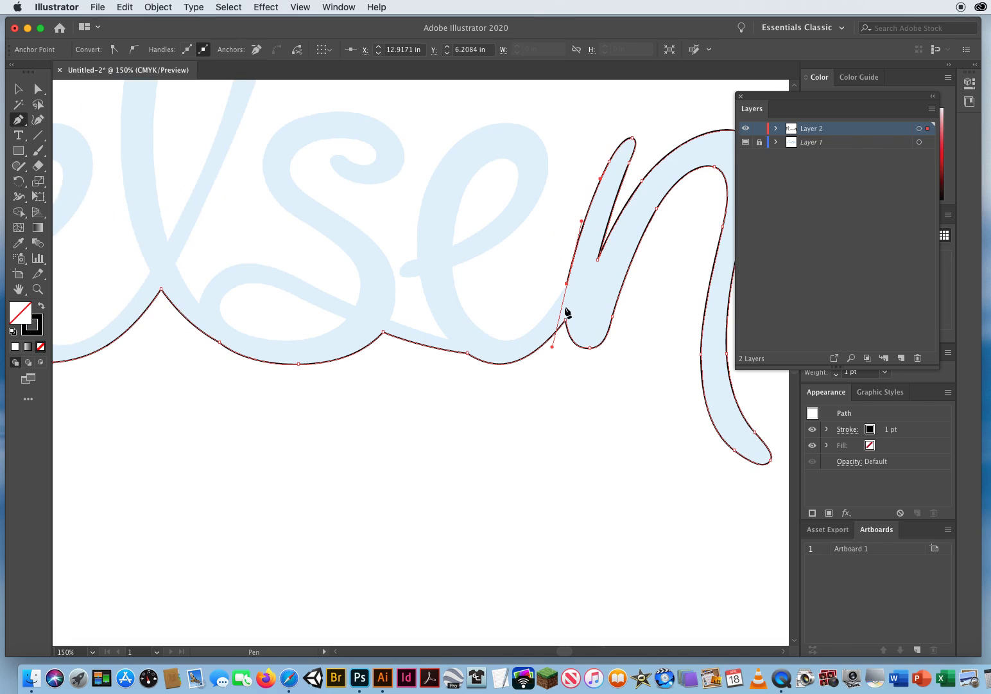
pyautogui.click(567, 283)
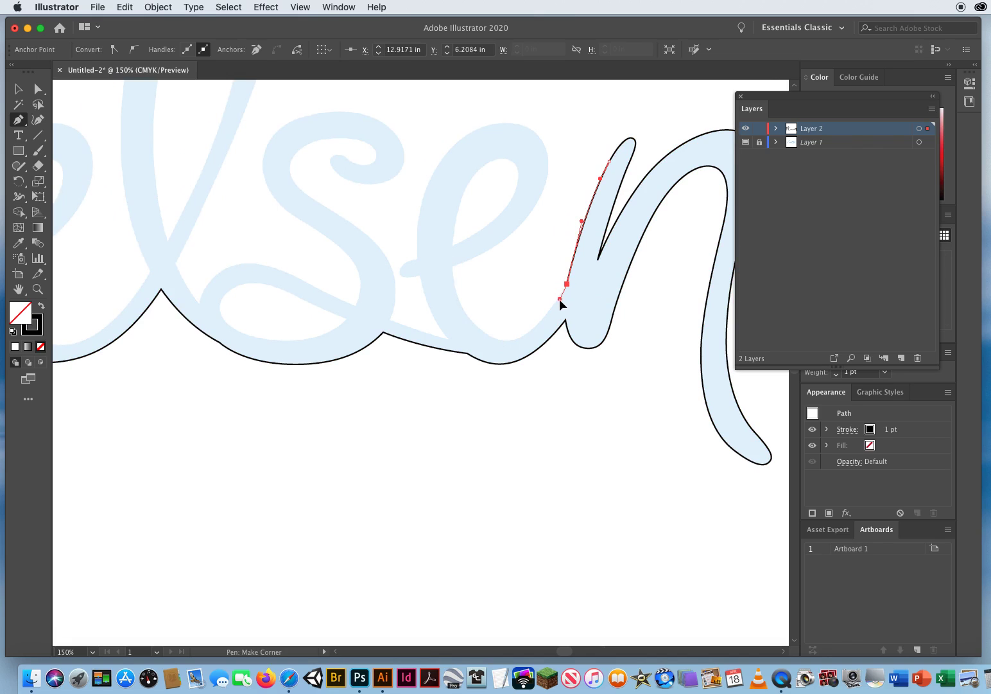
pyautogui.click(545, 318)
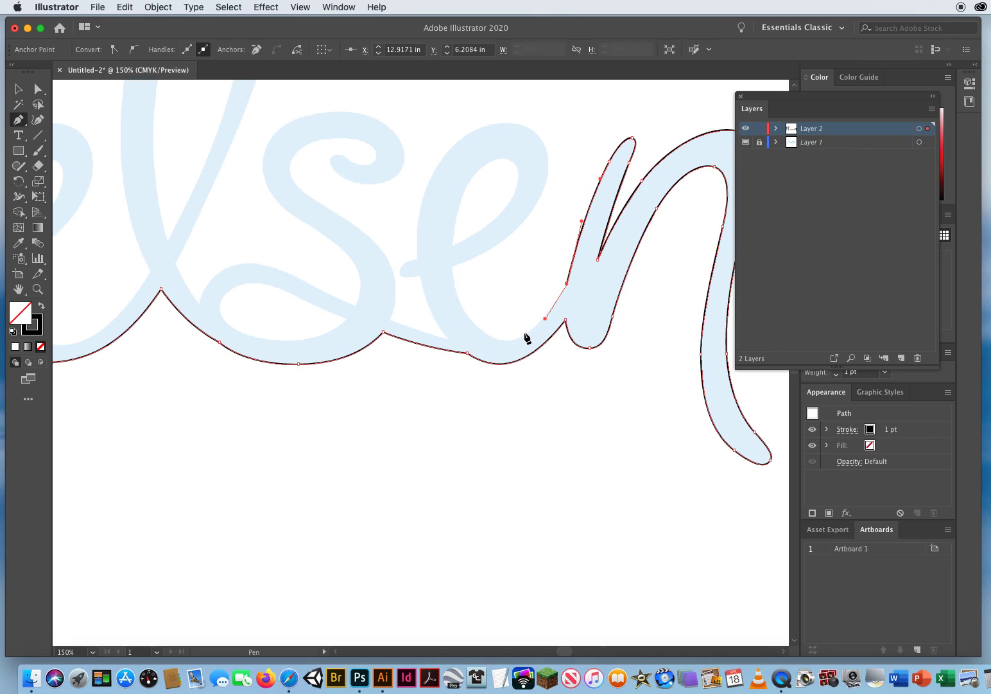
pyautogui.moveTo(501, 339); pyautogui.dragTo(476, 335)
pyautogui.moveTo(452, 266); pyautogui.dragTo(449, 223)
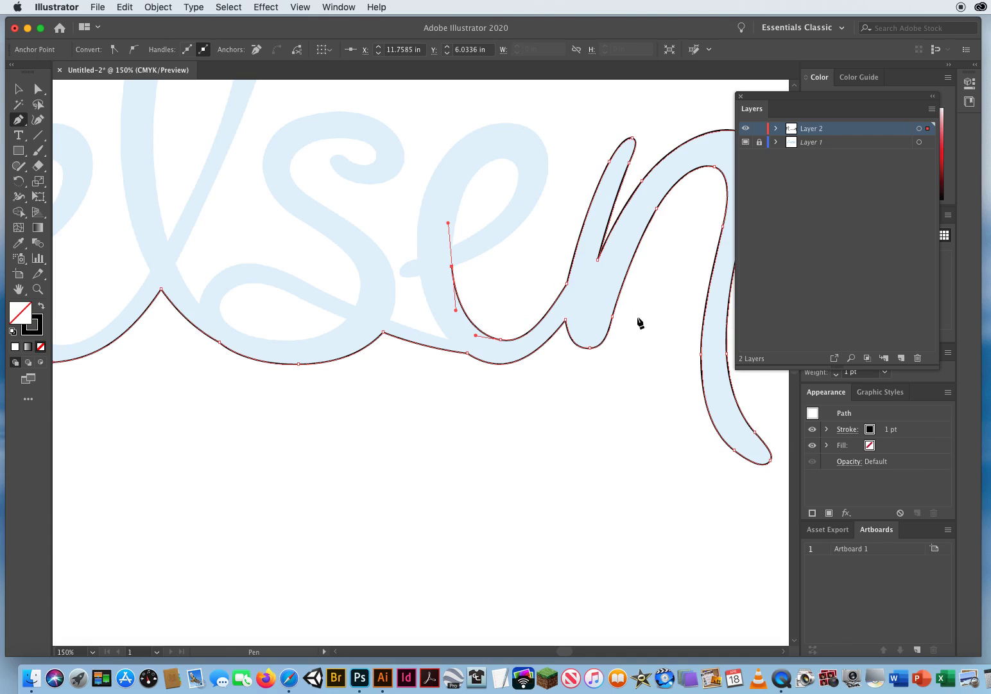
# Step: Make a corner where the second e's strokes cross, then trace the outside of its bowl over the top and down to the entry stroke
pyautogui.click(453, 266)
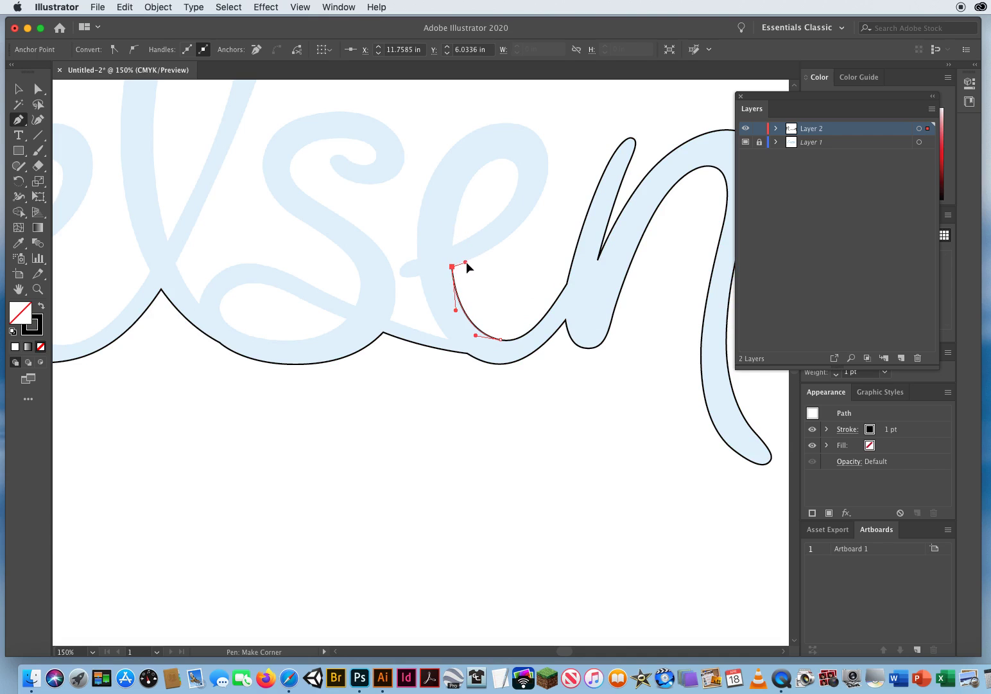
pyautogui.moveTo(467, 261); pyautogui.dragTo(471, 262)
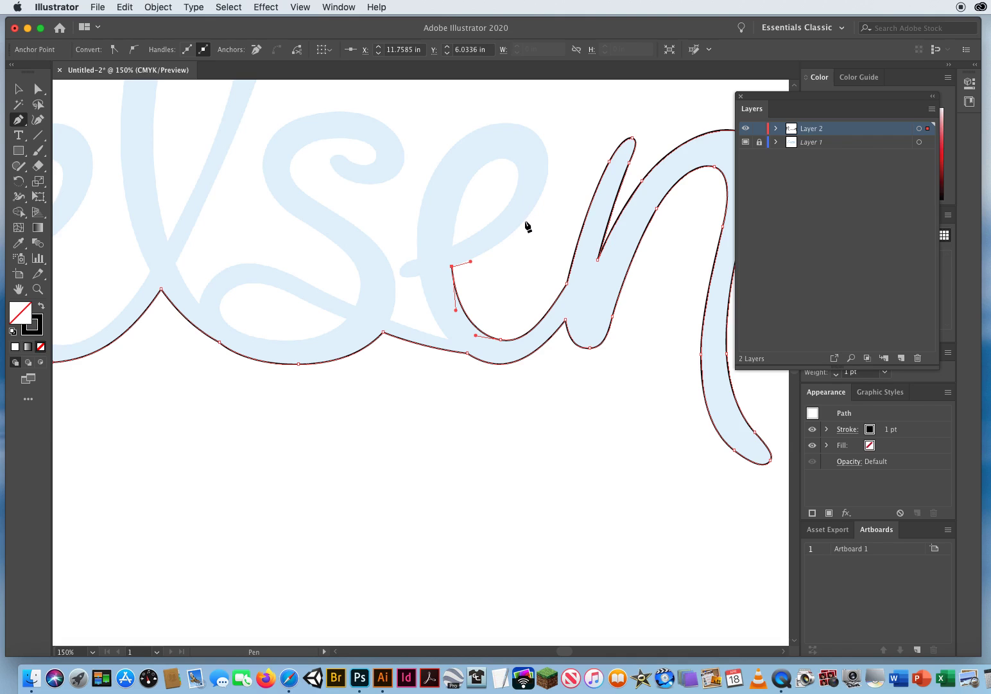
pyautogui.moveTo(526, 218); pyautogui.dragTo(550, 191)
pyautogui.moveTo(532, 129); pyautogui.dragTo(504, 113)
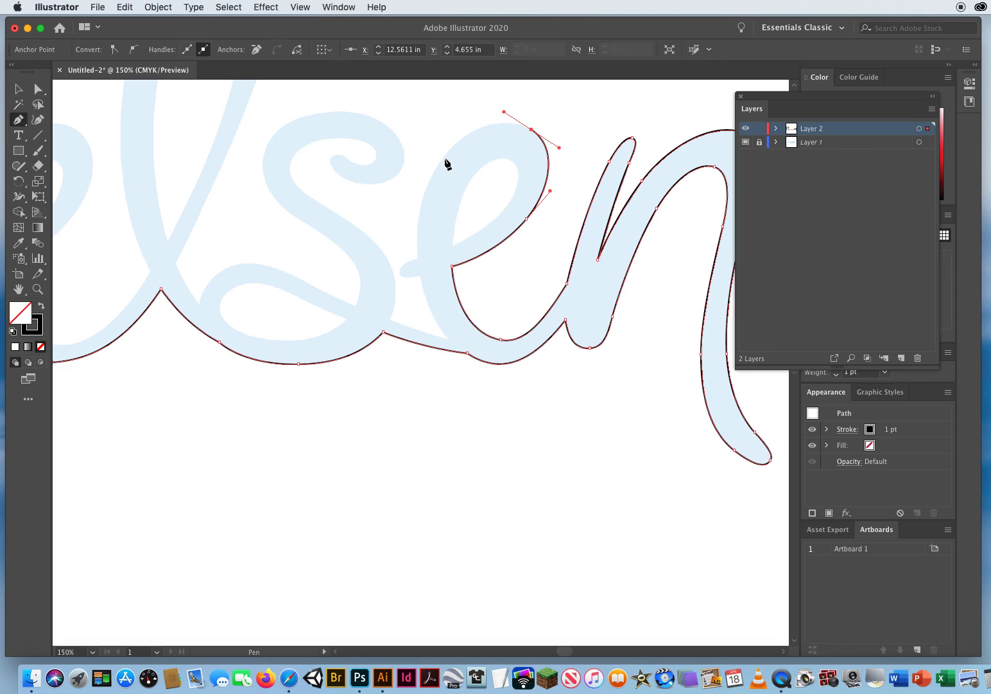
pyautogui.moveTo(440, 162); pyautogui.dragTo(422, 191)
pyautogui.moveTo(418, 259); pyautogui.dragTo(422, 294)
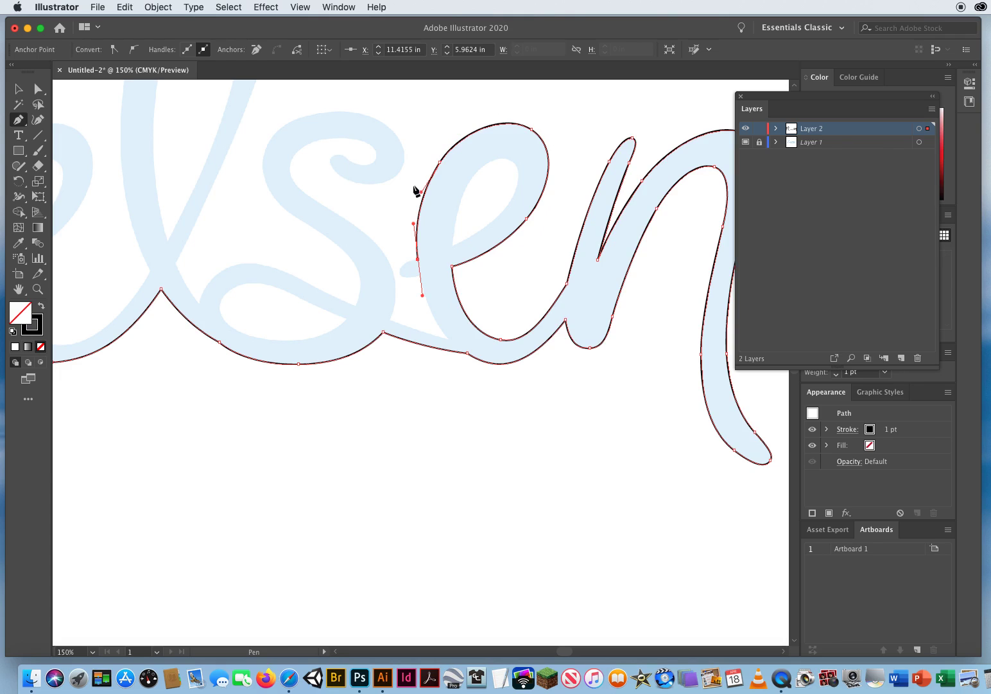
# Step: Trace around the second e's short entry stroke, down the stem's outer edge and along the connecting stroke's upper edge to the s
pyautogui.click(418, 259)
pyautogui.moveTo(409, 261); pyautogui.dragTo(404, 261)
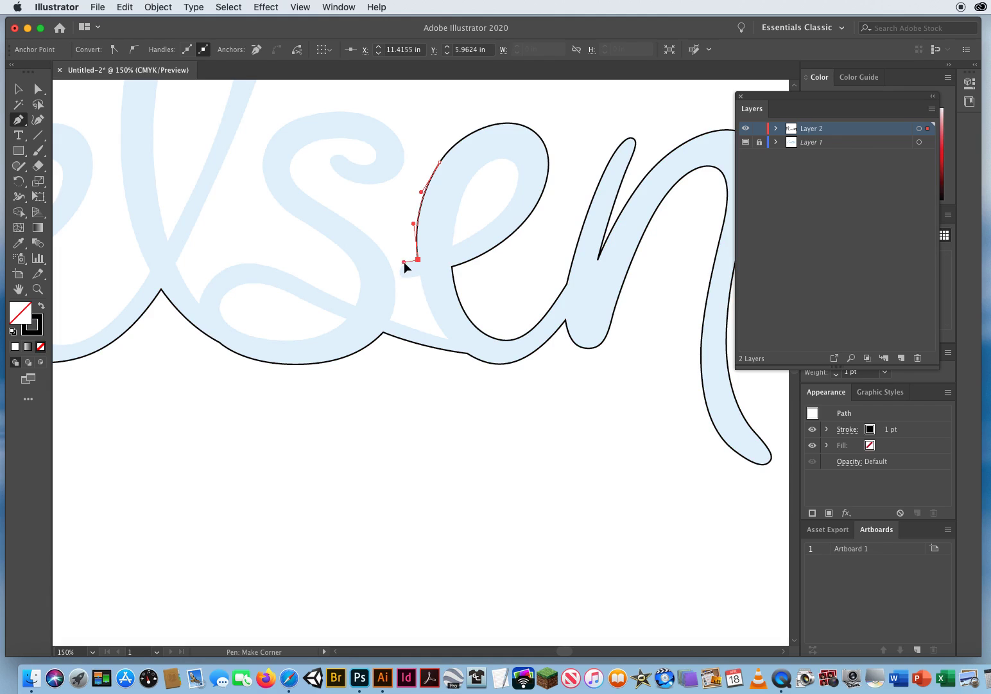
pyautogui.click(399, 273)
pyautogui.moveTo(401, 278); pyautogui.dragTo(430, 271)
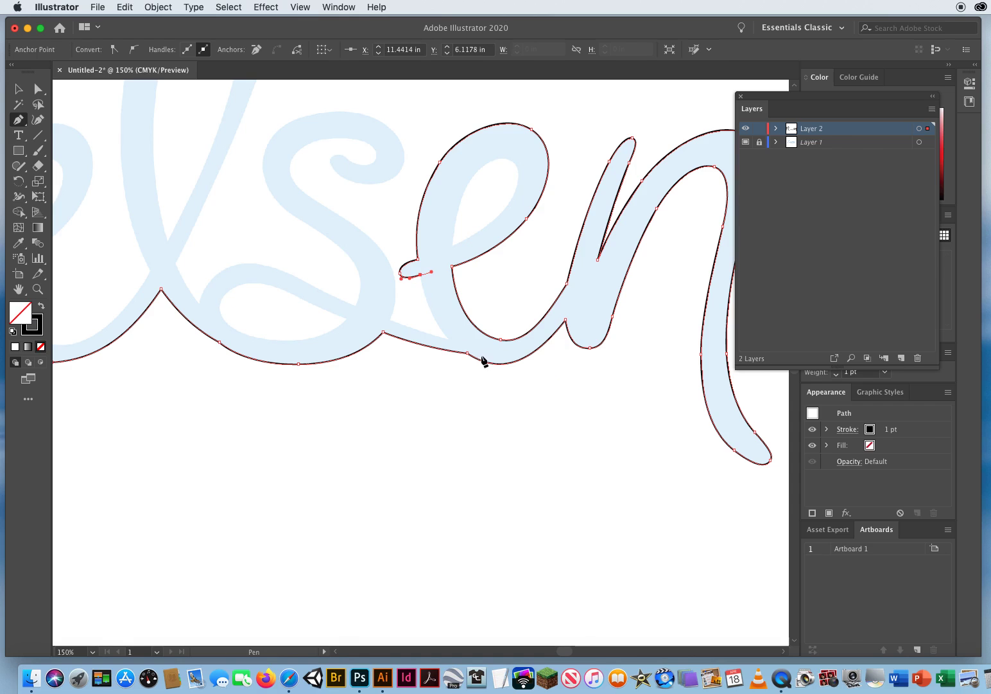
pyautogui.moveTo(421, 275); pyautogui.dragTo(424, 294)
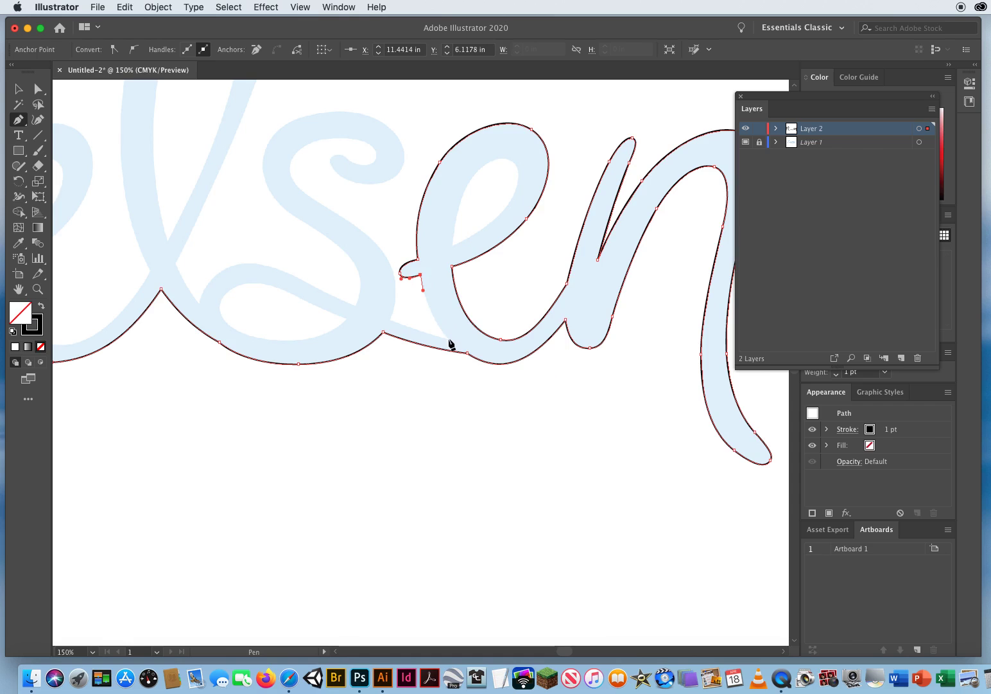
pyautogui.moveTo(449, 338); pyautogui.dragTo(375, 311)
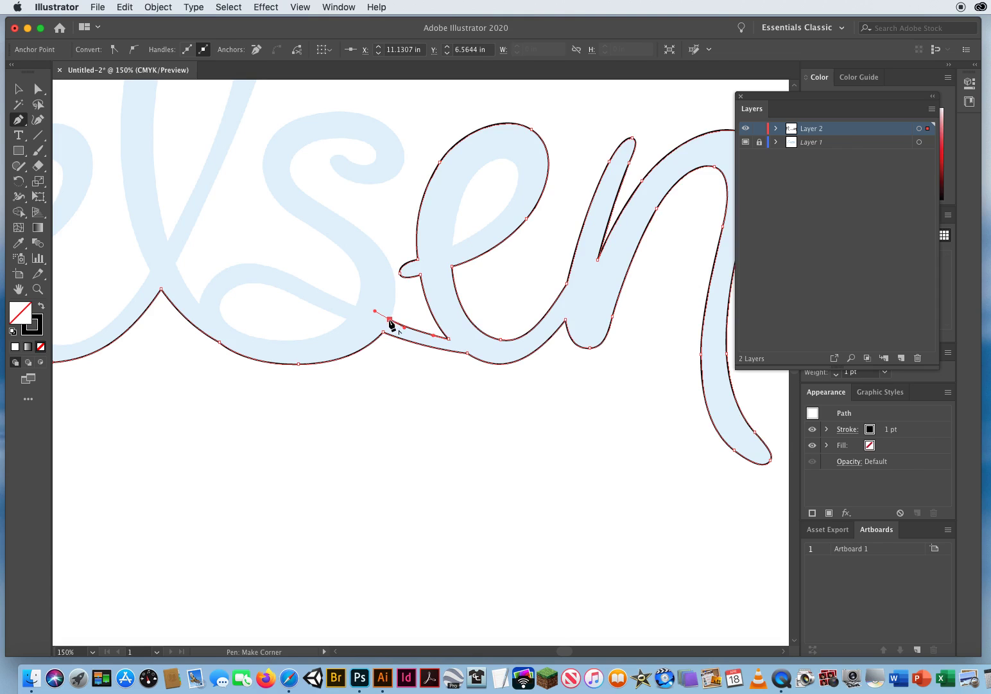
# Step: Make a corner at the s, then trace its spine upward, around the top curl and back down the other side to the lower loop
pyautogui.moveTo(390, 319); pyautogui.dragTo(406, 284)
pyautogui.moveTo(338, 215); pyautogui.dragTo(407, 137)
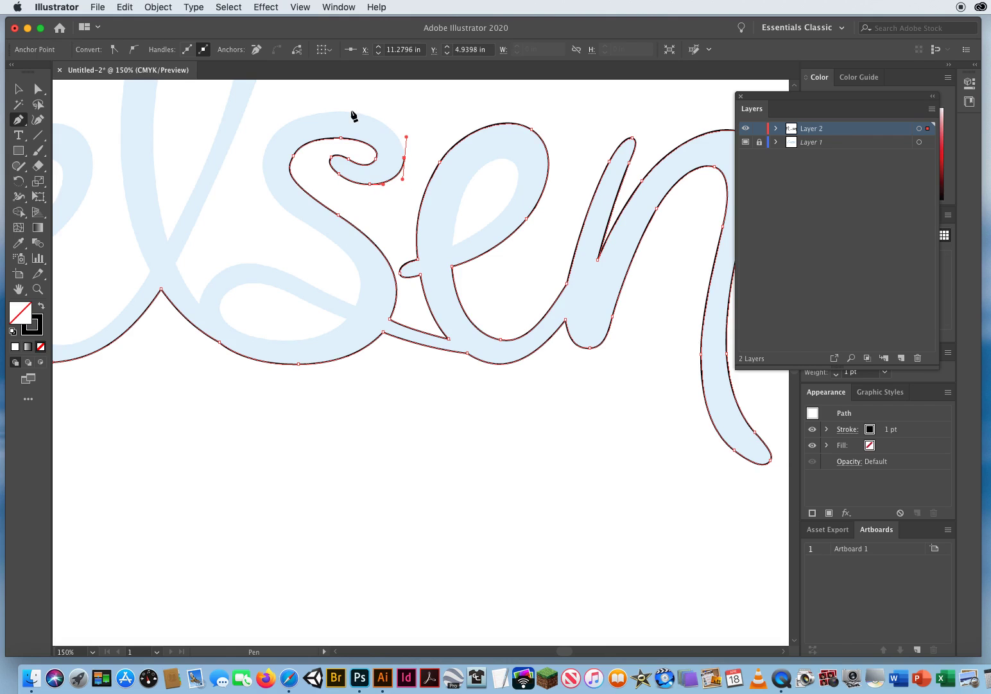
pyautogui.moveTo(344, 113); pyautogui.dragTo(303, 109)
pyautogui.moveTo(263, 157); pyautogui.dragTo(262, 190)
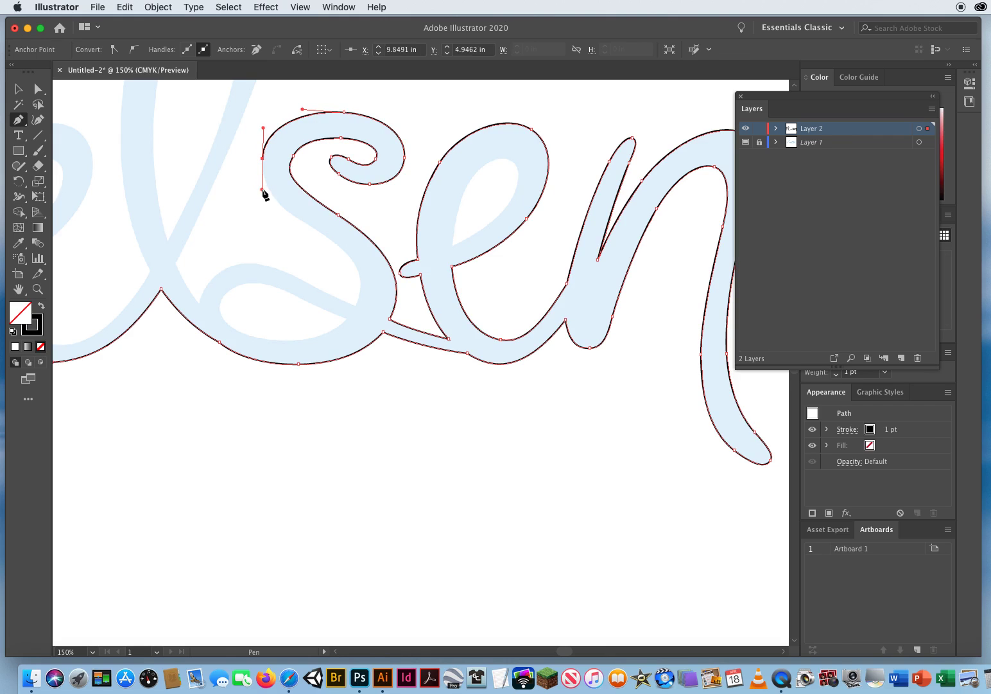
pyautogui.moveTo(322, 232); pyautogui.dragTo(370, 263)
pyautogui.moveTo(354, 306); pyautogui.dragTo(345, 323)
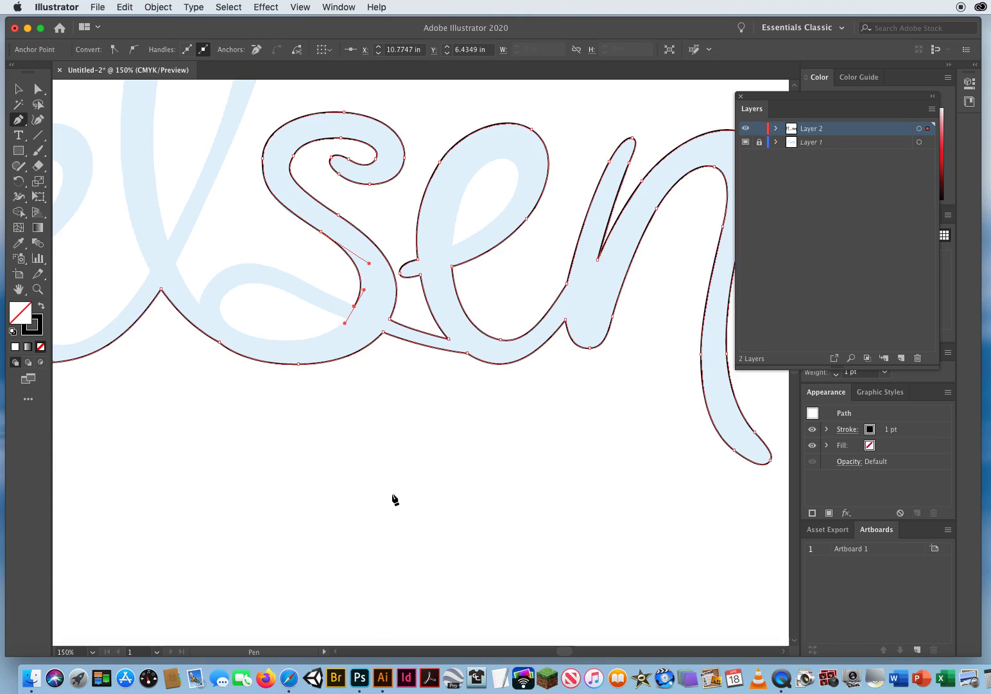
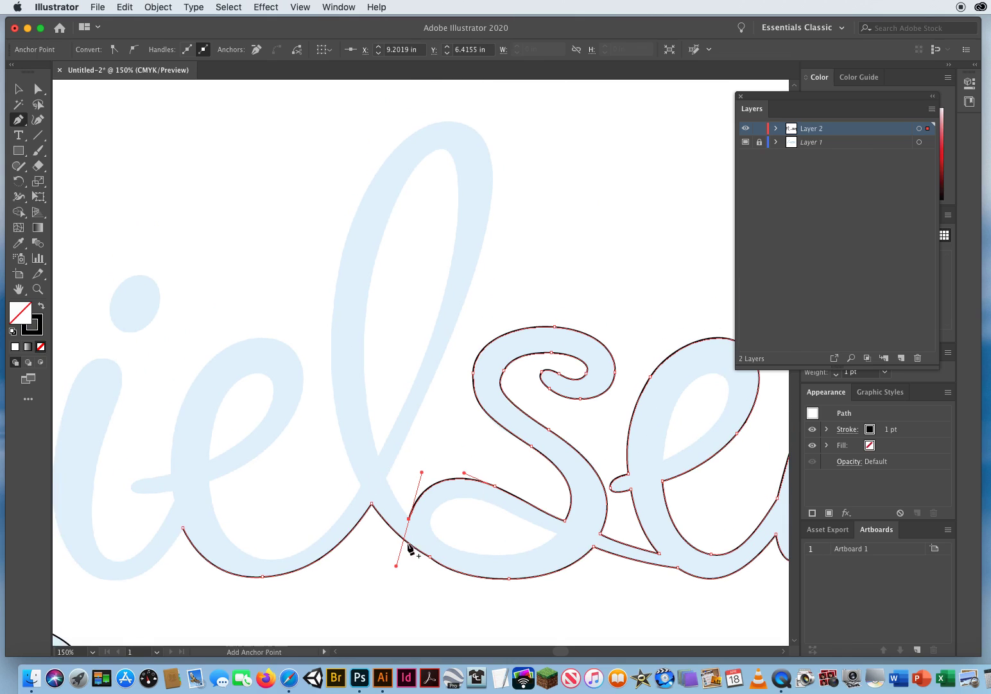
# Step: Make a corner at the l–s joint, trace up to the l's stroke crossing and add a corner angled toward the l's loop
pyautogui.click(409, 519)
pyautogui.moveTo(384, 478); pyautogui.dragTo(377, 460)
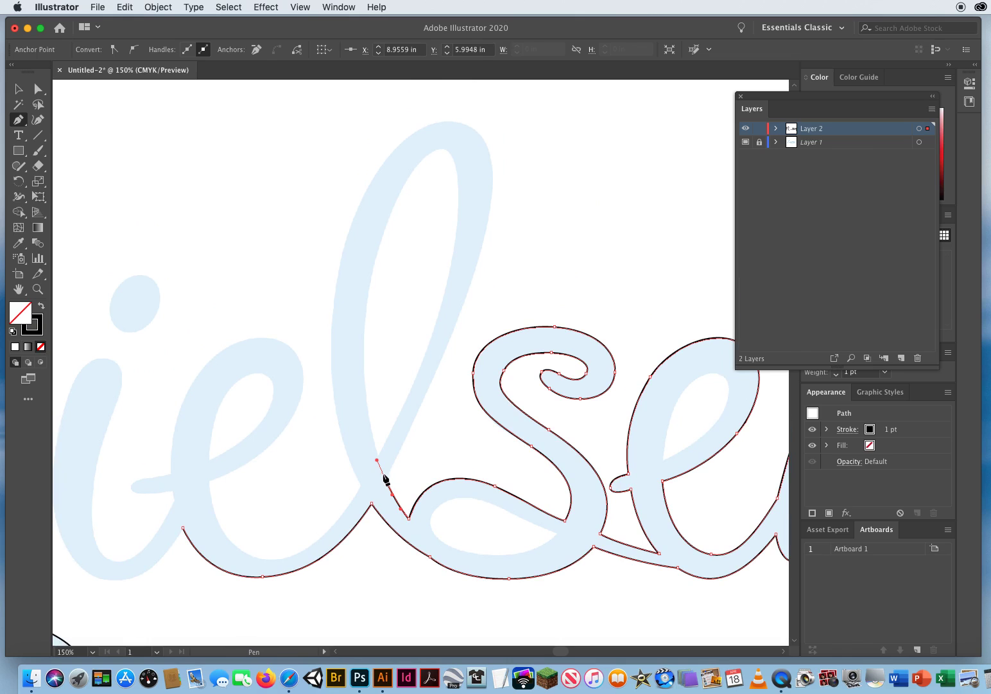
pyautogui.click(386, 477)
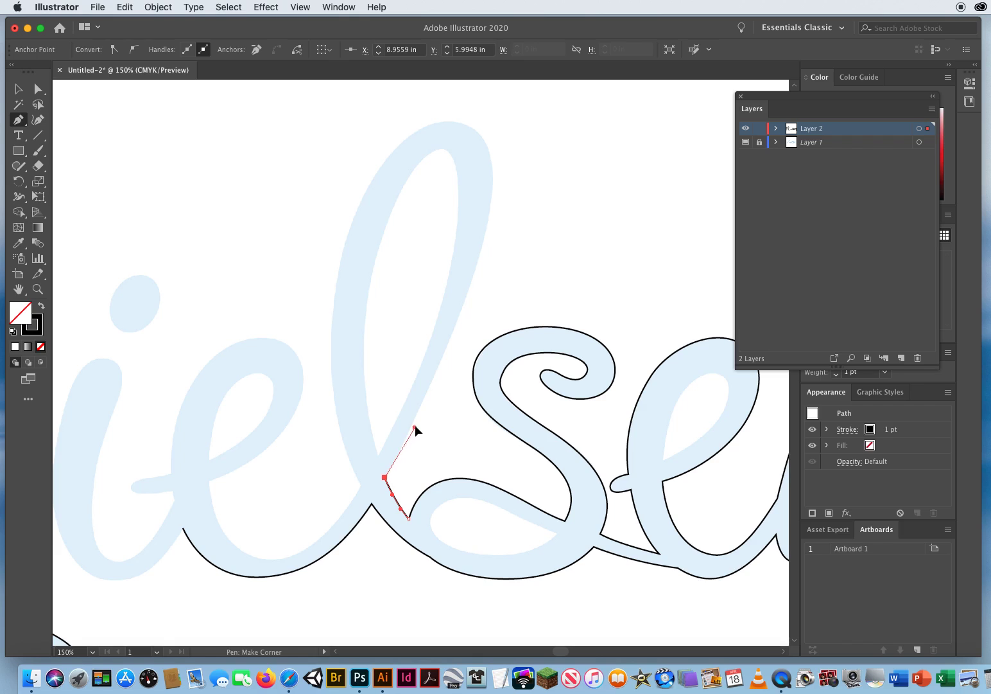
pyautogui.moveTo(415, 425); pyautogui.dragTo(418, 417)
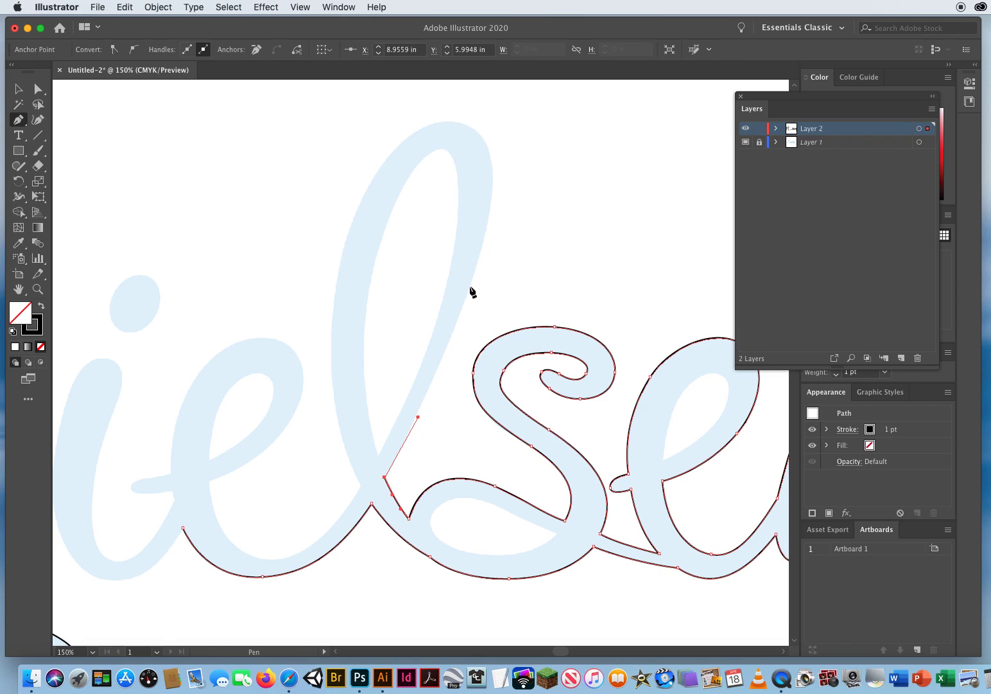
# Step: Trace the outside of the l's tall loop up one side, over the top and down to the e–l crossing
pyautogui.moveTo(470, 287); pyautogui.dragTo(494, 214)
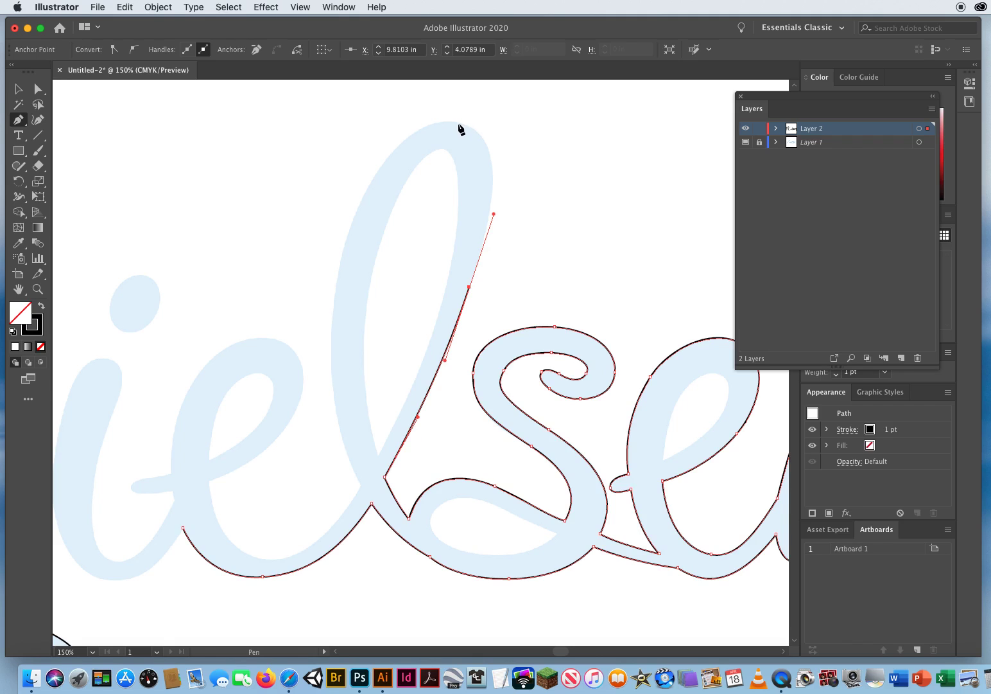
pyautogui.moveTo(459, 122); pyautogui.dragTo(405, 109)
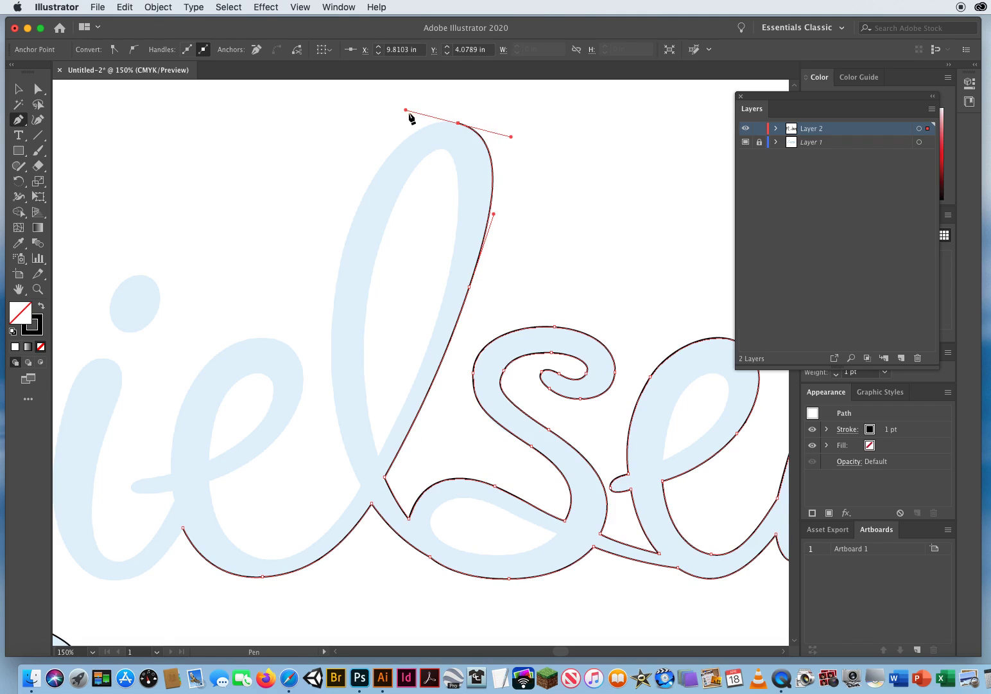
pyautogui.moveTo(338, 277); pyautogui.dragTo(324, 364)
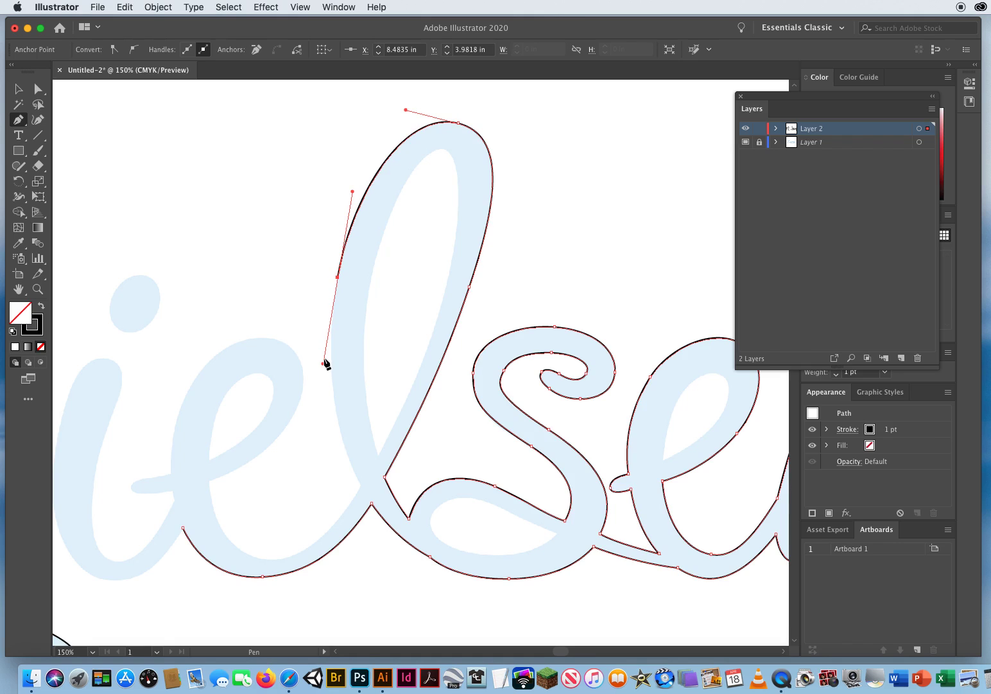
pyautogui.moveTo(361, 485); pyautogui.dragTo(390, 547)
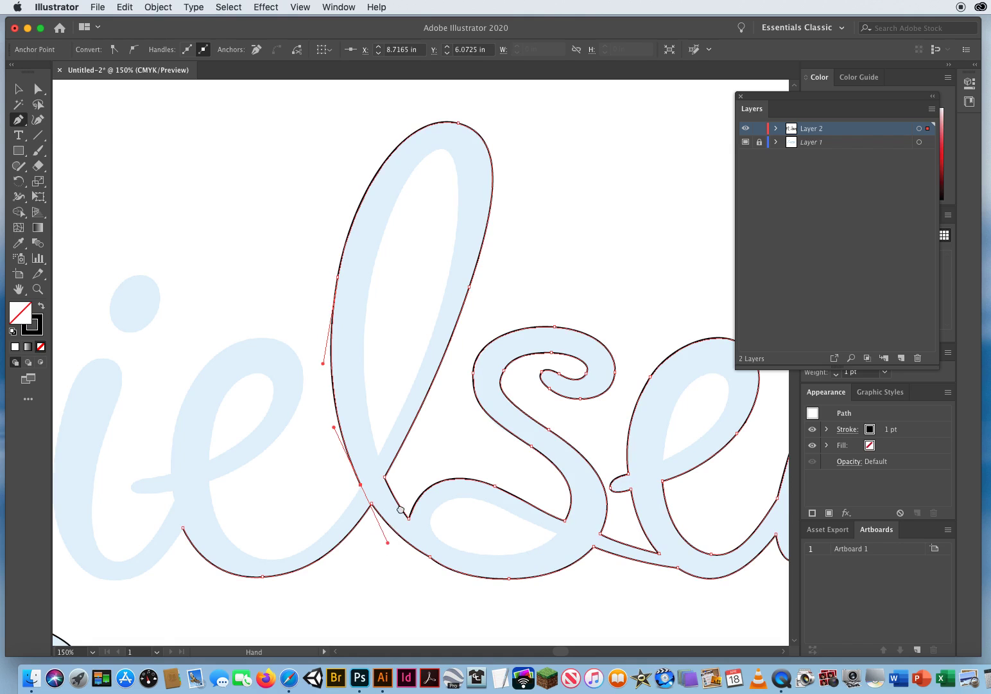
# Step: Make a corner at the e–l crossing, then trace the inside of the first e's bottom curve to a corner at its bowl
pyautogui.scroll(-5, 389, 547)
pyautogui.hscroll(-5, 390, 547)
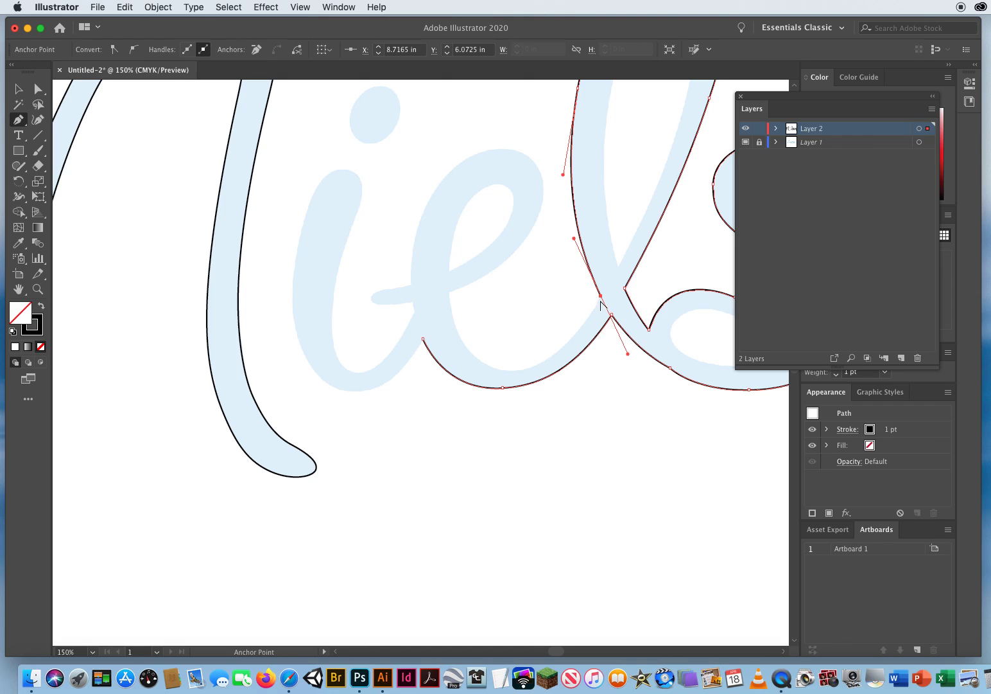
pyautogui.moveTo(600, 296); pyautogui.dragTo(573, 344)
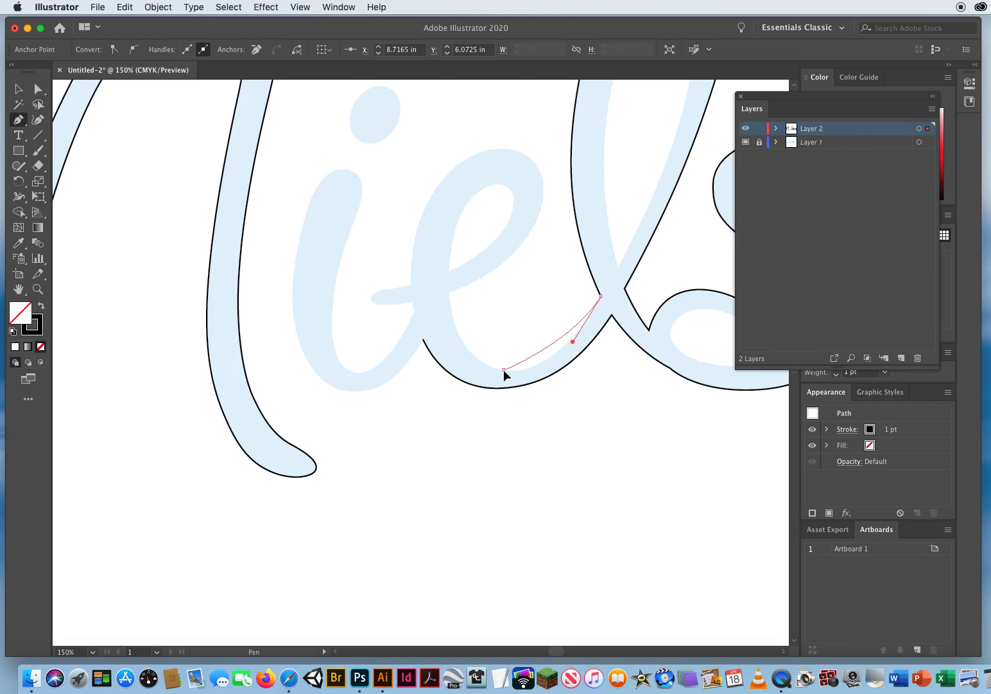
pyautogui.moveTo(504, 371); pyautogui.dragTo(464, 366)
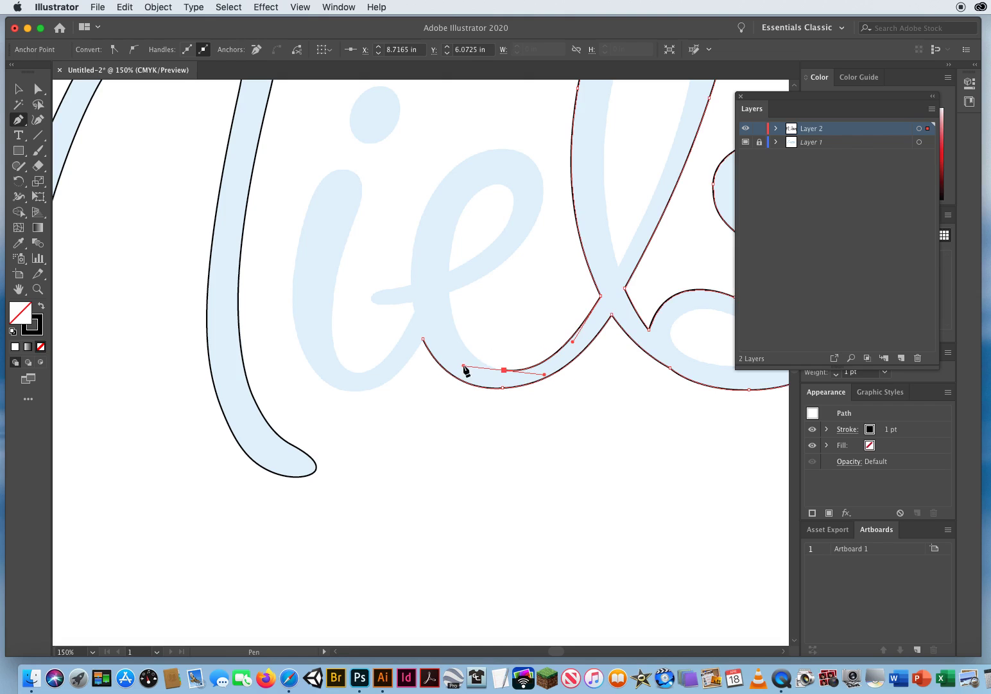
pyautogui.moveTo(450, 290); pyautogui.dragTo(450, 261)
pyautogui.click(449, 291)
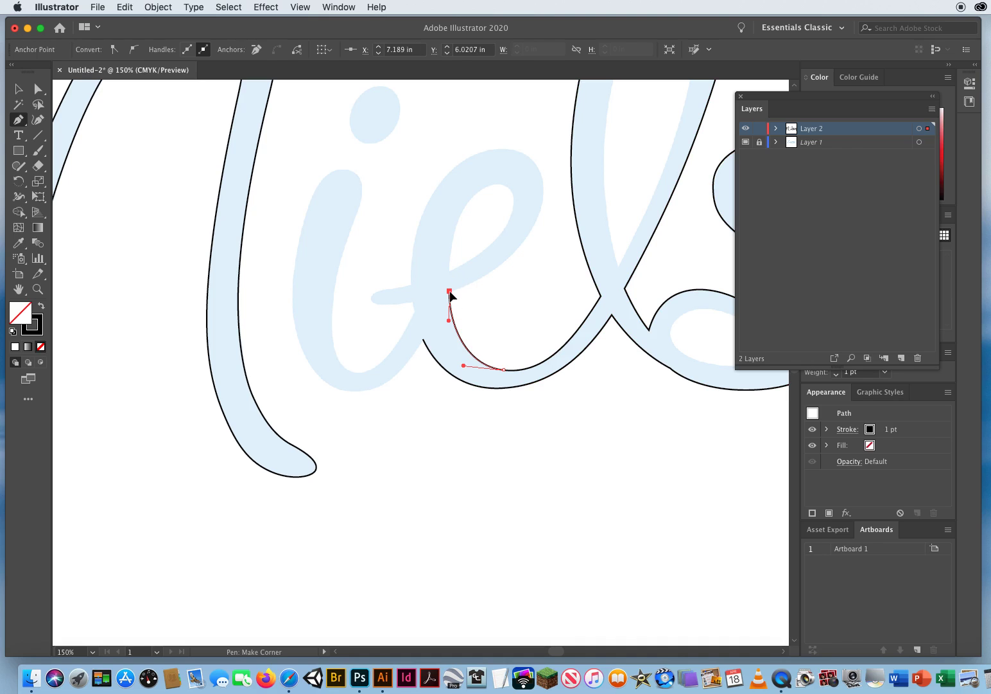
pyautogui.moveTo(464, 287); pyautogui.dragTo(468, 285)
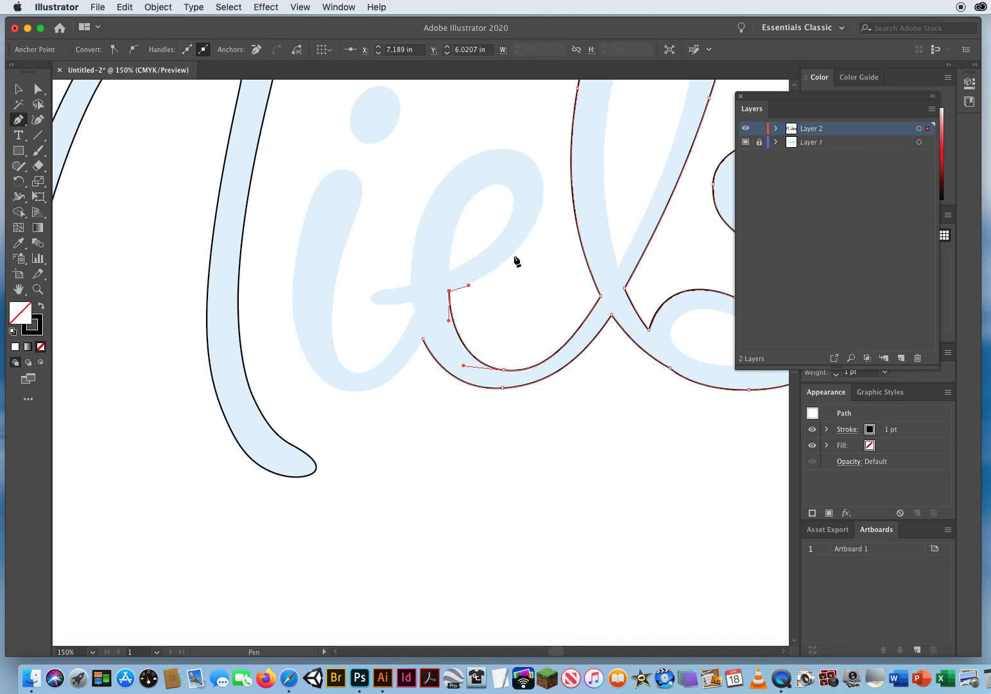
# Step: Trace the outside of the first e's bowl up, over the top and down its back to the small entry stroke
pyautogui.moveTo(523, 243); pyautogui.dragTo(546, 211)
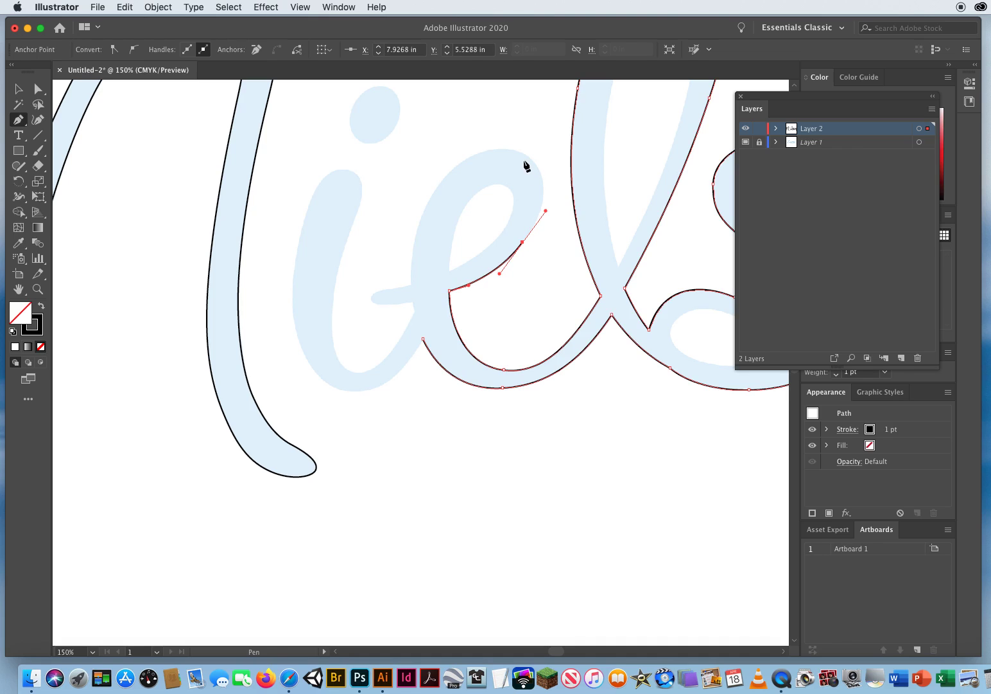
pyautogui.moveTo(526, 155); pyautogui.dragTo(498, 138)
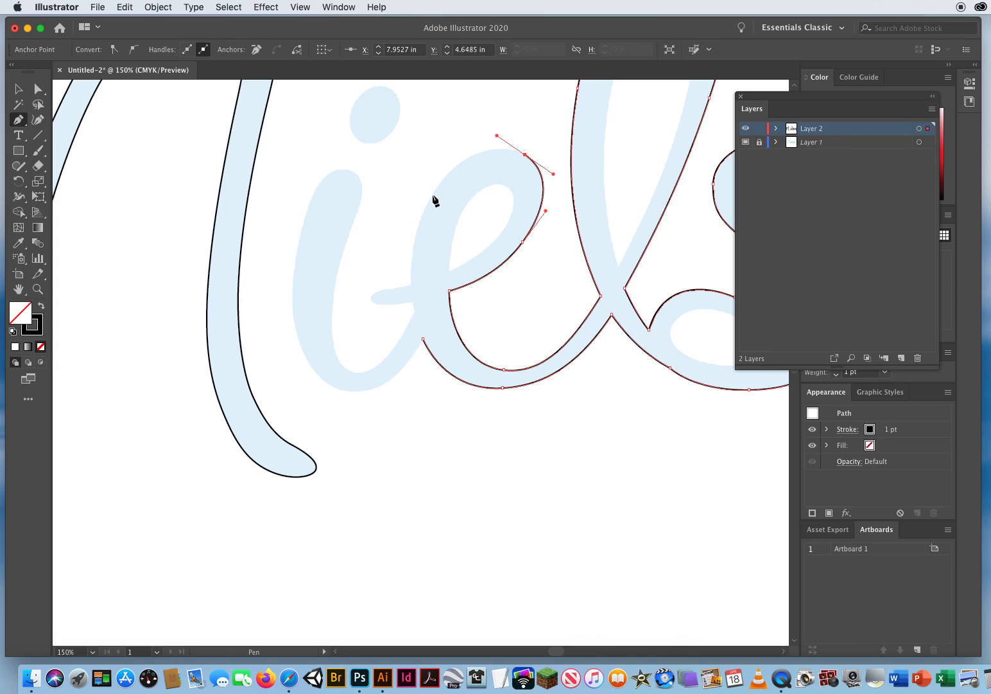
pyautogui.moveTo(434, 193); pyautogui.dragTo(412, 229)
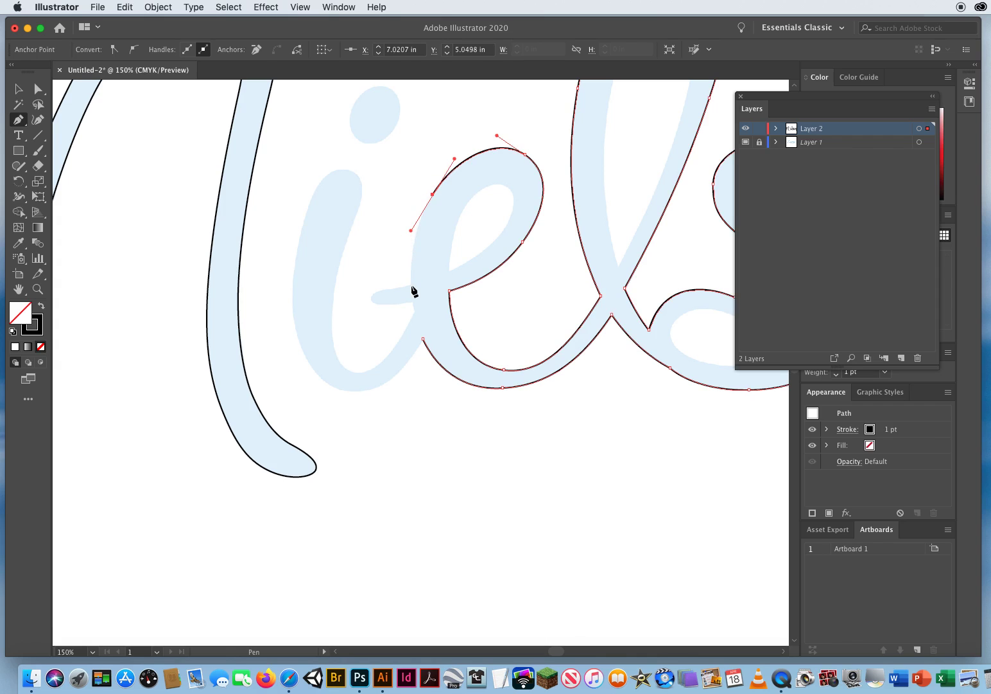
pyautogui.moveTo(412, 285); pyautogui.dragTo(411, 315)
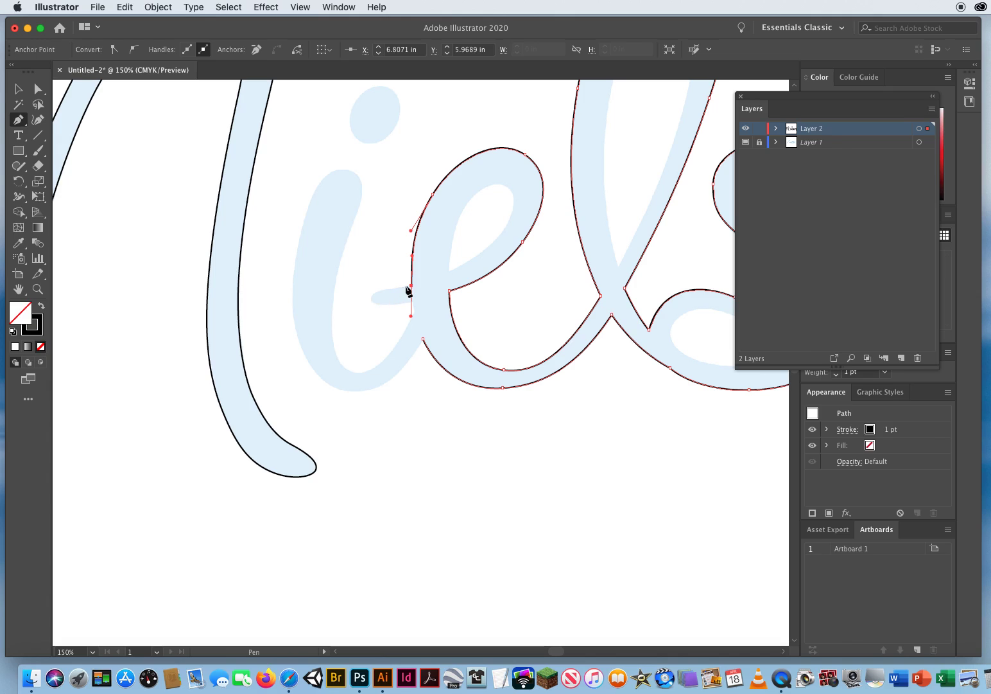
# Step: Make a corner at the first e's entry stroke, trace around its rounded tip and corner back down to the i–e joint
pyautogui.click(412, 285)
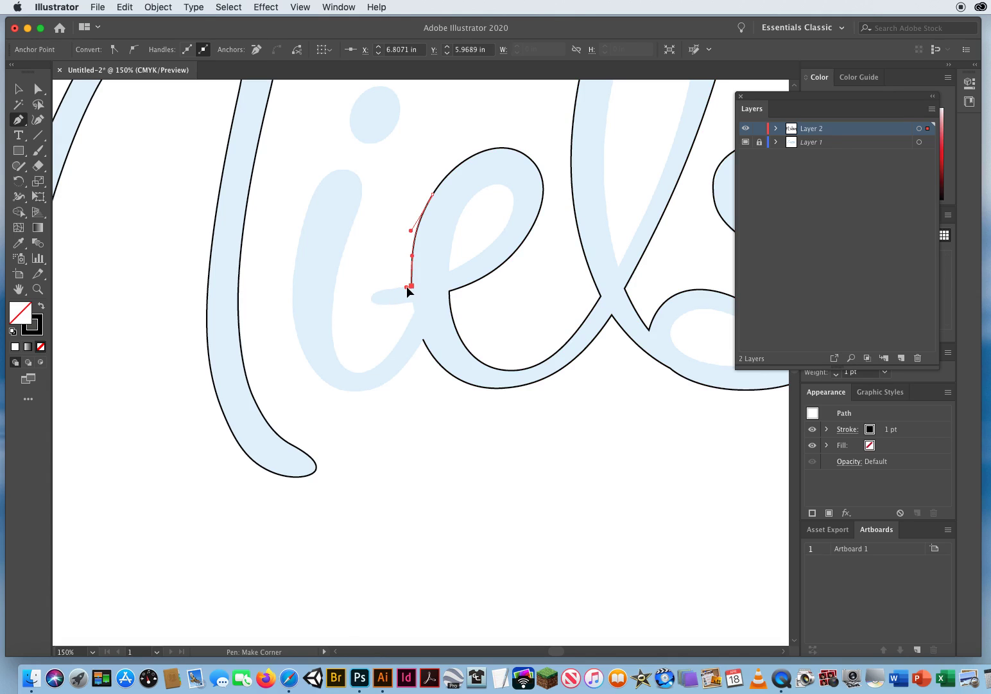
pyautogui.click(407, 290)
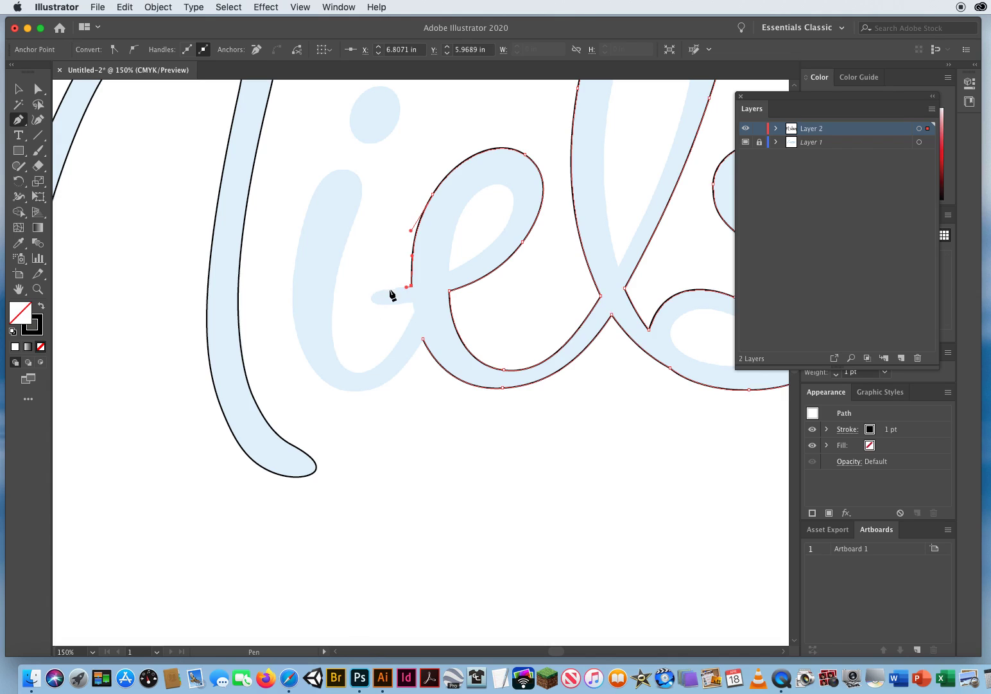
pyautogui.click(388, 289)
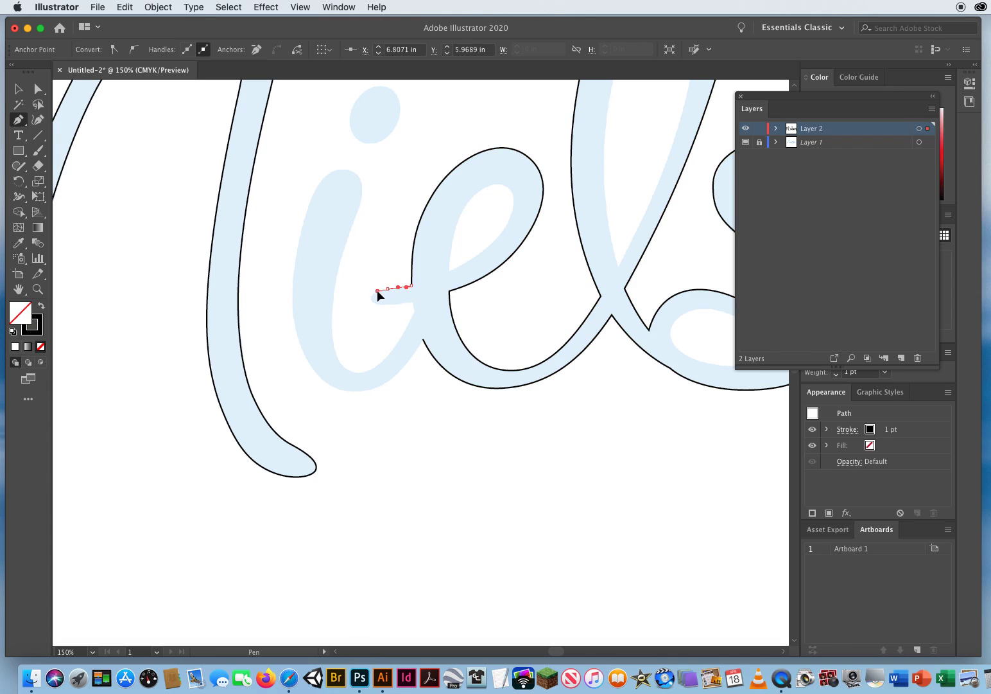
pyautogui.keyDown('super'); pyautogui.click(377, 289); pyautogui.keyUp('super')
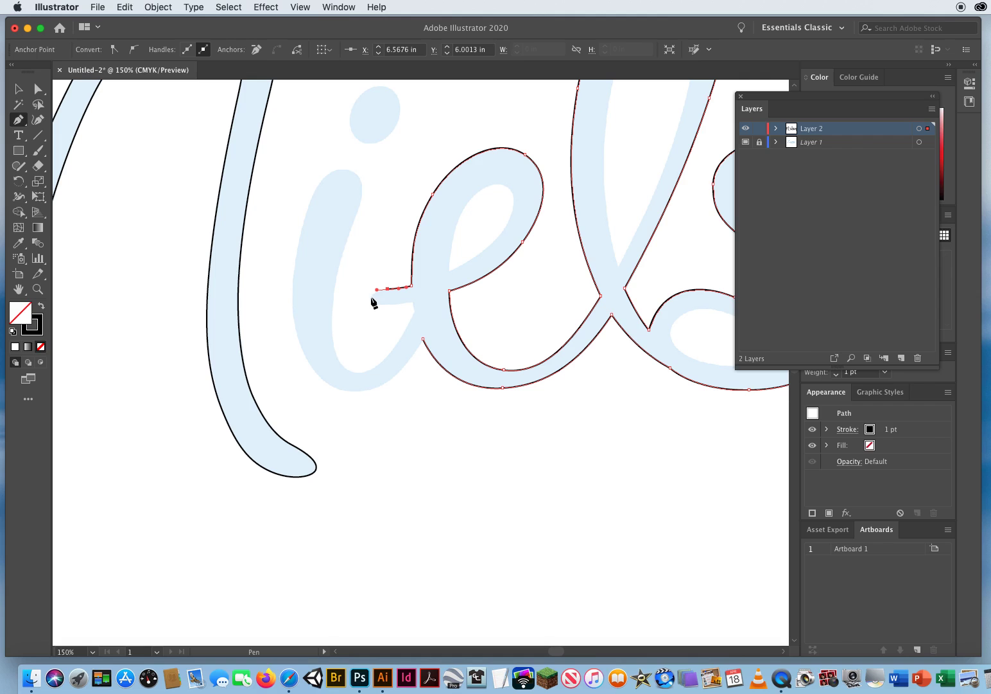
pyautogui.click(370, 301)
pyautogui.moveTo(388, 302); pyautogui.dragTo(397, 303)
pyautogui.click(412, 300)
pyautogui.moveTo(413, 300); pyautogui.dragTo(418, 316)
# Step: Trace the inside of the i's bottom curve, up its stem and around its rounded top
pyautogui.moveTo(415, 310)
pyautogui.mouseDown()
pyautogui.moveTo(396, 352)
pyautogui.moveTo(352, 373)
pyautogui.moveTo(330, 365)
pyautogui.mouseUp()
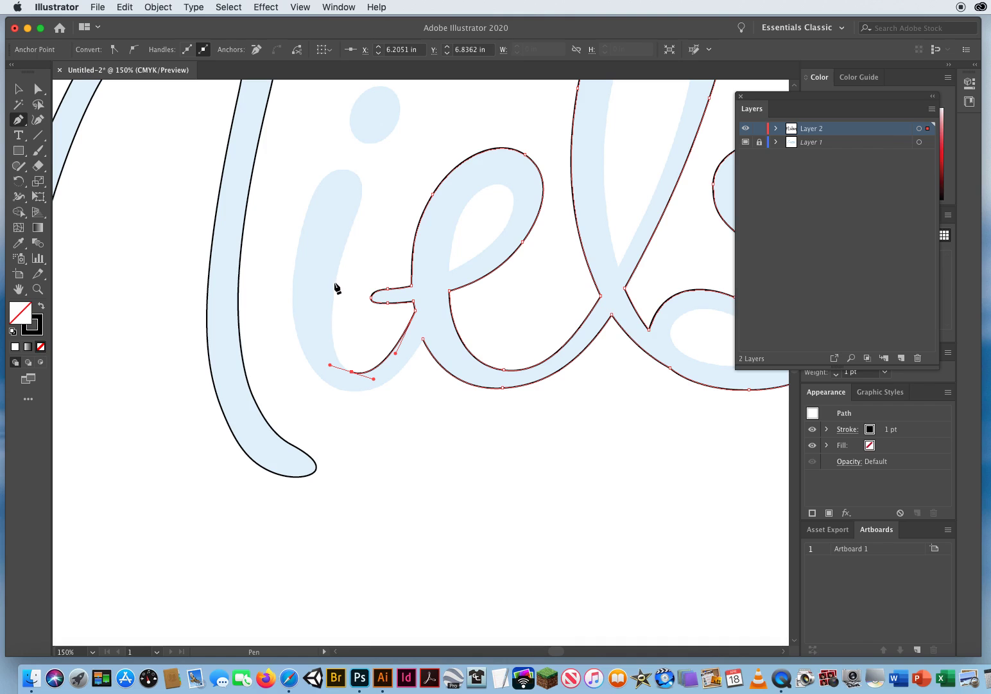
pyautogui.moveTo(336, 279); pyautogui.dragTo(344, 243)
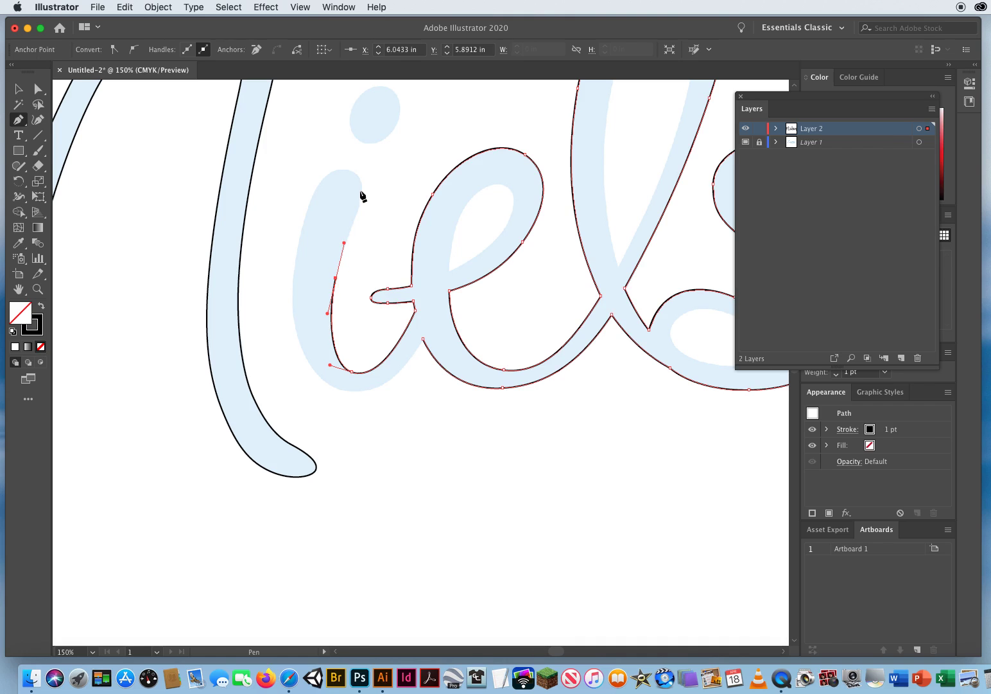
pyautogui.moveTo(363, 200)
pyautogui.mouseDown()
pyautogui.moveTo(337, 165)
pyautogui.moveTo(301, 219)
pyautogui.mouseUp()
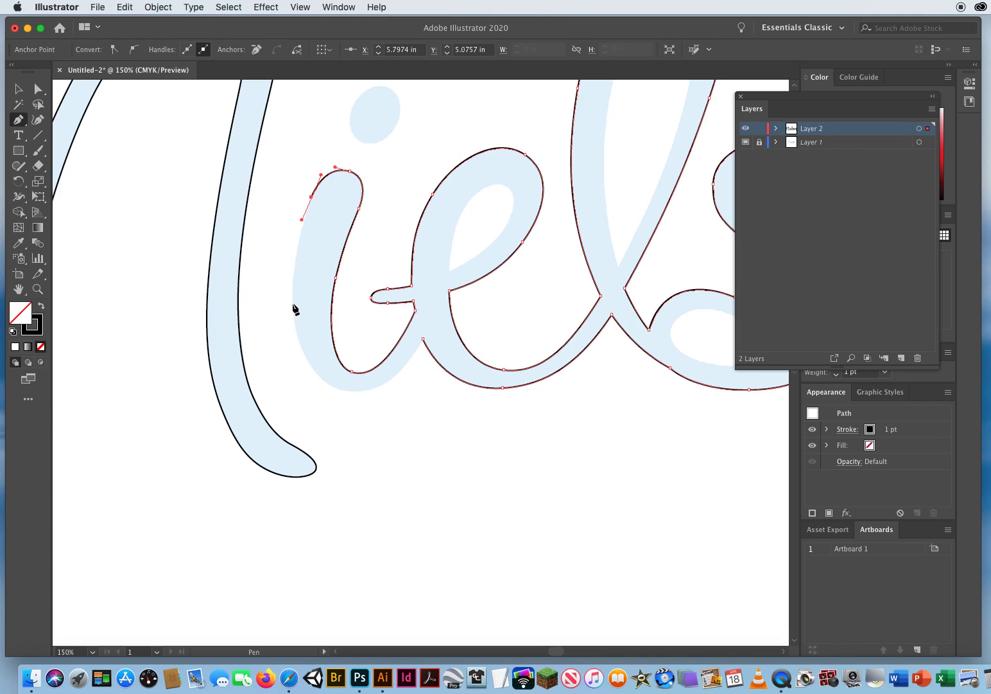
# Step: Trace the outside of the i down and around its base, close the outline at the i–e corner, and deselect it
pyautogui.moveTo(293, 308); pyautogui.dragTo(297, 351)
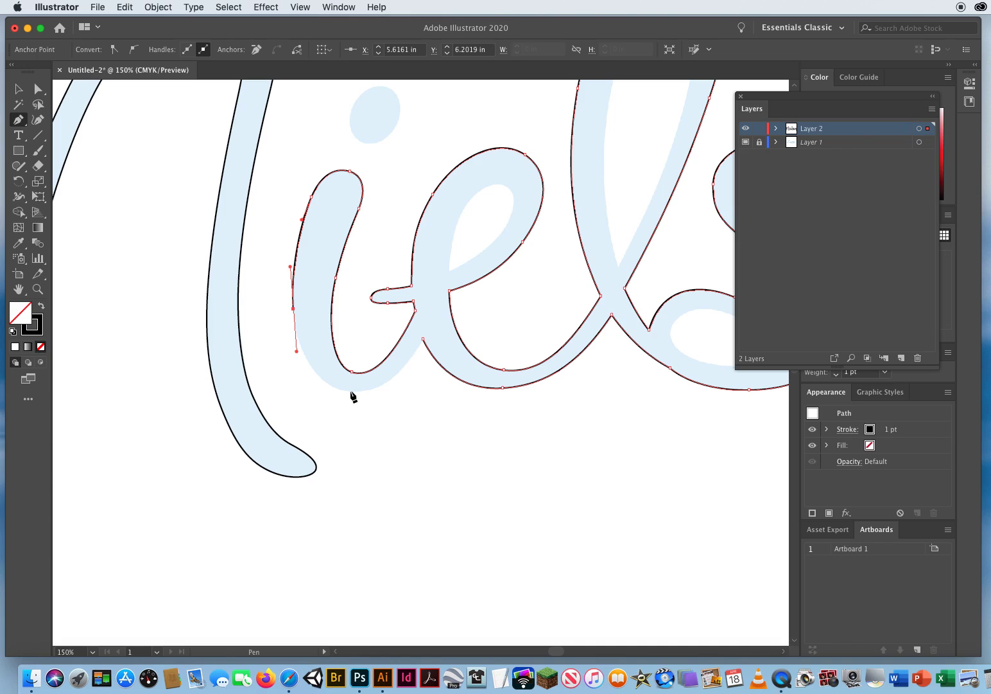
pyautogui.moveTo(351, 391); pyautogui.dragTo(387, 392)
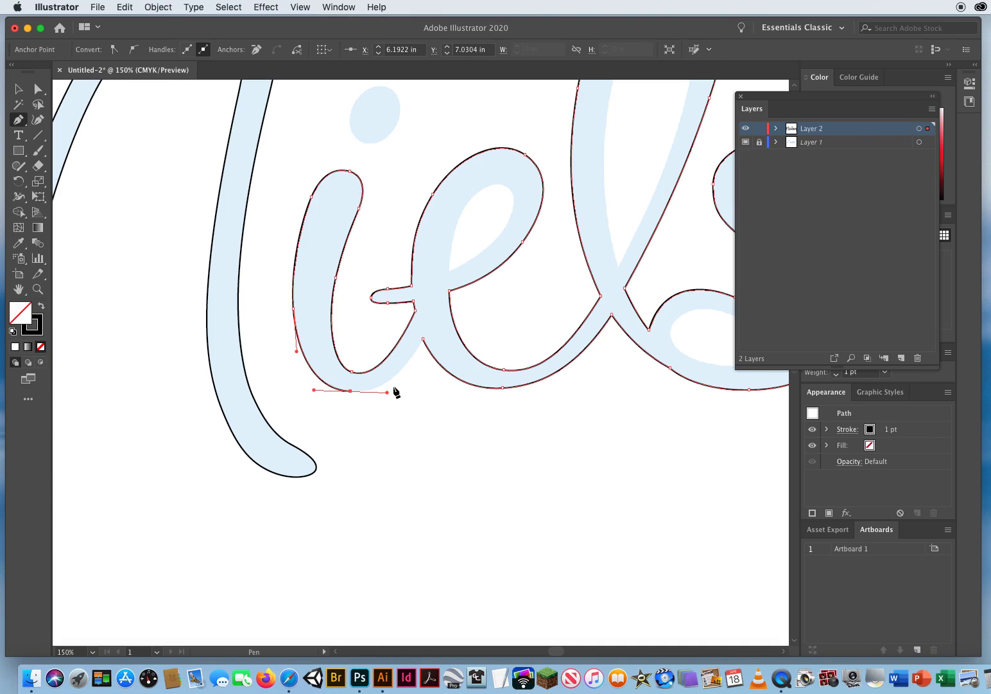
pyautogui.moveTo(422, 339); pyautogui.dragTo(445, 304)
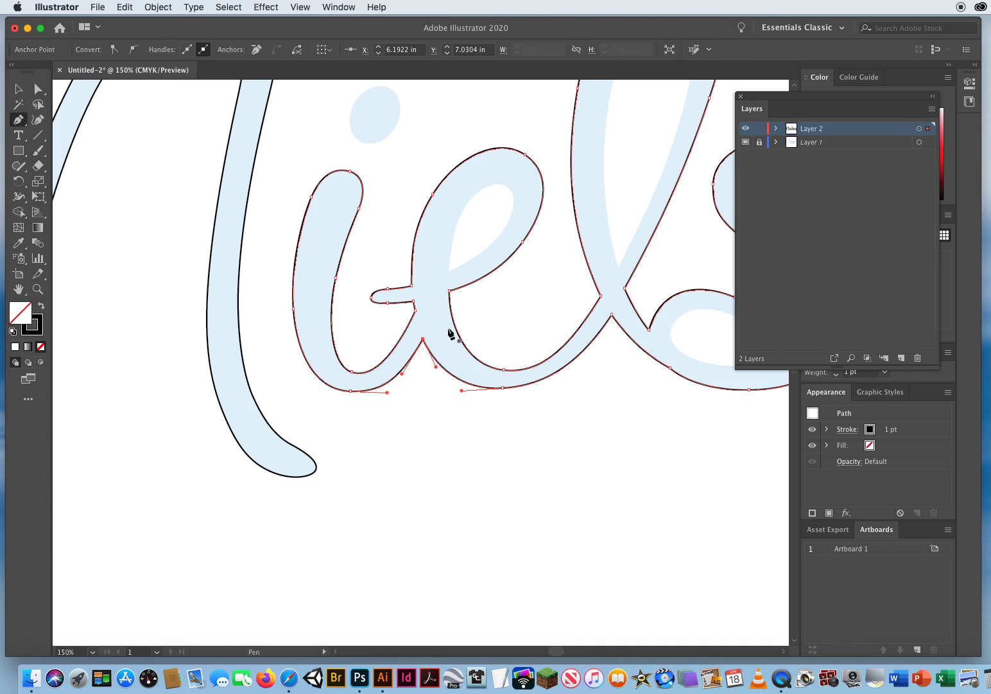
pyautogui.keyDown('super'); pyautogui.click(189, 257); pyautogui.keyUp('super')
# Step: Hide the template on Layer 1 to check the complete lettering outlines, and show it again
pyautogui.click(38, 289)
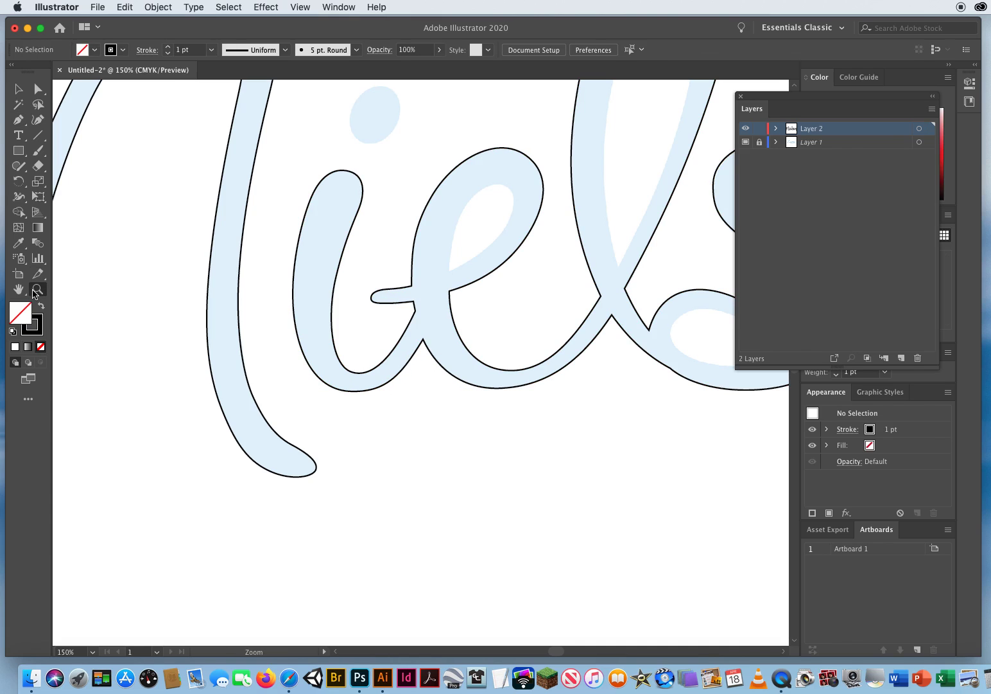
pyautogui.keyDown('alt'); pyautogui.click(377, 303); pyautogui.keyUp('alt')
pyautogui.keyDown('alt'); pyautogui.click(378, 304); pyautogui.keyUp('alt')
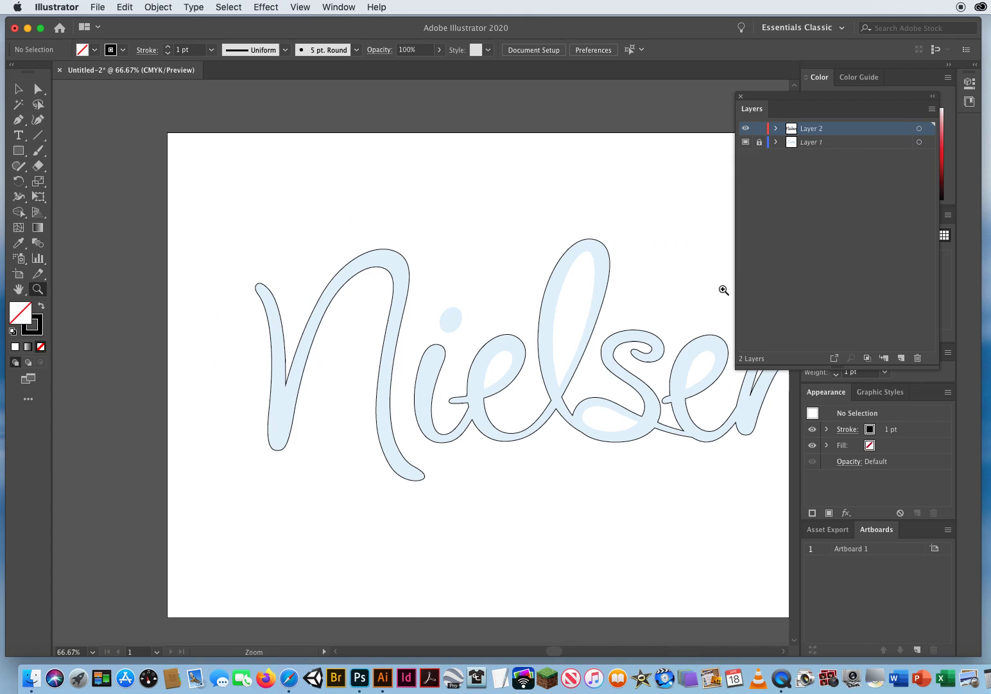
pyautogui.click(745, 142)
pyautogui.hscroll(5, 449, 308)
pyautogui.scroll(-2, 450, 308)
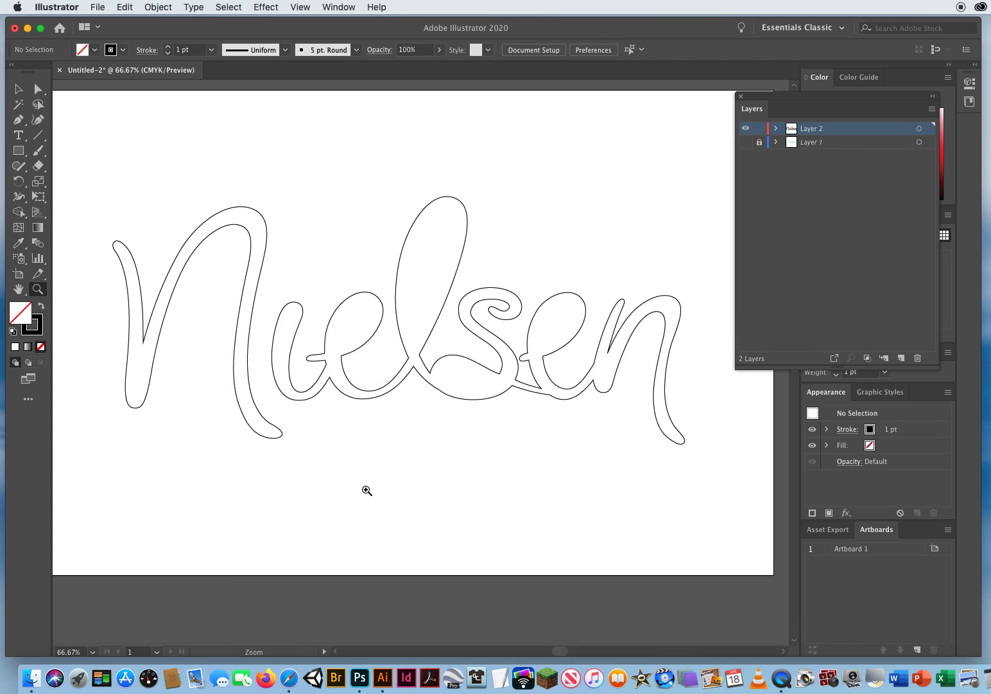
pyautogui.click(745, 142)
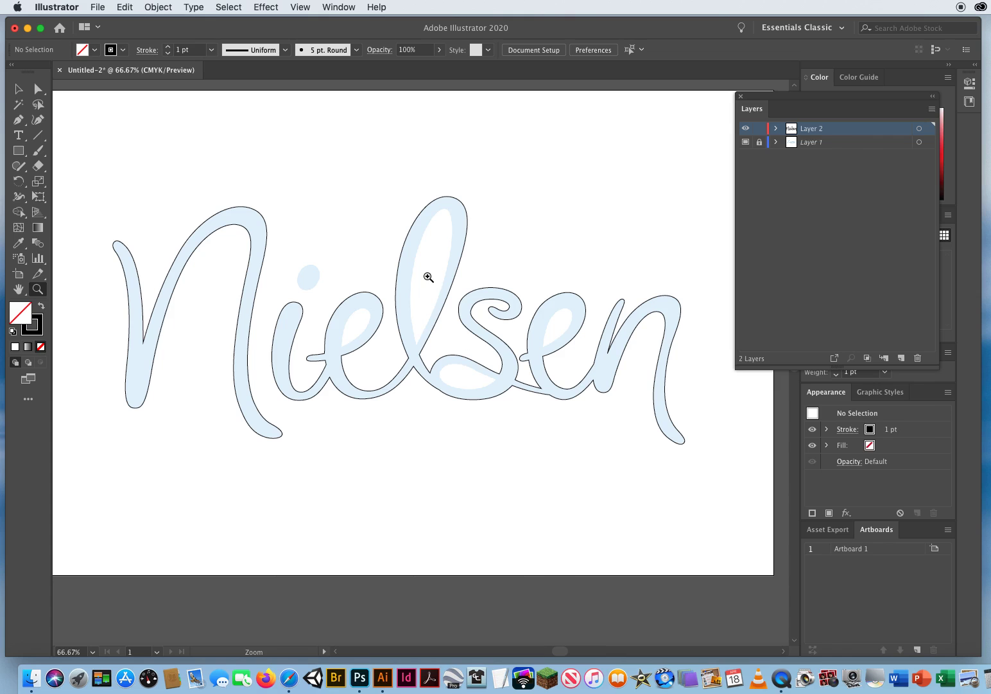
# Step: Trace the teardrop counter inside the first e as a closed path with a corner at its lower tip
pyautogui.click(415, 319)
pyautogui.click(367, 379)
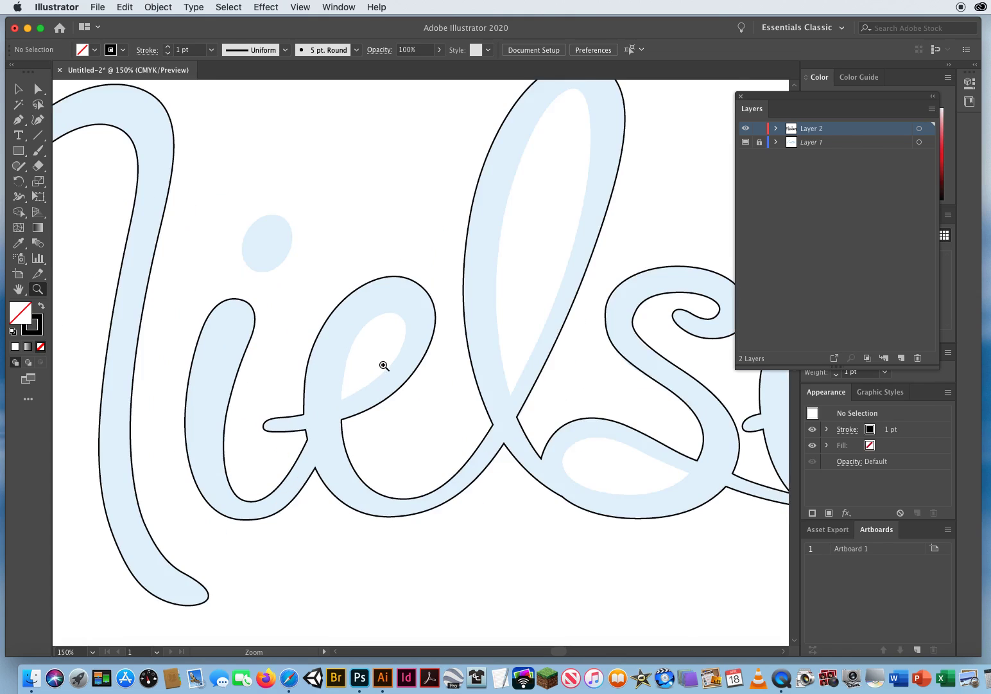
pyautogui.click(385, 370)
pyautogui.click(19, 120)
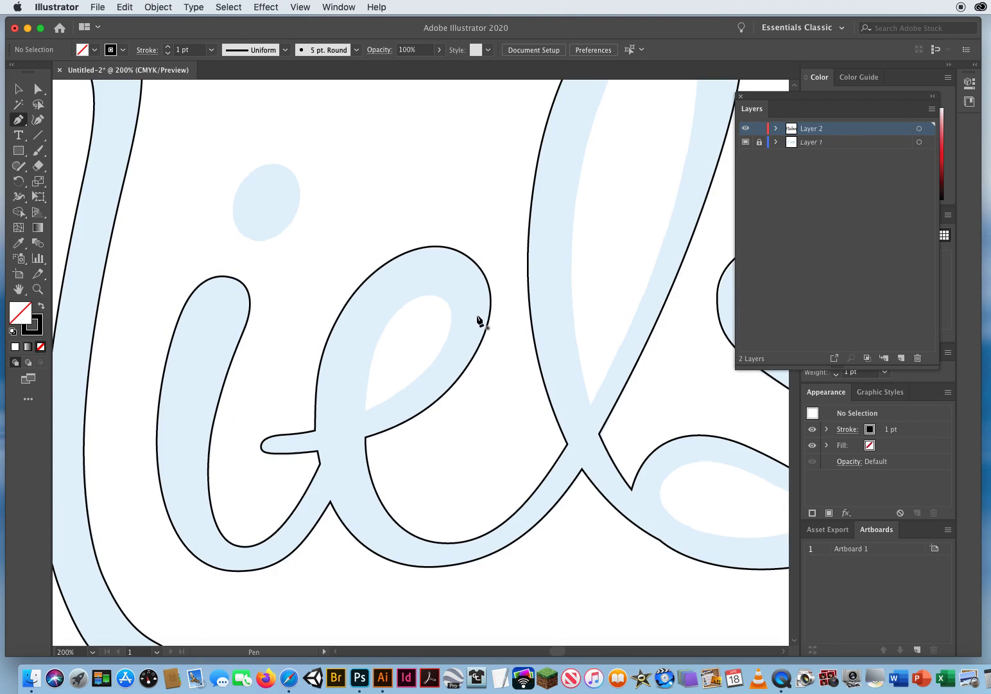
pyautogui.scroll(-3, 480, 322)
pyautogui.hscroll(4, 480, 321)
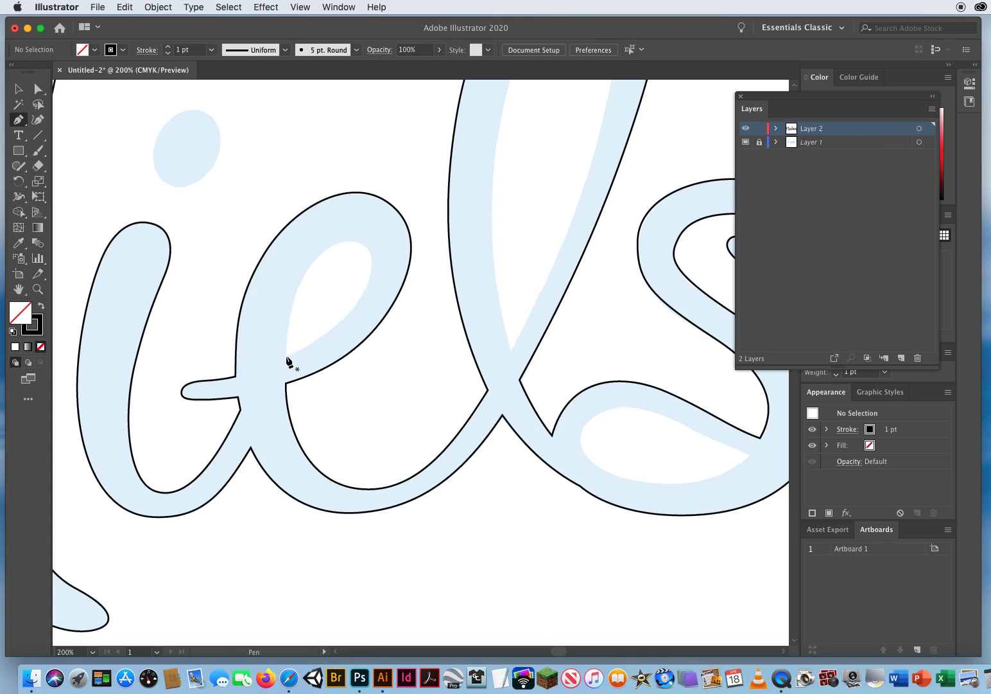
pyautogui.moveTo(287, 357); pyautogui.dragTo(370, 316)
pyautogui.moveTo(363, 244); pyautogui.dragTo(341, 226)
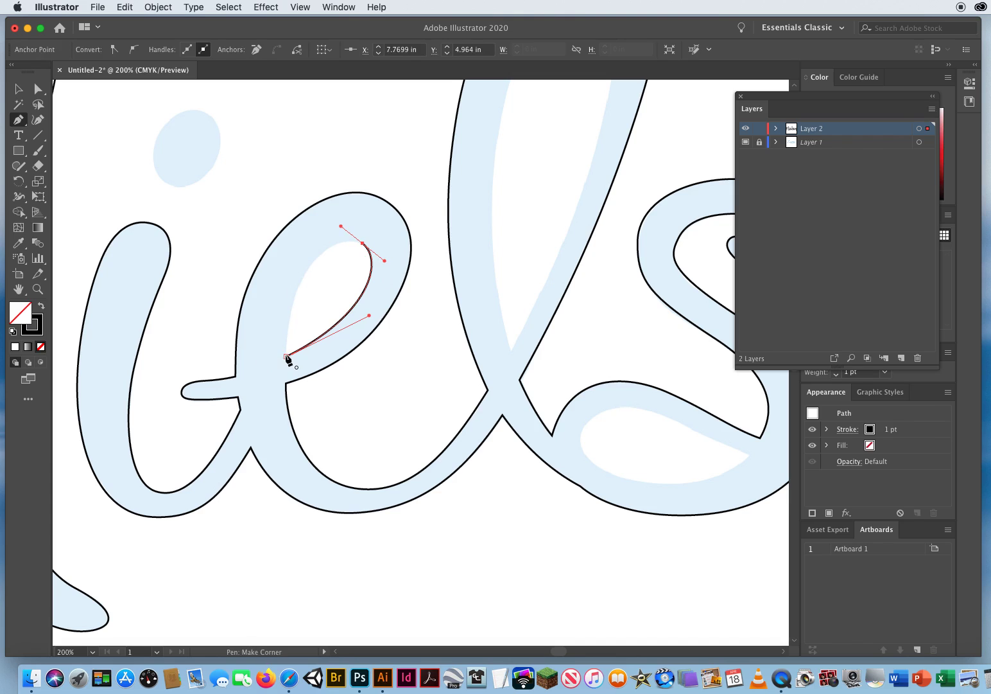
pyautogui.moveTo(287, 357); pyautogui.dragTo(289, 447)
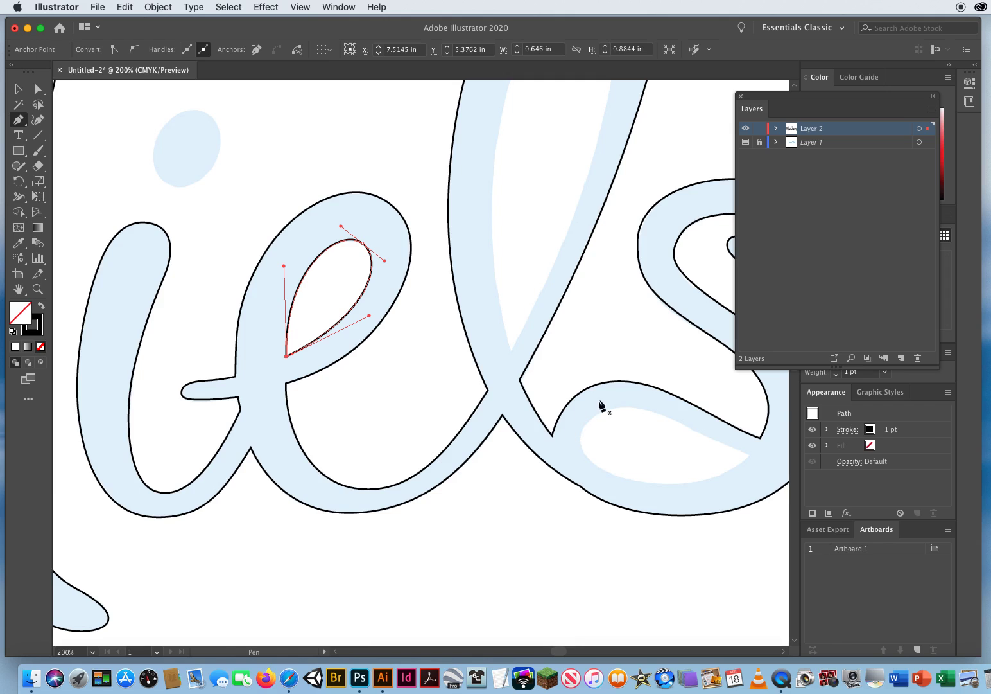
# Step: Trace the long counter inside the l's loop as a closed path with a corner at its lower tip
pyautogui.moveTo(617, 378); pyautogui.dragTo(377, 545)
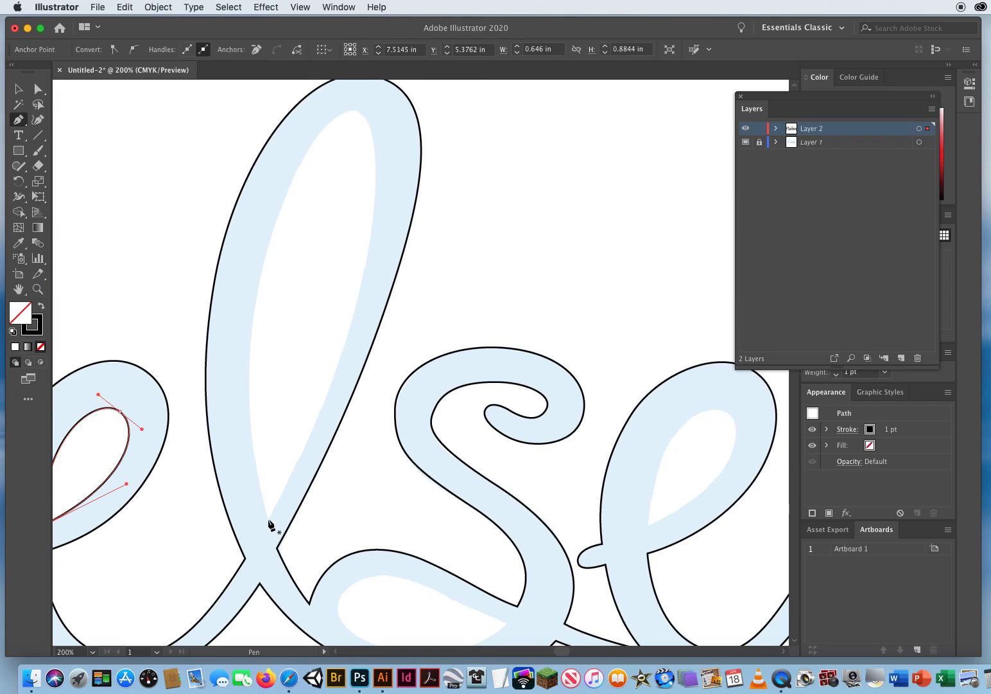
pyautogui.moveTo(269, 520); pyautogui.dragTo(309, 442)
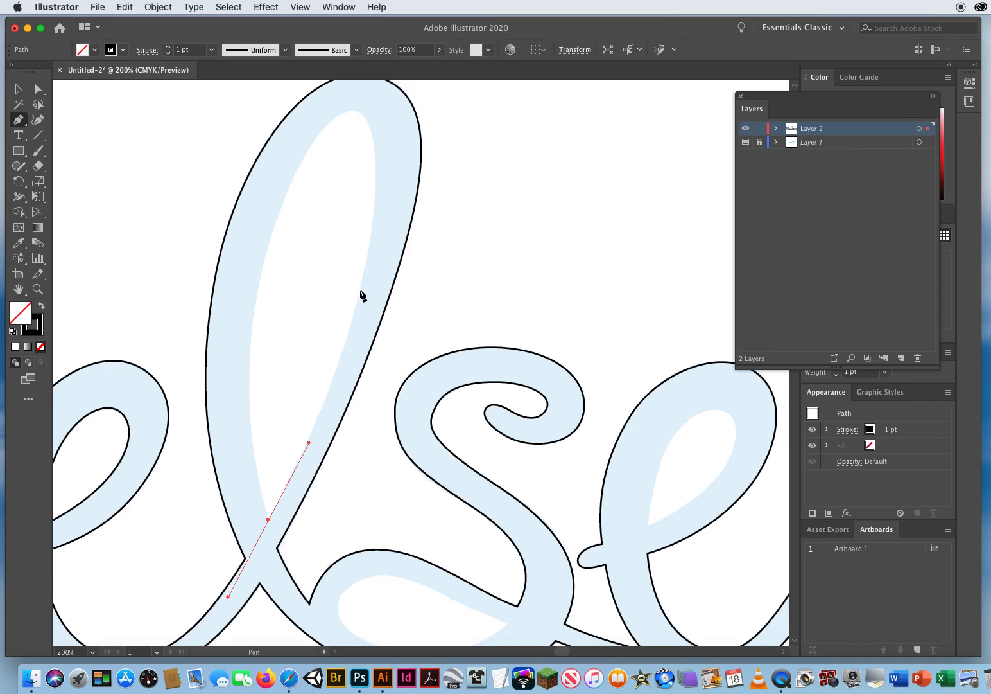
pyautogui.moveTo(361, 289); pyautogui.dragTo(383, 200)
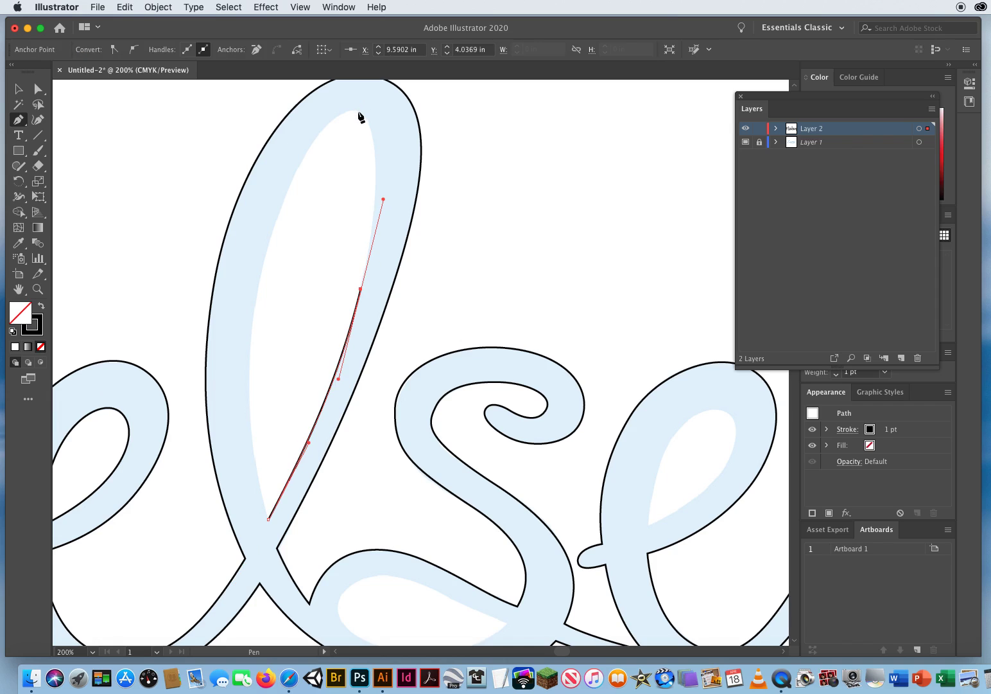
pyautogui.moveTo(358, 113); pyautogui.dragTo(336, 107)
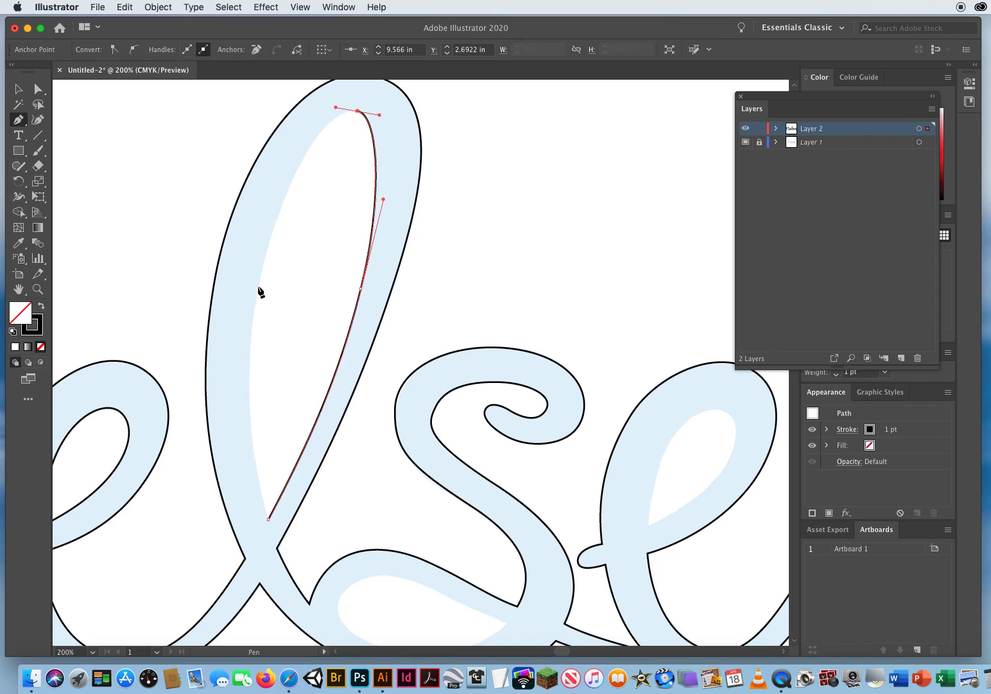
pyautogui.moveTo(258, 286); pyautogui.dragTo(229, 415)
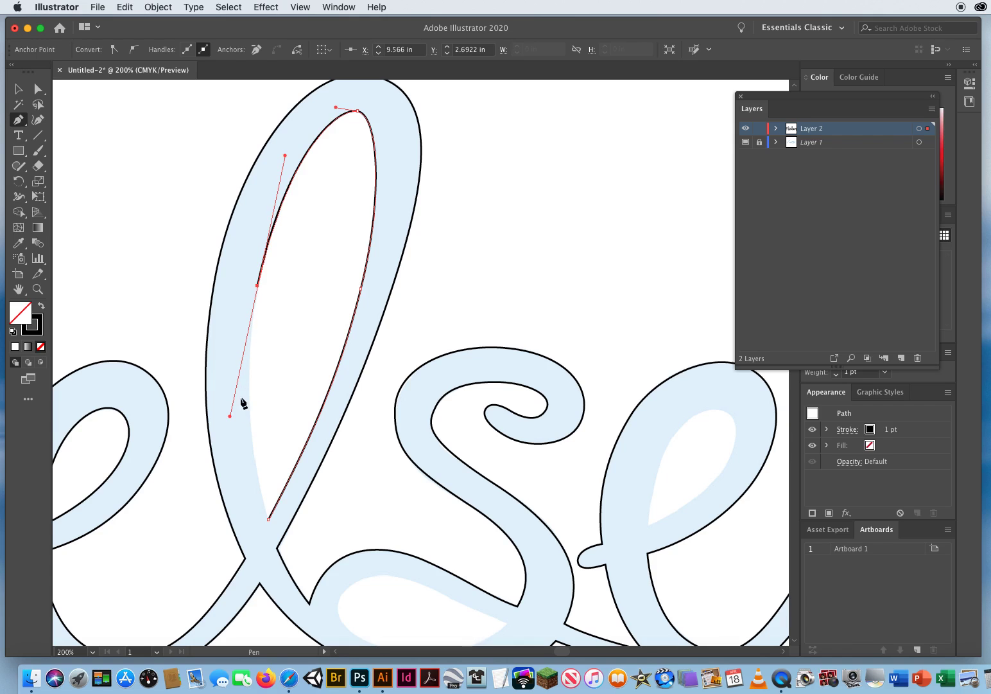
pyautogui.click(268, 520)
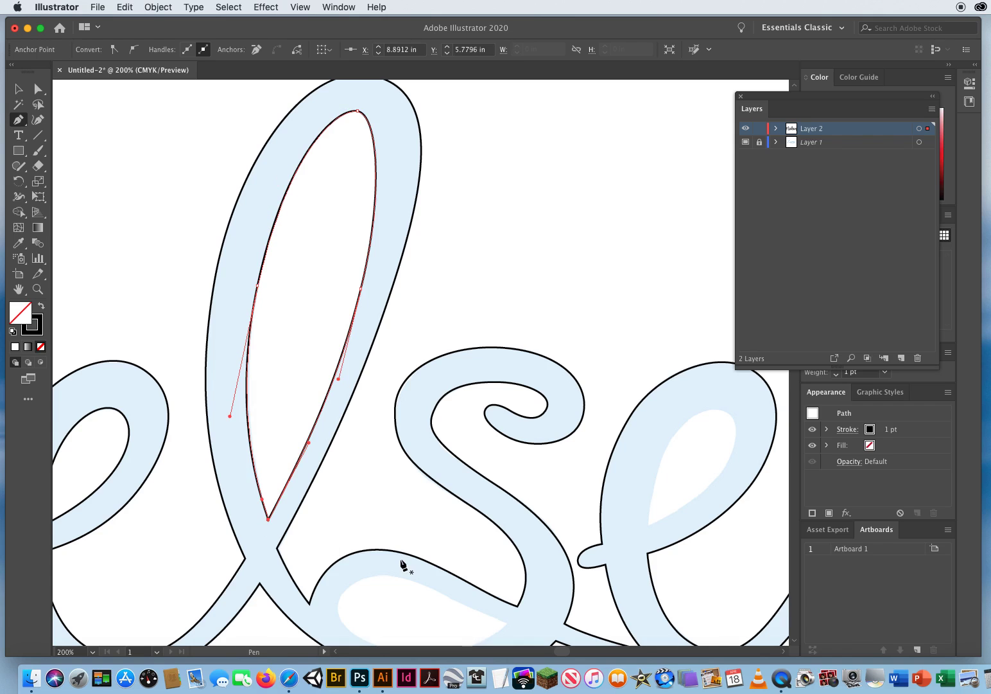
# Step: Trace the counter inside the s's lower loop as a closed path with a corner at its pointed tip, and deselect it
pyautogui.scroll(-5, 403, 563)
pyautogui.hscroll(3, 403, 564)
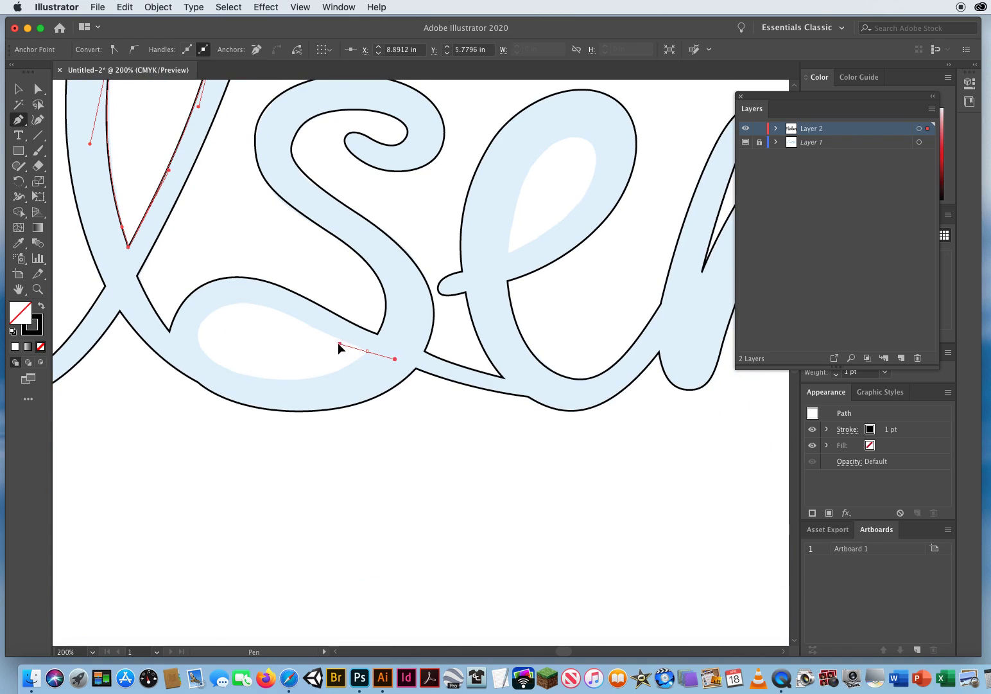
pyautogui.moveTo(333, 340); pyautogui.dragTo(333, 340)
pyautogui.moveTo(268, 307); pyautogui.dragTo(227, 295)
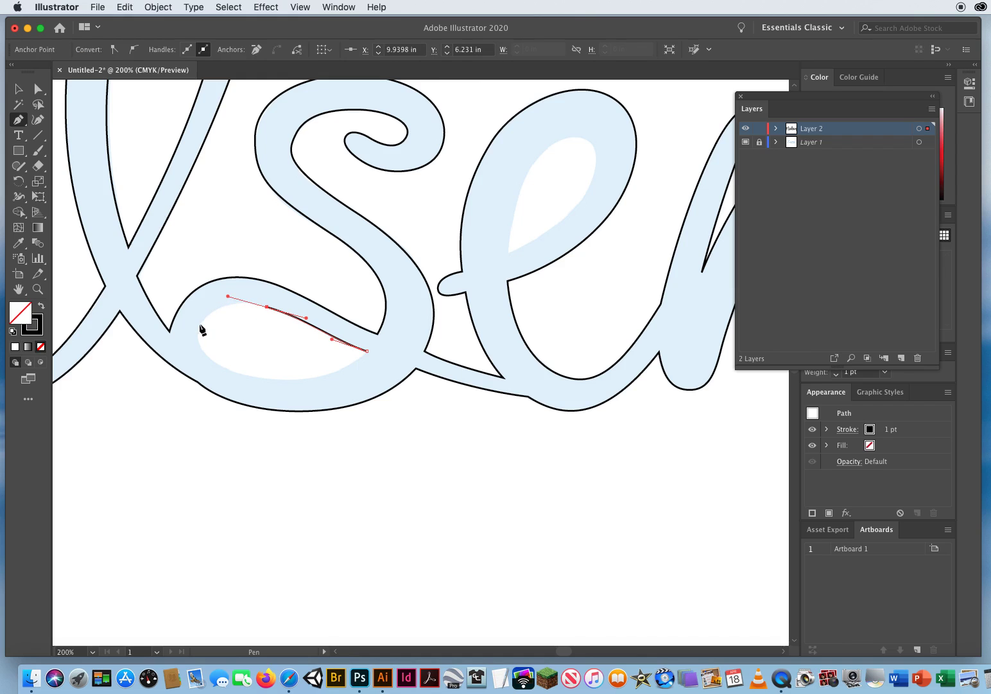
pyautogui.moveTo(197, 332); pyautogui.dragTo(195, 352)
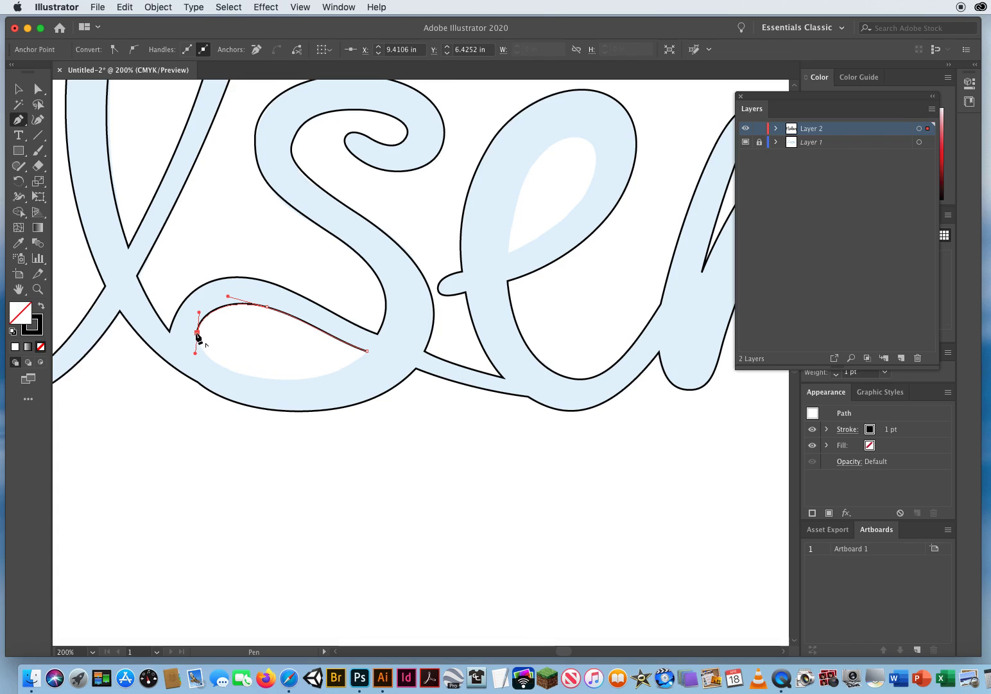
pyautogui.press('super+z')
pyautogui.press('super+shift+z')
pyautogui.moveTo(266, 378); pyautogui.dragTo(317, 384)
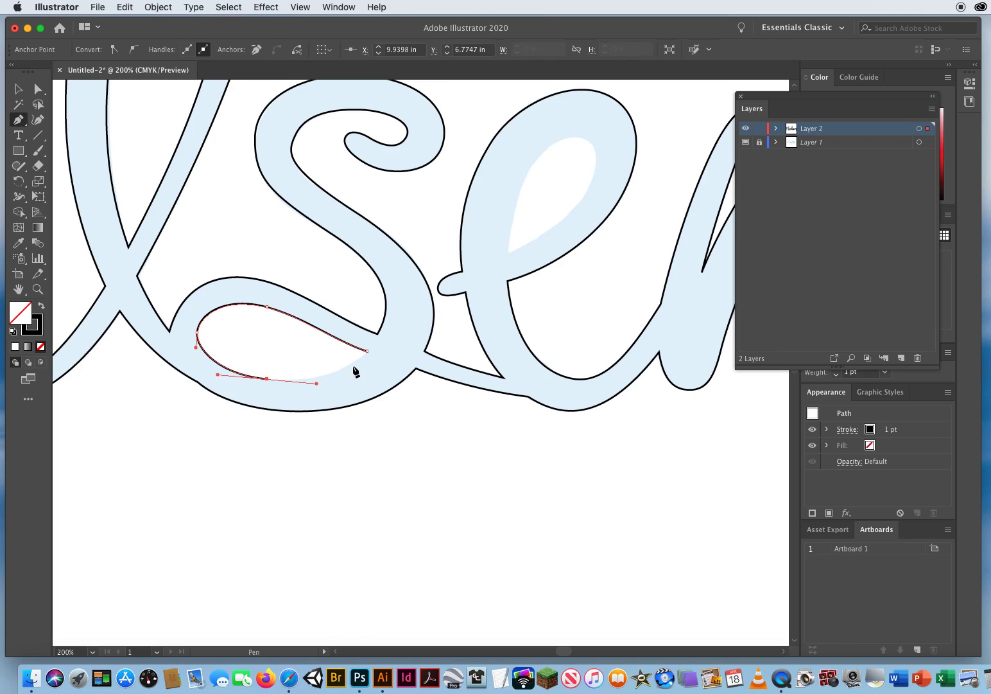
pyautogui.click(368, 350)
pyautogui.moveTo(367, 350); pyautogui.dragTo(388, 331)
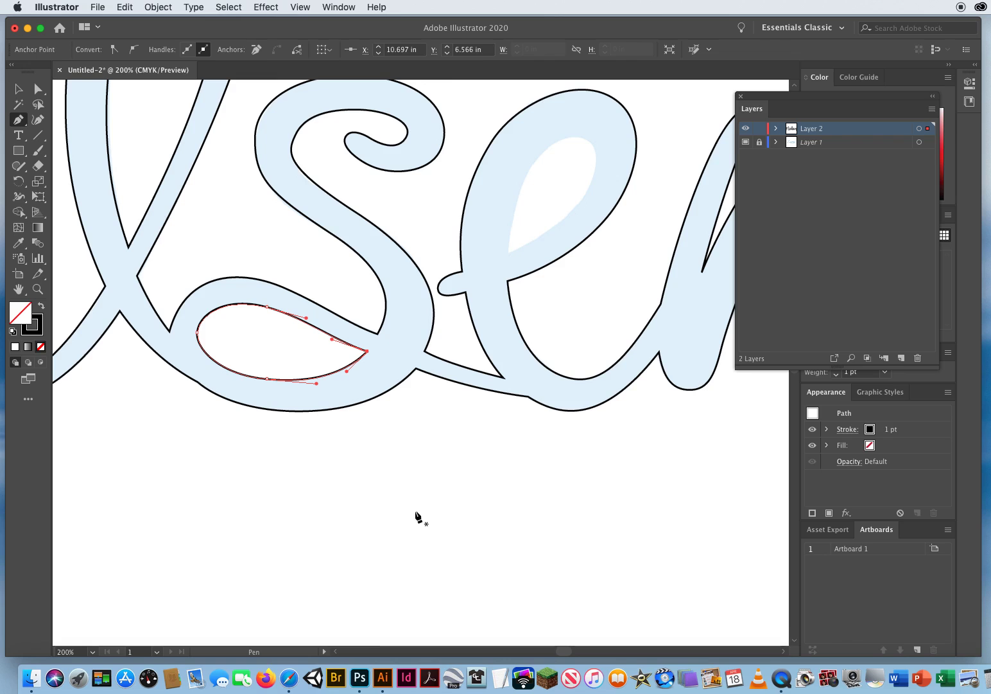
pyautogui.press('super')
pyautogui.keyDown('super'); pyautogui.click(434, 216); pyautogui.keyUp('super')
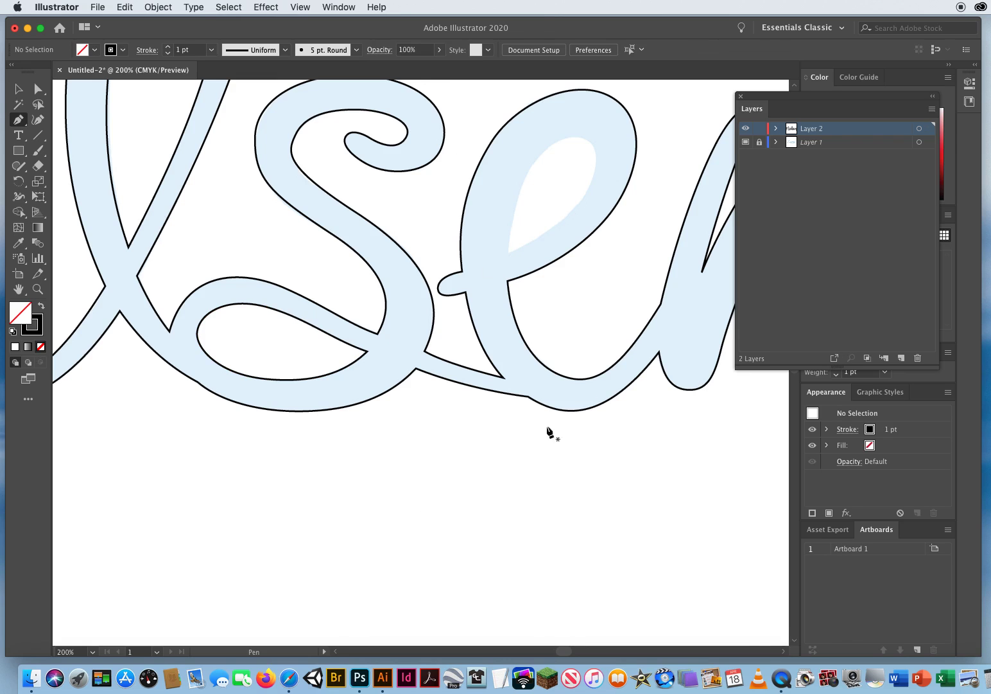
# Step: Trace the teardrop counter inside the second e as a closed path with a corner at its lower tip
pyautogui.press('space')
pyautogui.moveTo(549, 432); pyautogui.dragTo(373, 395)
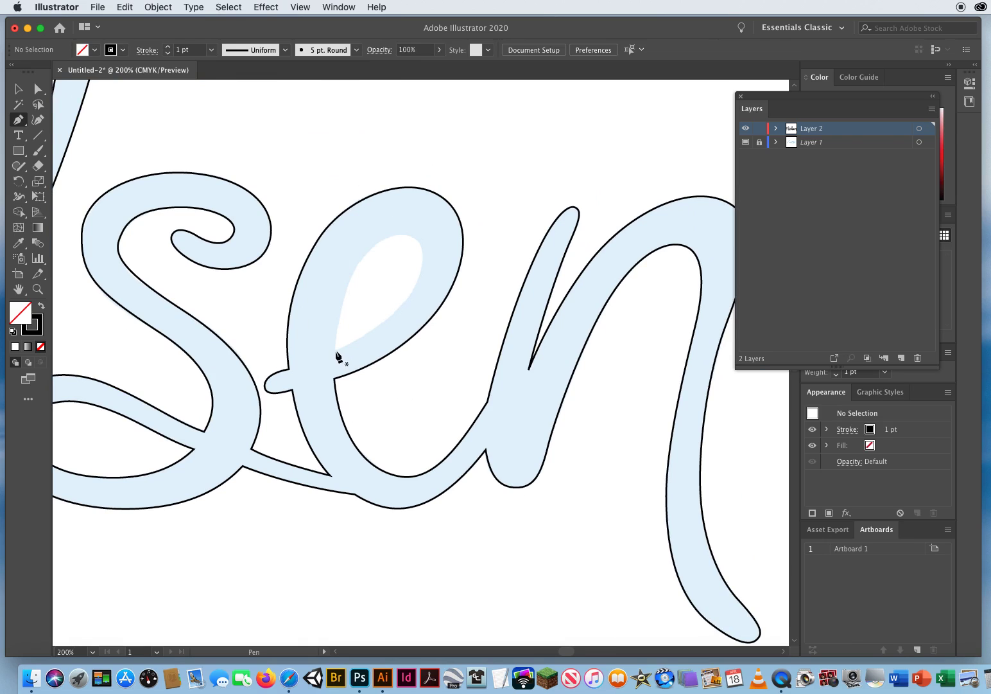
pyautogui.moveTo(369, 332); pyautogui.dragTo(417, 309)
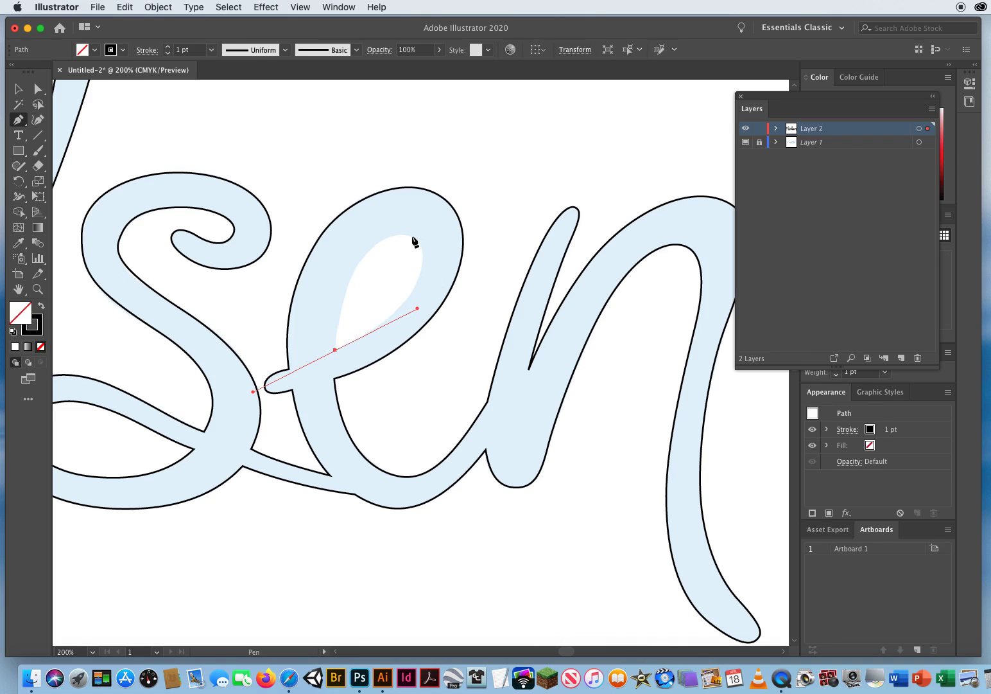
pyautogui.moveTo(412, 235); pyautogui.dragTo(380, 217)
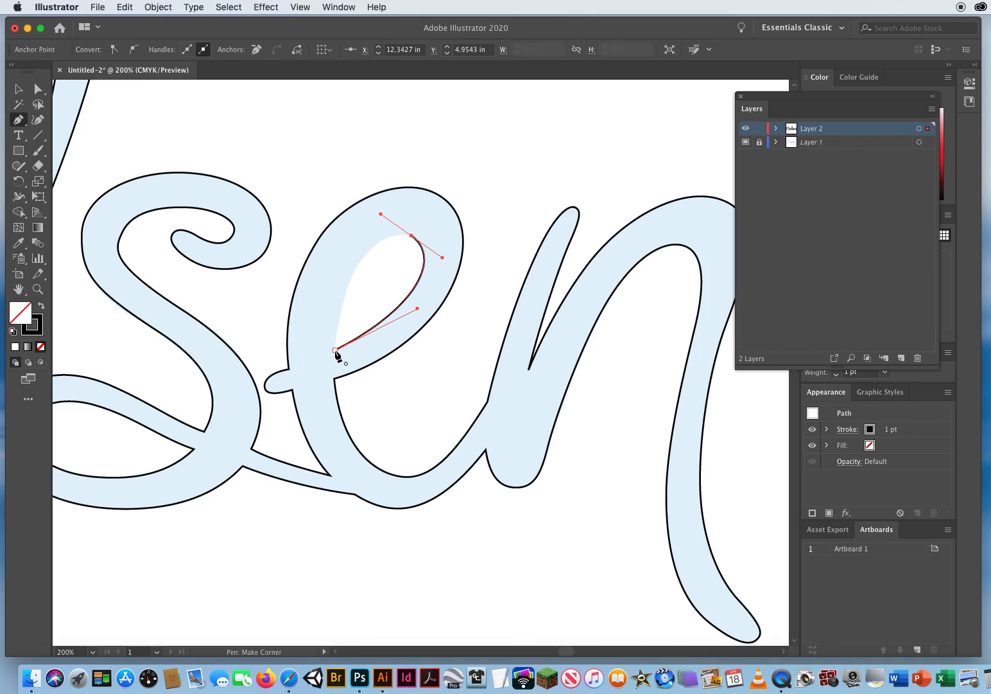
pyautogui.moveTo(335, 350); pyautogui.dragTo(334, 420)
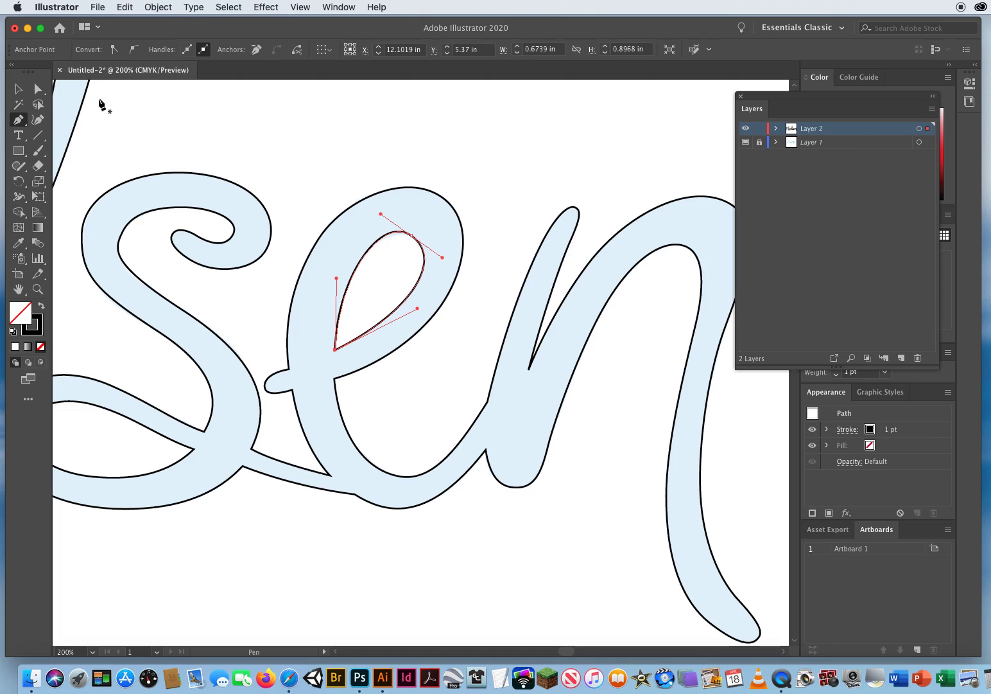
# Step: Adjust the direction handles of the second e's counter to fit the template, and deselect the path
pyautogui.press('a')
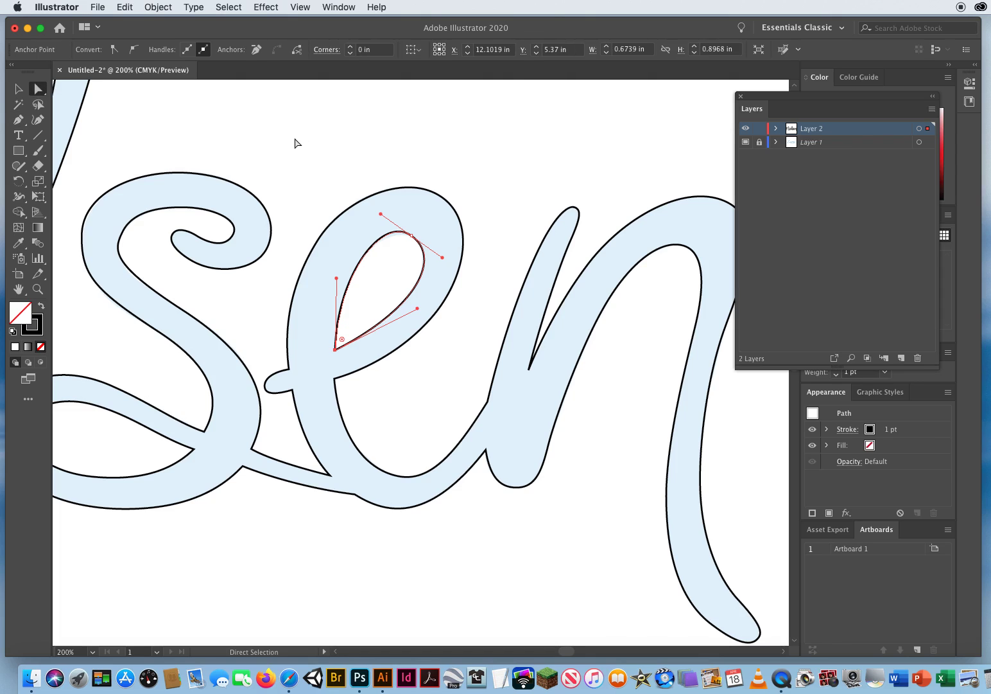
pyautogui.moveTo(381, 215); pyautogui.dragTo(385, 221)
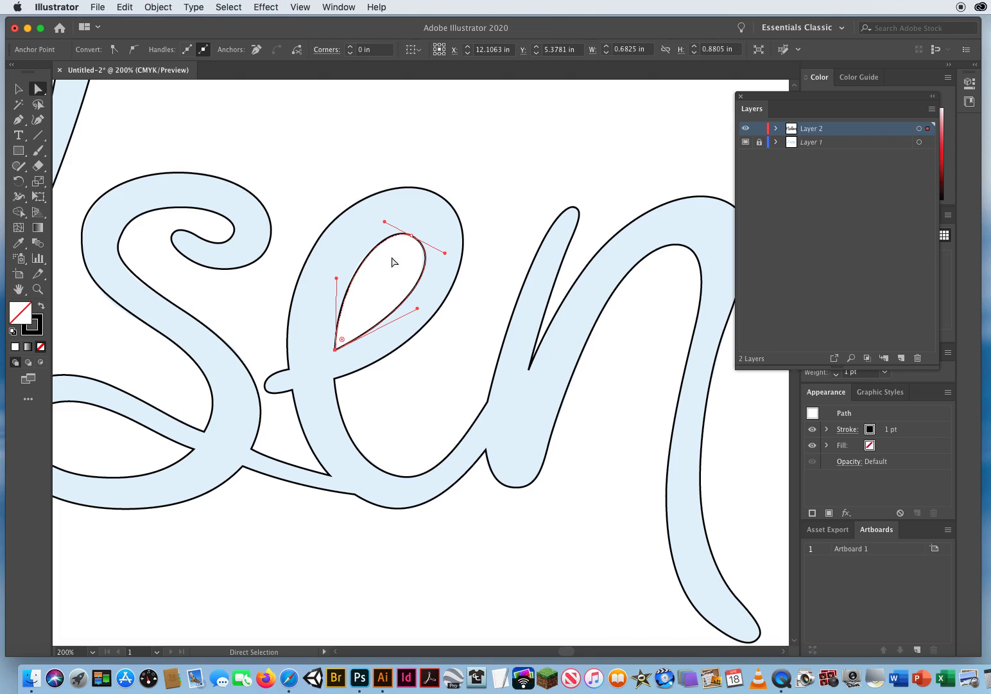
pyautogui.moveTo(338, 281); pyautogui.dragTo(337, 278)
pyautogui.click(492, 213)
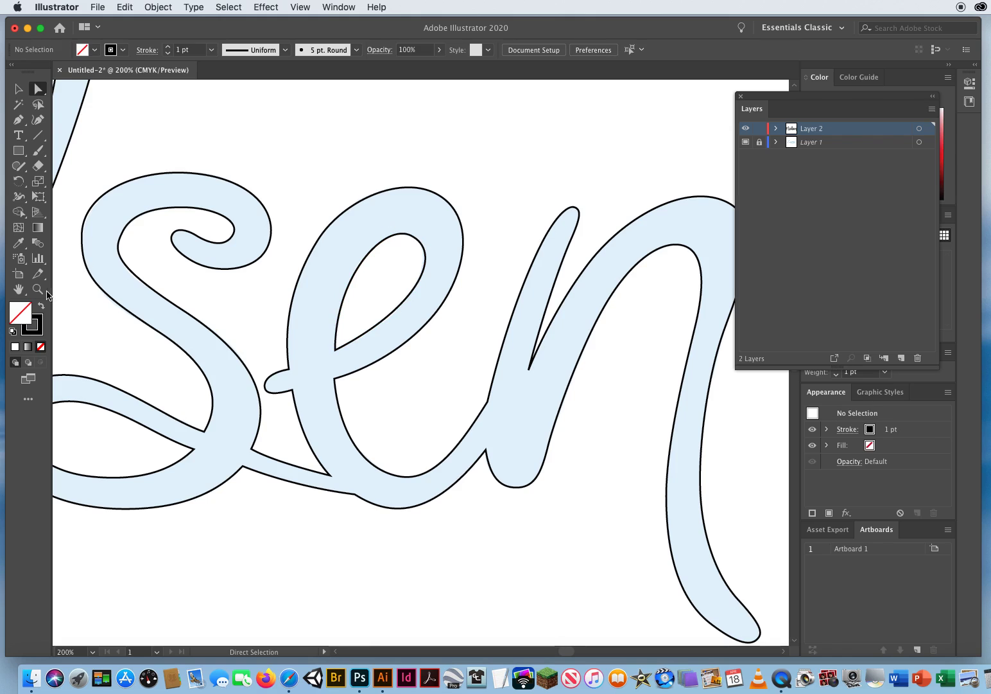
# Step: Draw an ellipse about 0.48 by 0.66 in from the center of the i's dot with the Ellipse tool
pyautogui.press('z')
pyautogui.keyDown('alt'); pyautogui.click(405, 372); pyautogui.keyUp('alt')
pyautogui.keyDown('alt'); pyautogui.click(403, 372); pyautogui.keyUp('alt')
pyautogui.keyDown('alt'); pyautogui.click(401, 372); pyautogui.keyUp('alt')
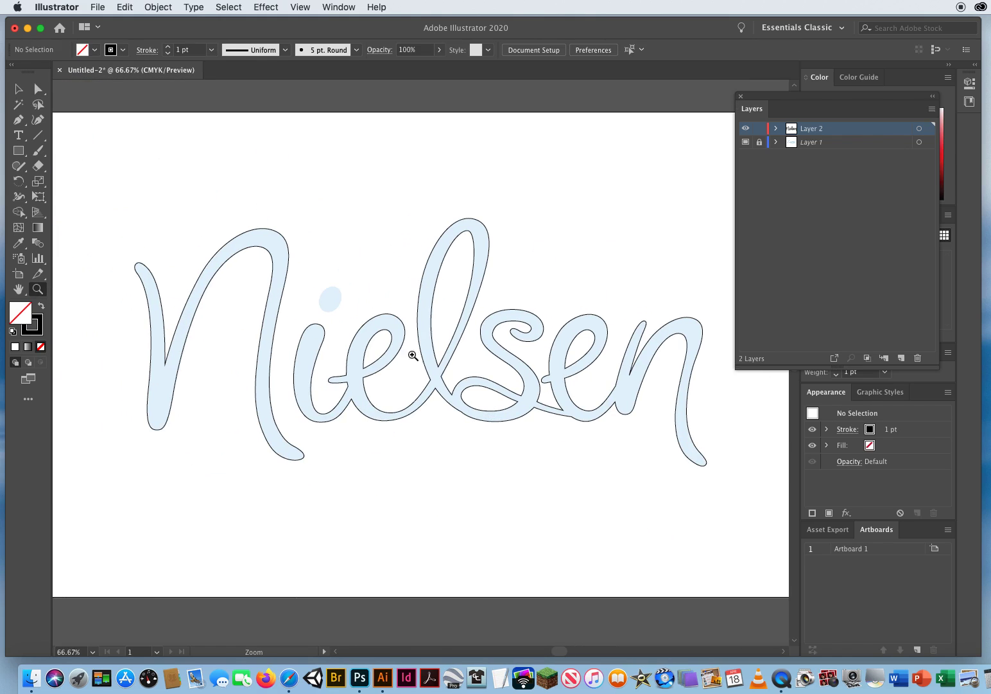
pyautogui.click(369, 312)
pyautogui.click(387, 361)
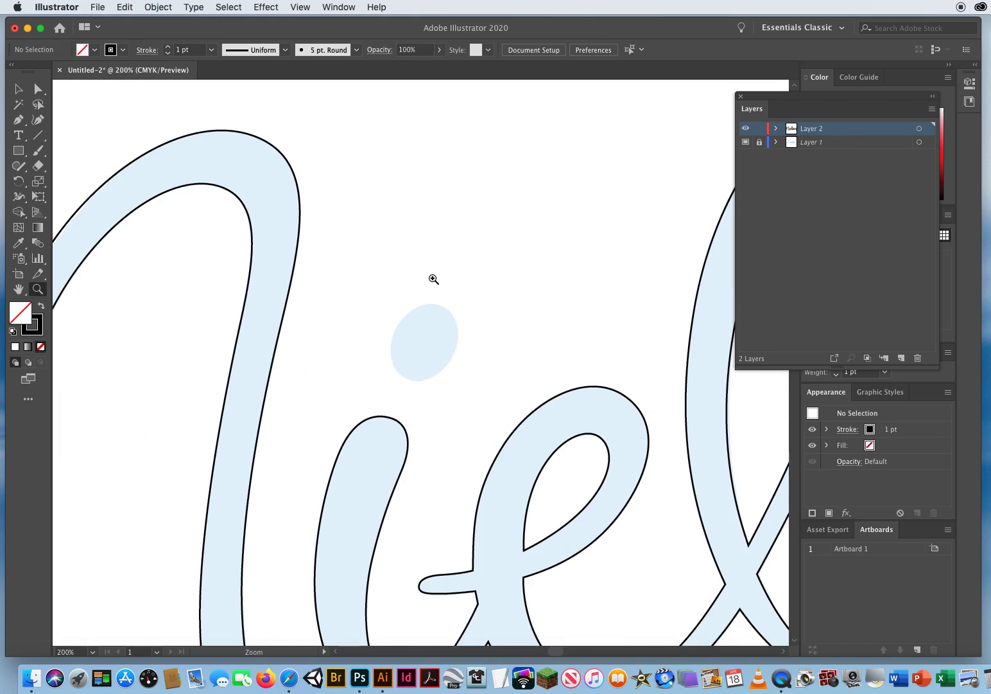
pyautogui.click(19, 155)
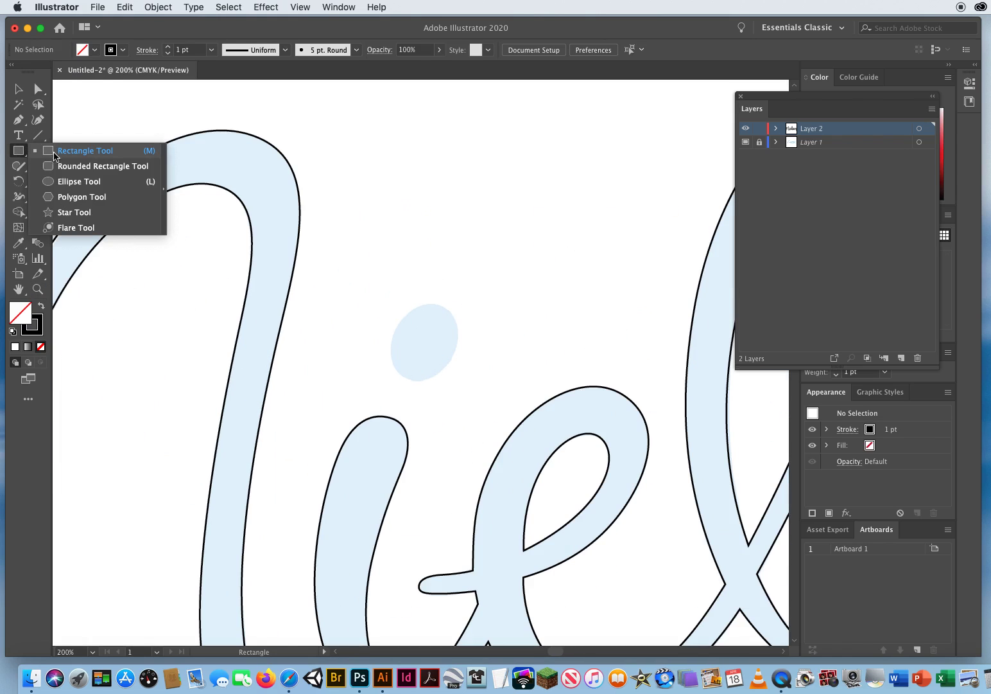
pyautogui.click(77, 181)
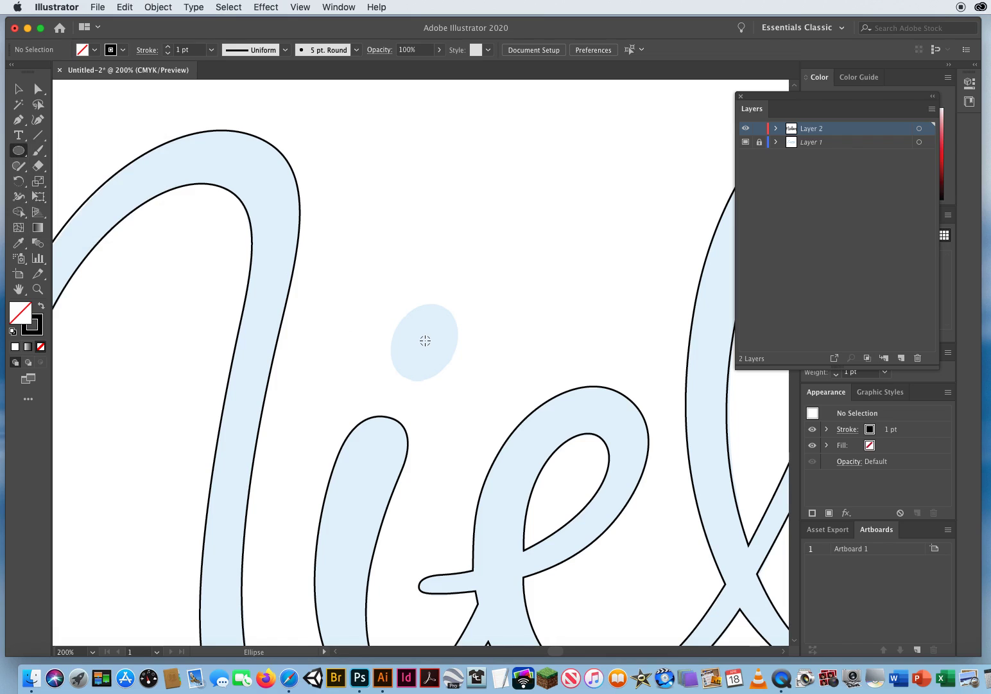
pyautogui.moveTo(425, 343); pyautogui.dragTo(456, 382)
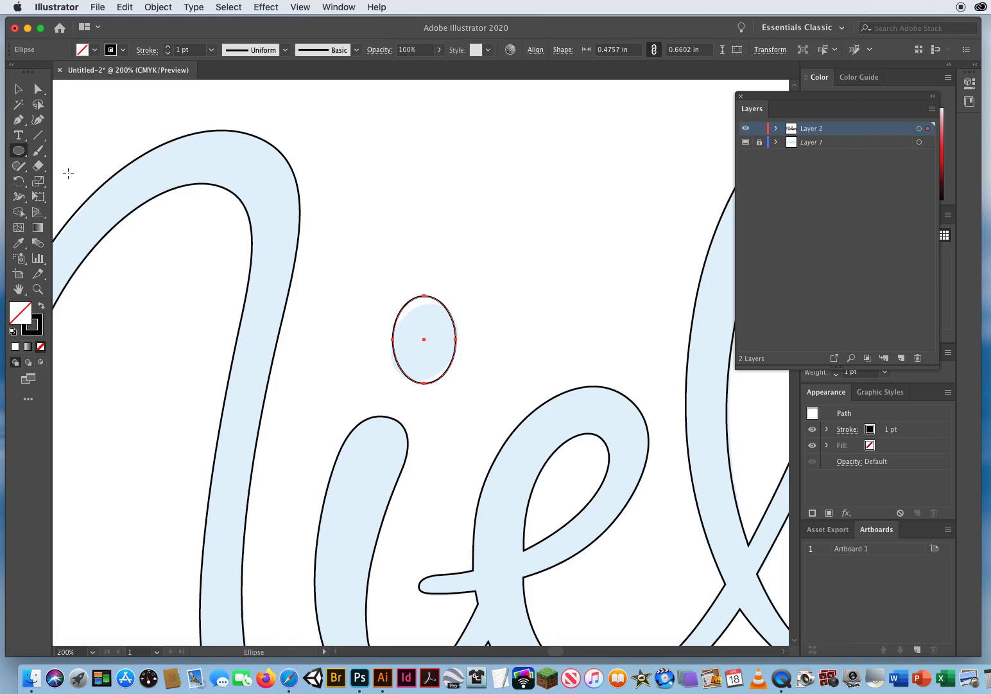
# Step: Rotate and resize the dot's ellipse with Free Transform to about 0.46 by 0.62 in, matching the tilted dot, and deselect it
pyautogui.click(39, 198)
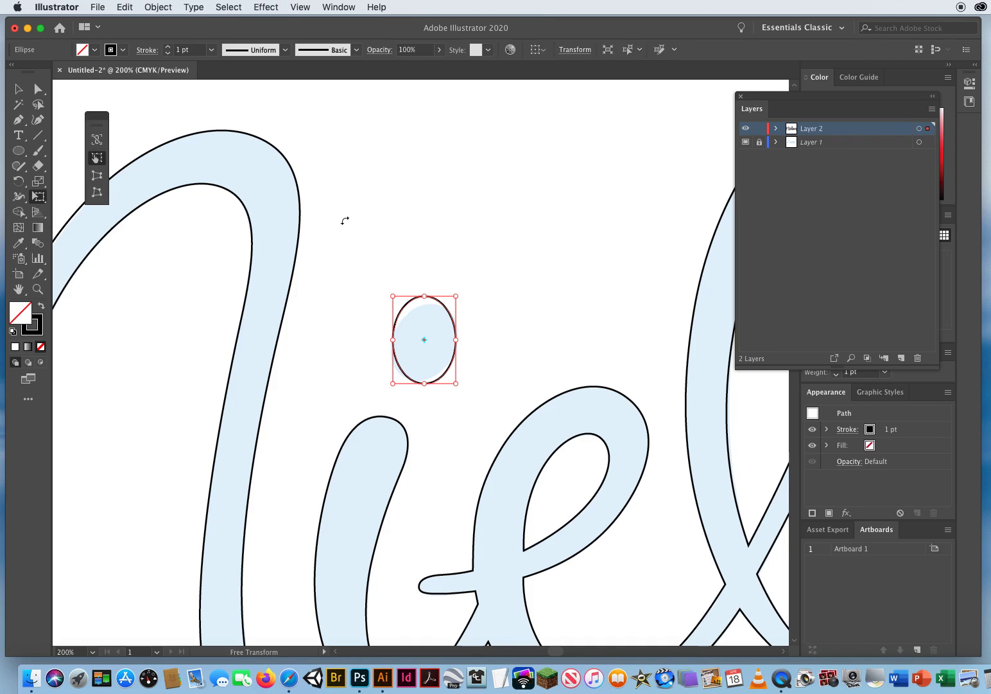
pyautogui.moveTo(461, 277)
pyautogui.mouseDown()
pyautogui.moveTo(488, 300)
pyautogui.moveTo(445, 309)
pyautogui.mouseUp()
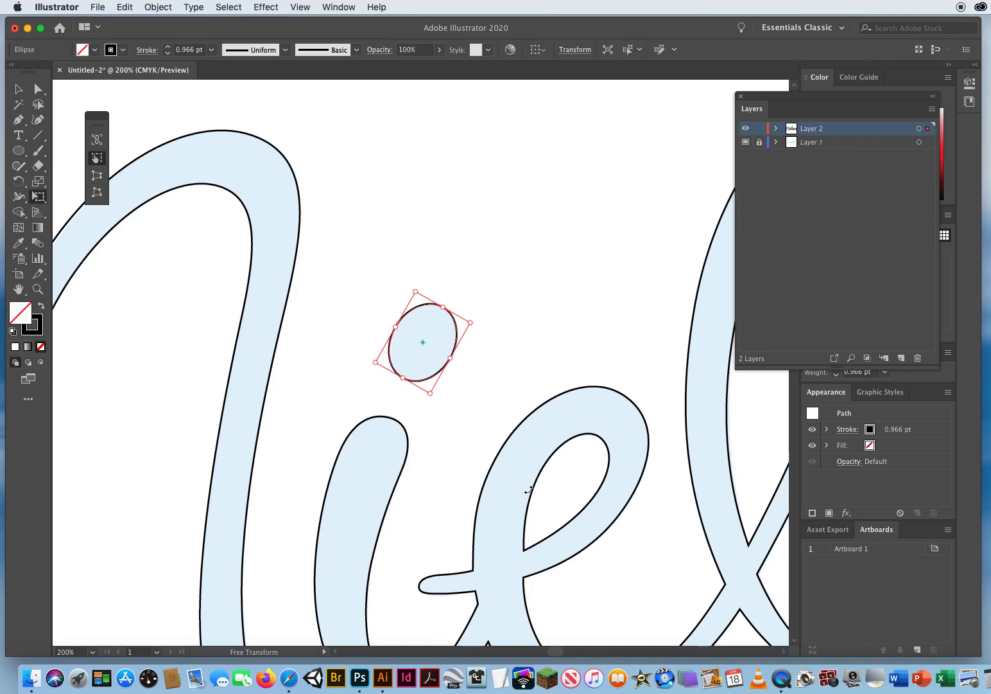
pyautogui.moveTo(375, 363); pyautogui.dragTo(377, 363)
pyautogui.press('v')
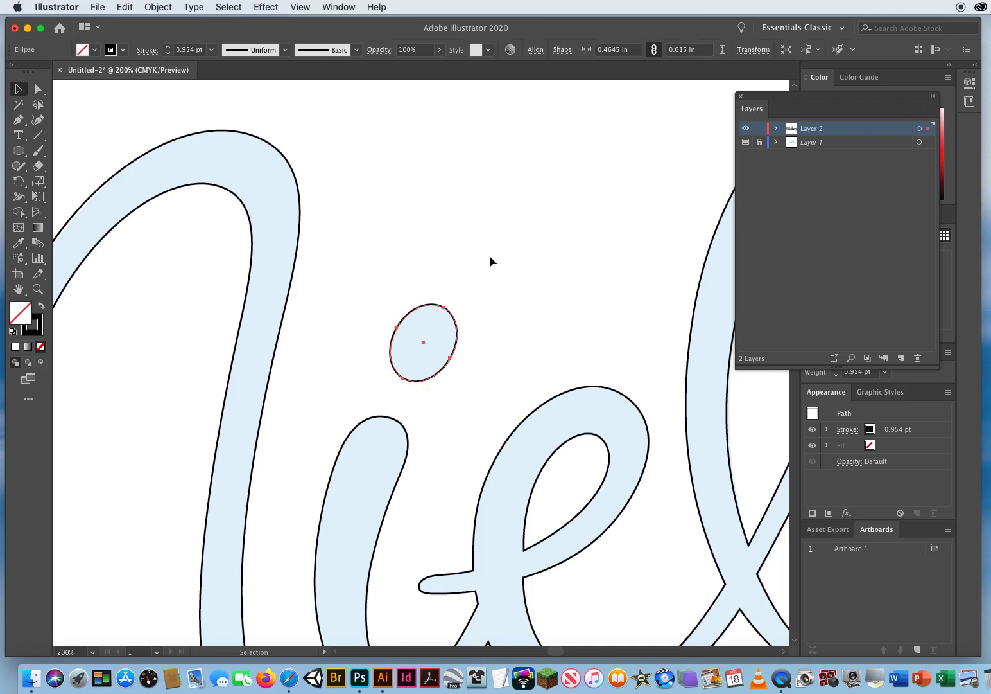
pyautogui.click(504, 257)
# Step: Select the four counters inside both e's, the l and the s, and fill them with yellow
pyautogui.click(38, 289)
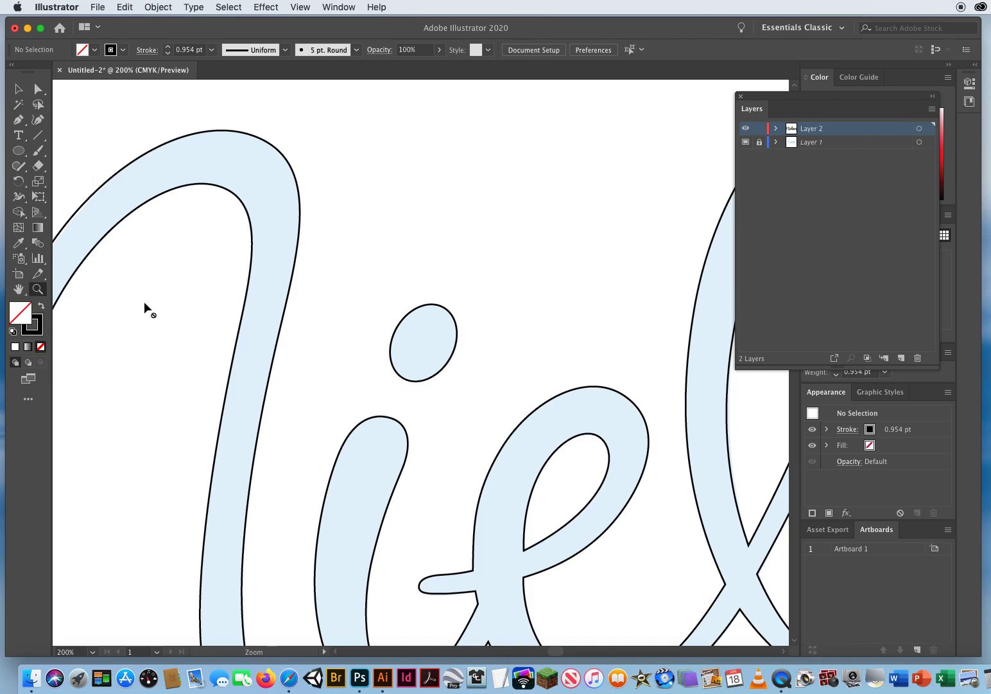
pyautogui.keyDown('alt'); pyautogui.click(443, 340); pyautogui.keyUp('alt')
pyautogui.hscroll(4, 443, 342)
pyautogui.scroll(-3, 444, 342)
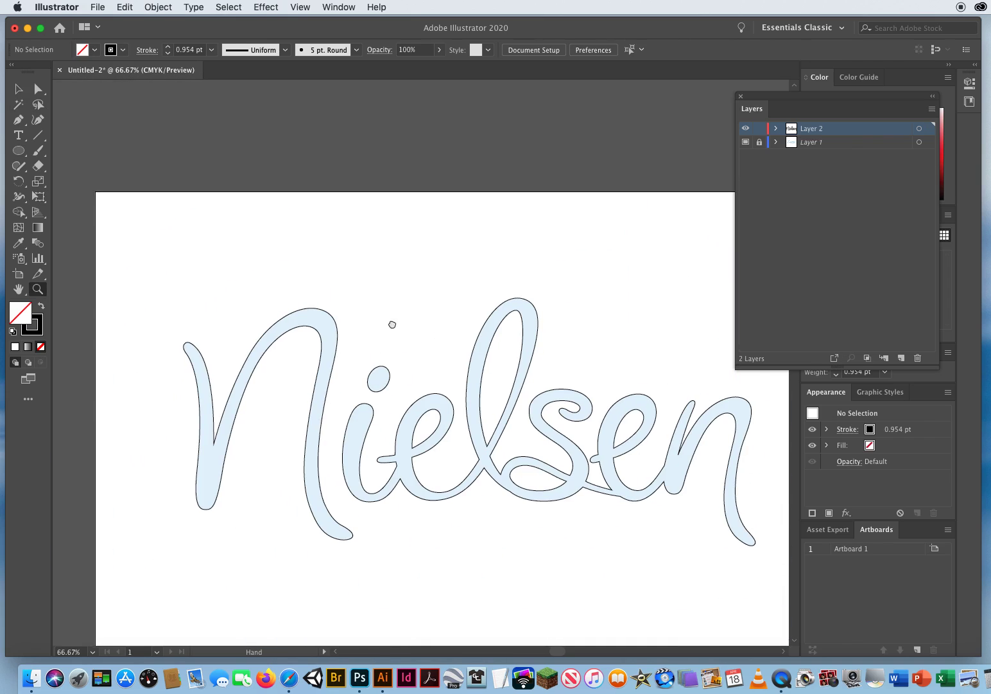
pyautogui.click(14, 91)
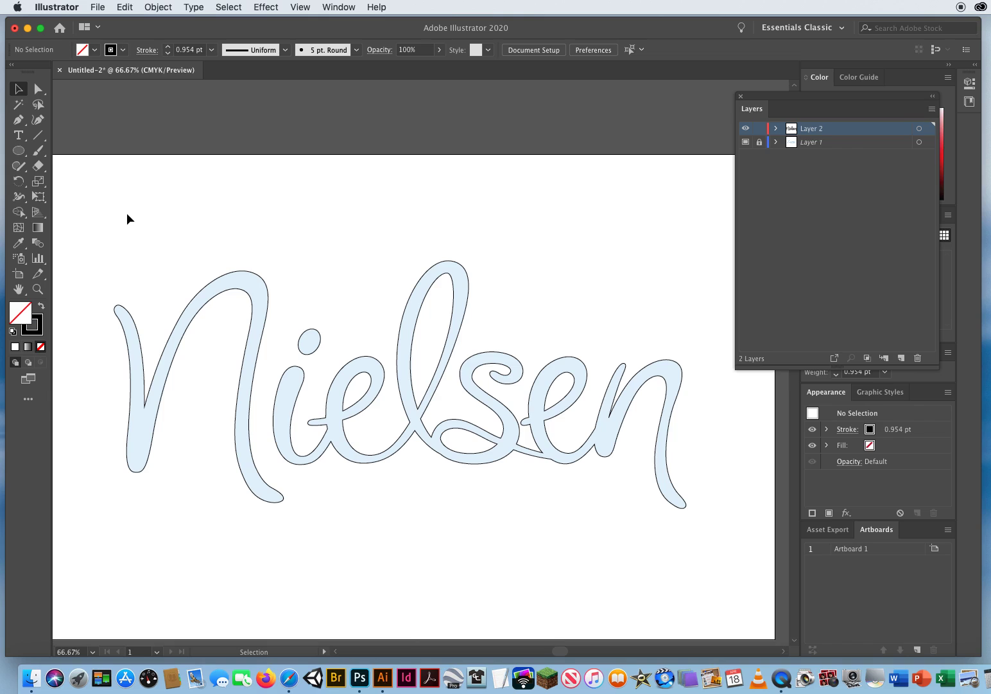
pyautogui.click(366, 377)
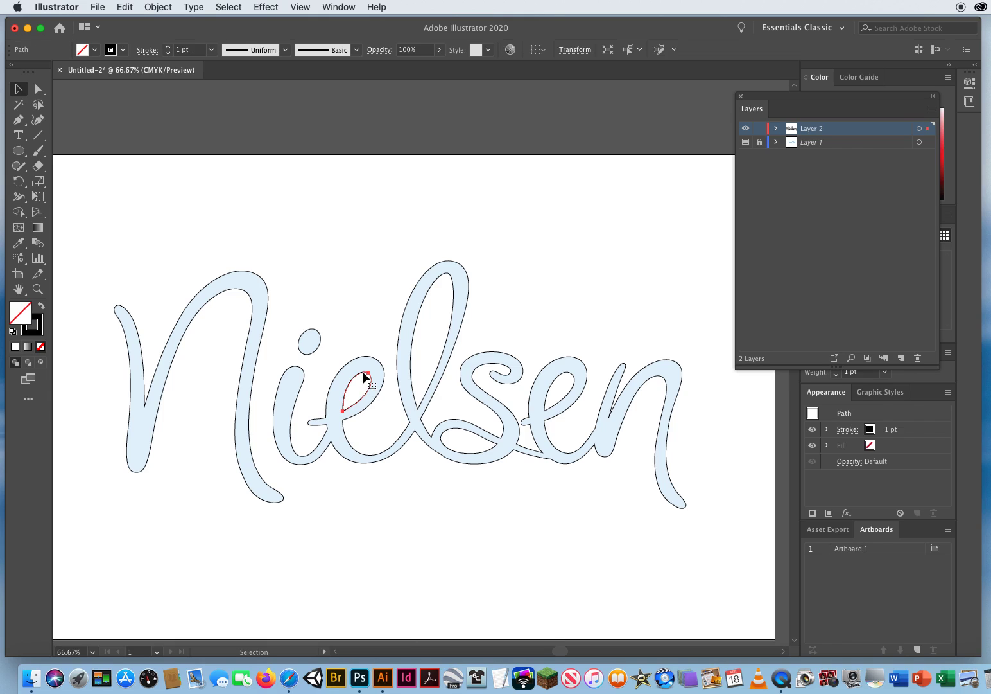
pyautogui.keyDown('shift'); pyautogui.click(433, 290); pyautogui.keyUp('shift')
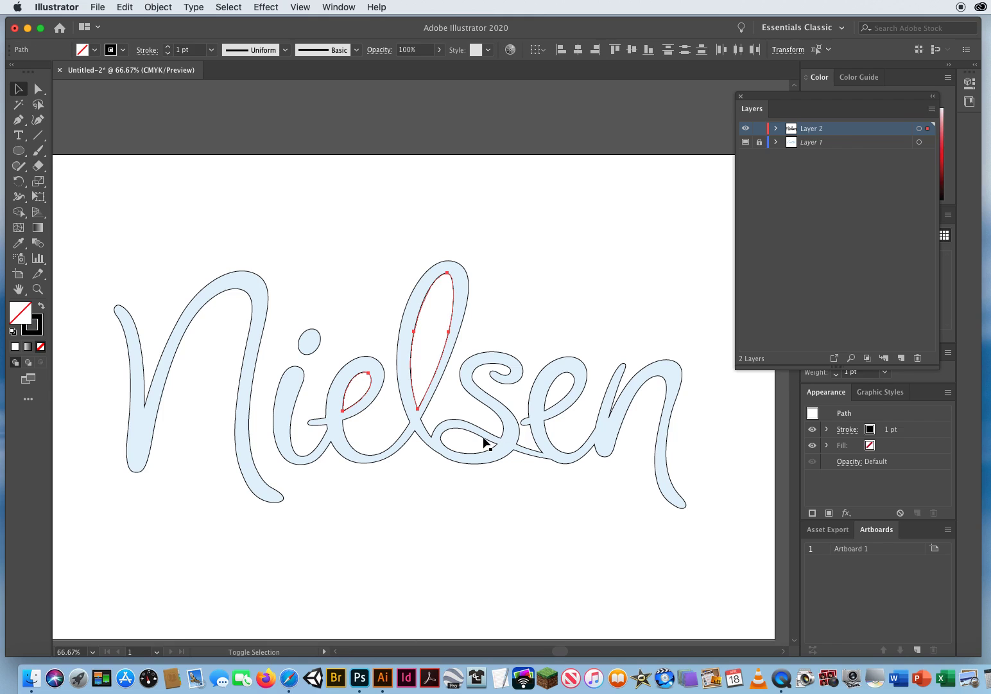
pyautogui.keyDown('shift'); pyautogui.click(553, 380); pyautogui.keyUp('shift')
pyautogui.moveTo(771, 101); pyautogui.dragTo(588, 95)
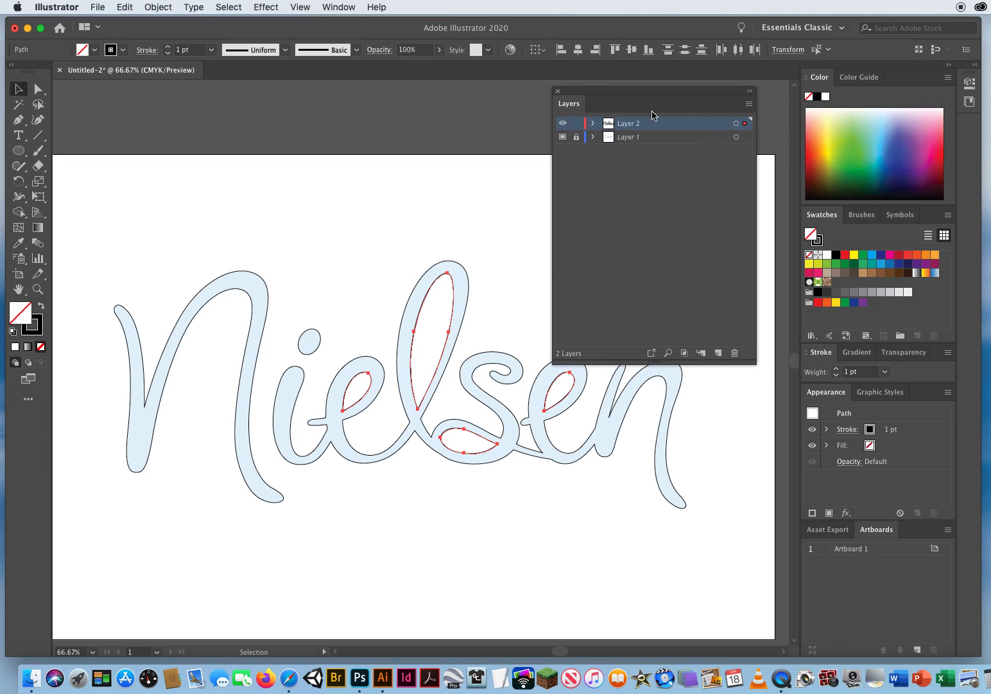
pyautogui.click(828, 132)
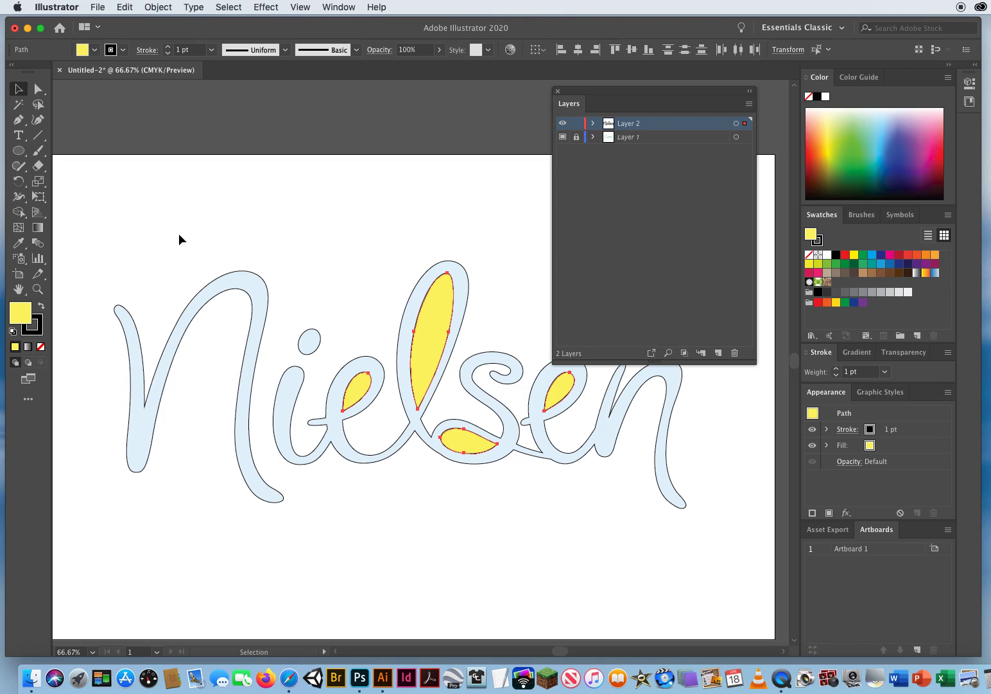
# Step: Fill all the outer letter outlines and the i's dot with a medium blue, leaving out the counters, and deselect them
pyautogui.moveTo(241, 280); pyautogui.dragTo(308, 381)
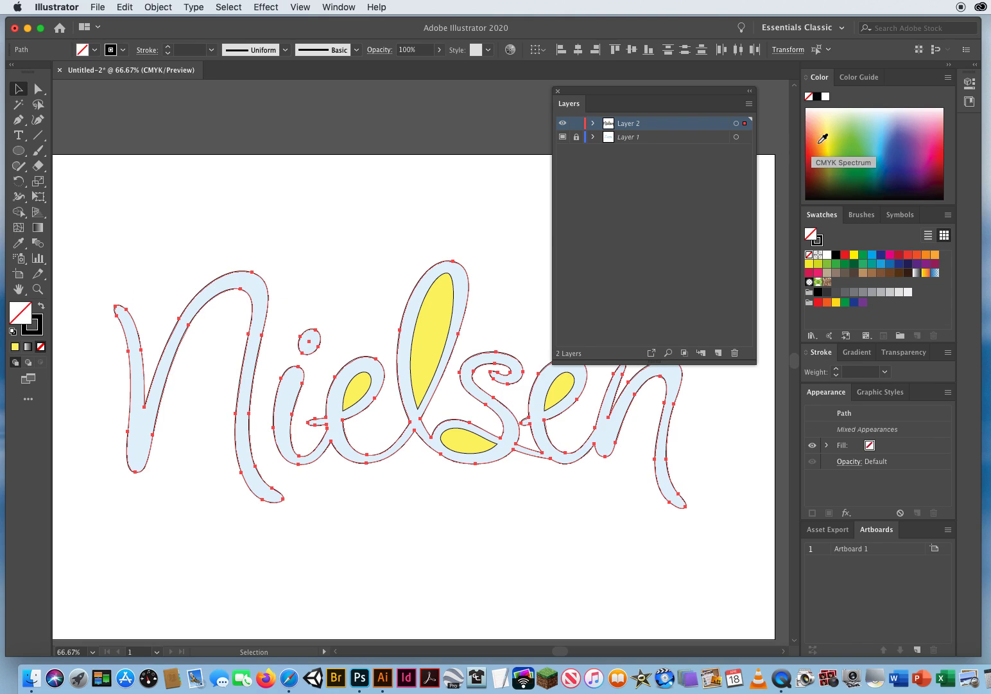
pyautogui.click(899, 131)
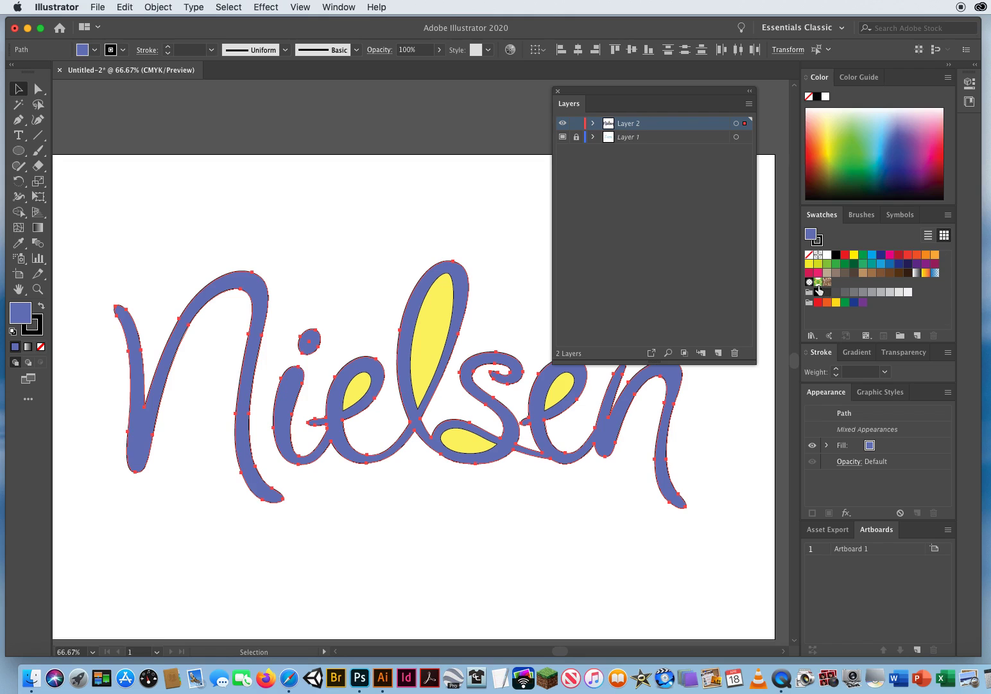
pyautogui.moveTo(899, 133); pyautogui.dragTo(888, 140)
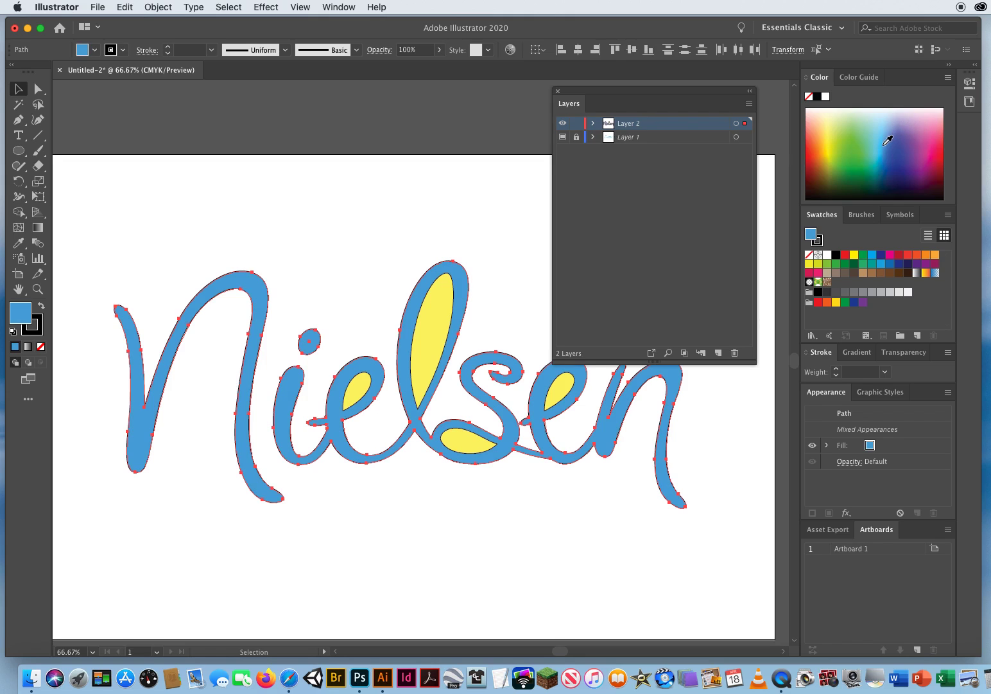
pyautogui.click(344, 232)
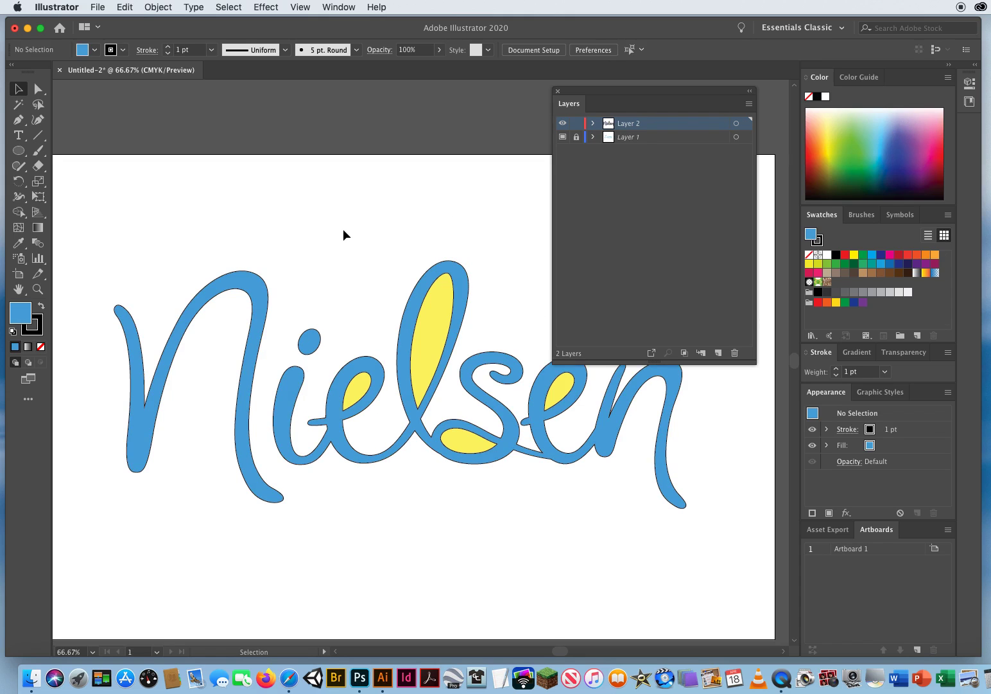
# Step: Select all the lettering and cut out the four yellow counters with the Shape Builder tool
pyautogui.moveTo(595, 90); pyautogui.dragTo(699, 86)
pyautogui.moveTo(117, 208); pyautogui.dragTo(648, 478)
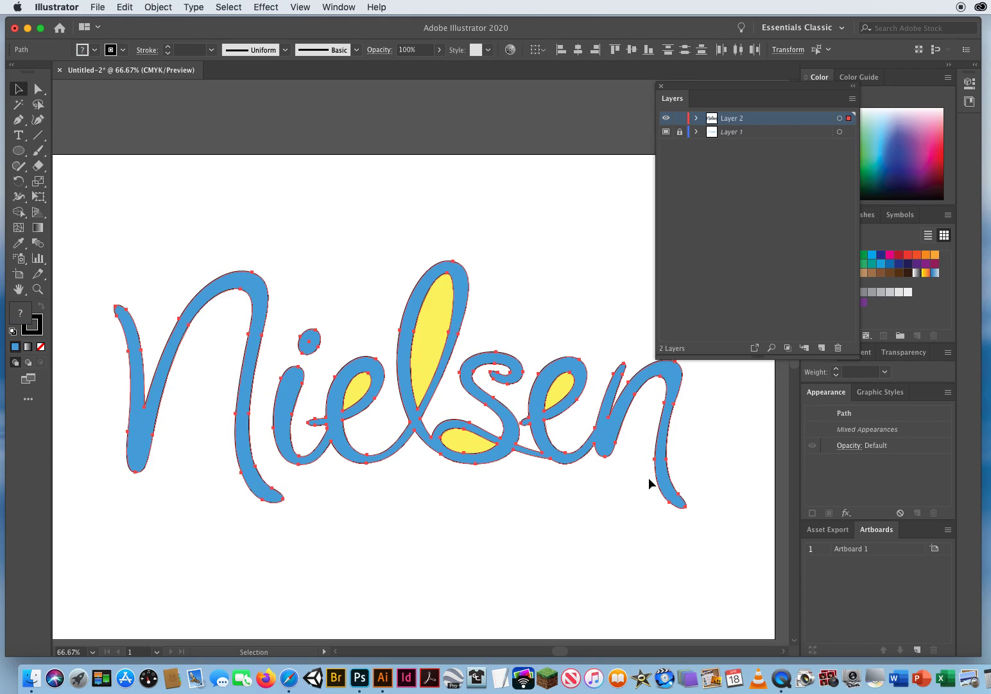
pyautogui.click(17, 213)
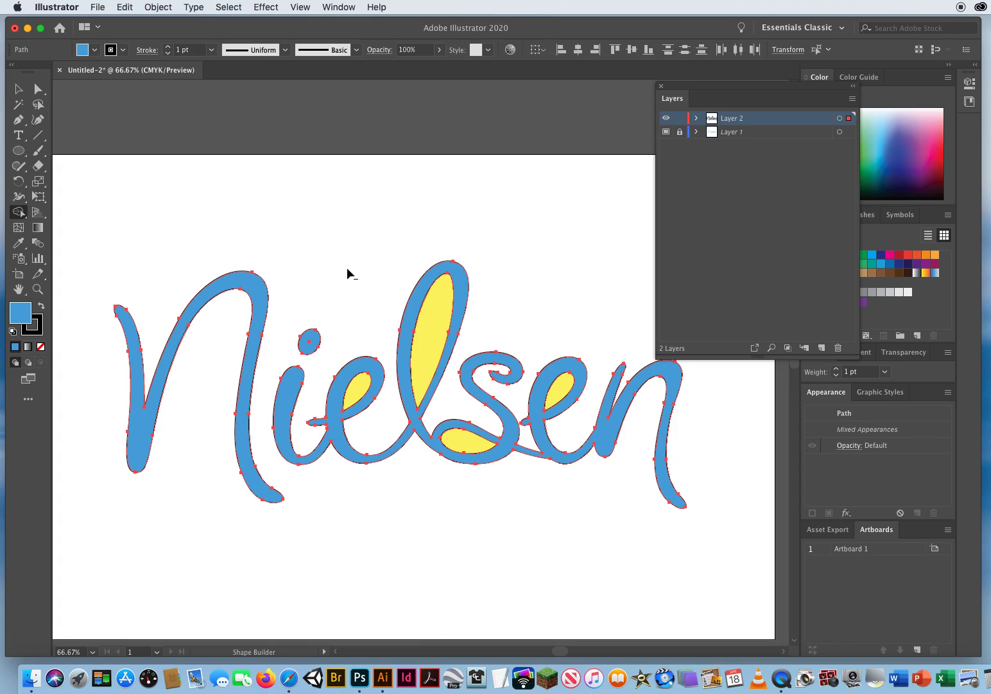
pyautogui.click(361, 389)
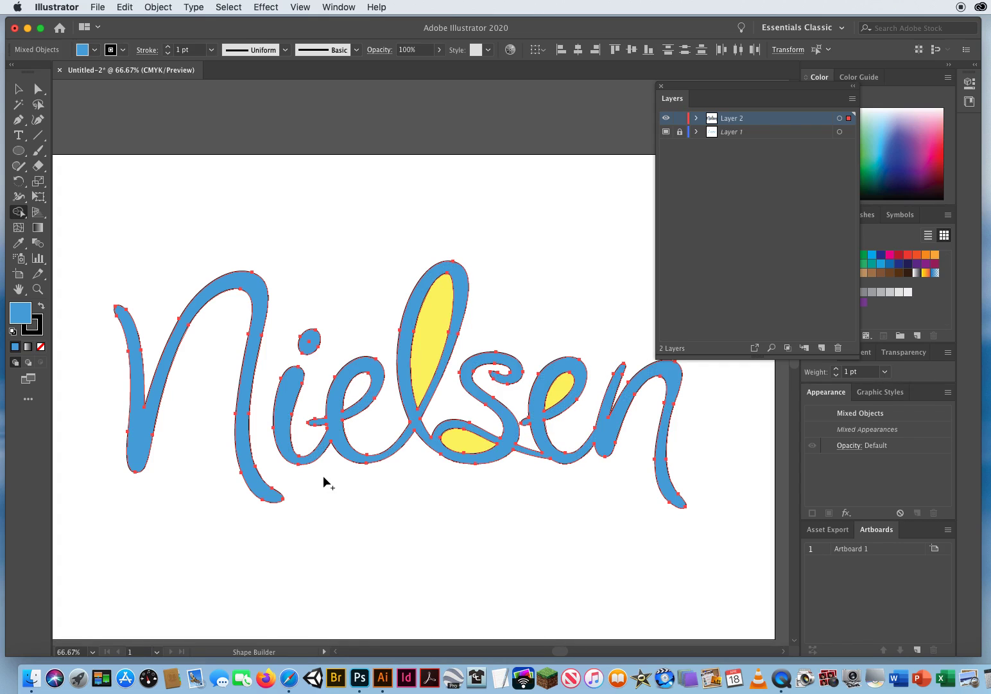
pyautogui.click(439, 327)
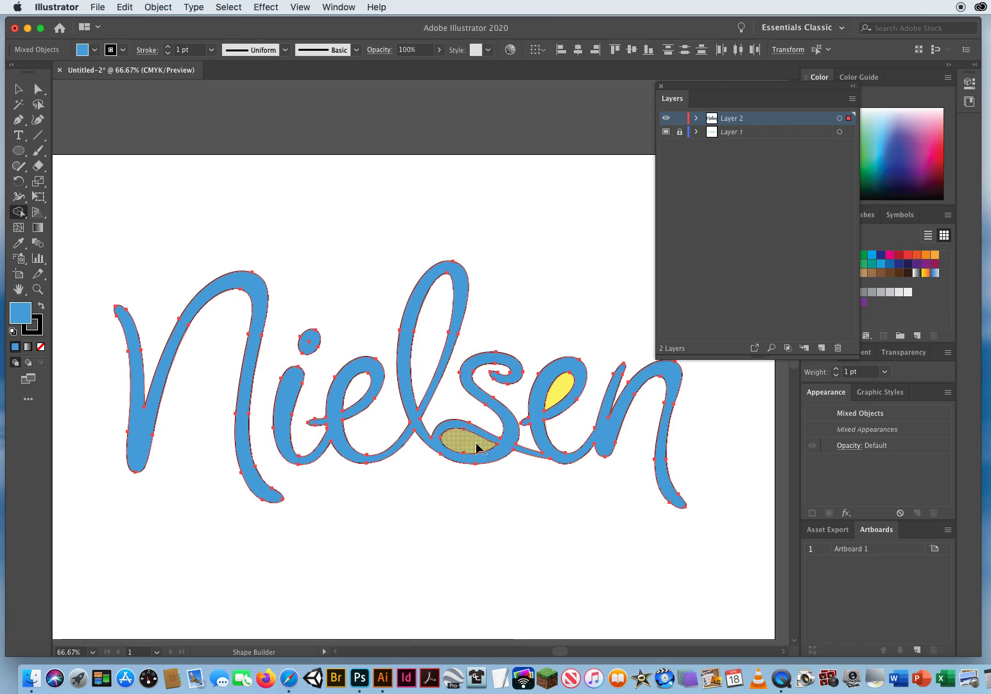
pyautogui.click(478, 445)
pyautogui.click(563, 392)
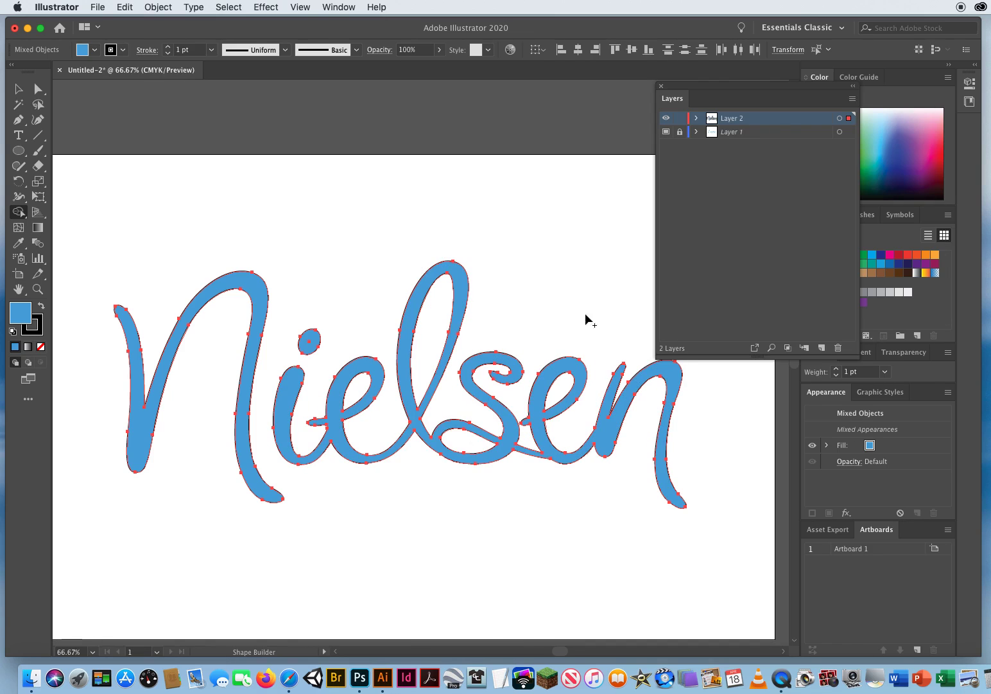
# Step: Set the stroke of all the lettering to none, and deselect it
pyautogui.click(19, 89)
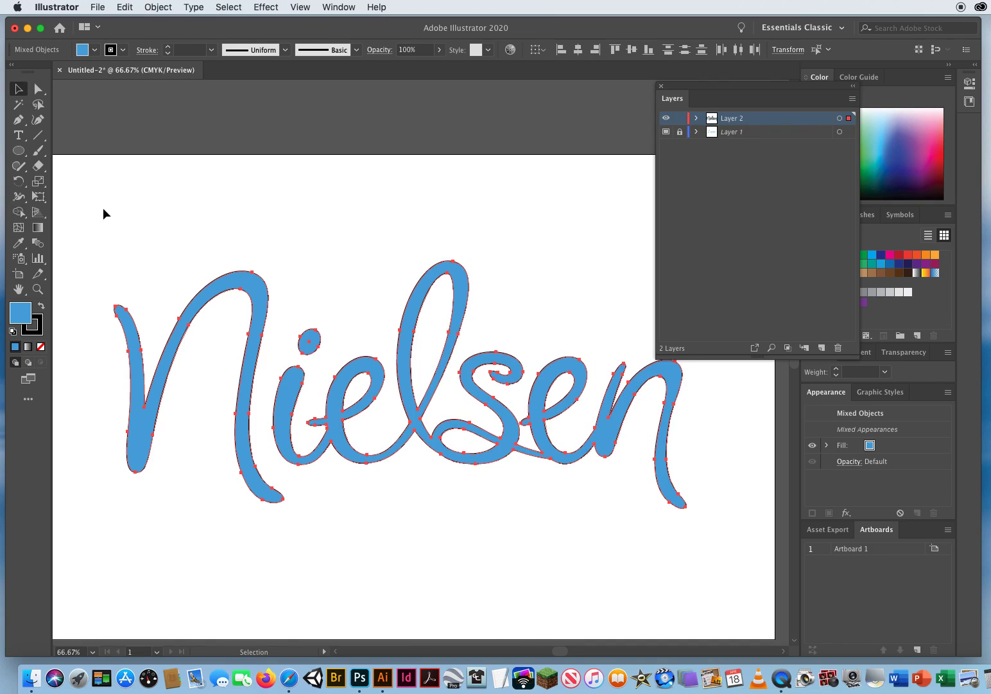
pyautogui.moveTo(102, 207); pyautogui.dragTo(710, 535)
pyautogui.click(40, 323)
pyautogui.press('/')
pyautogui.click(108, 261)
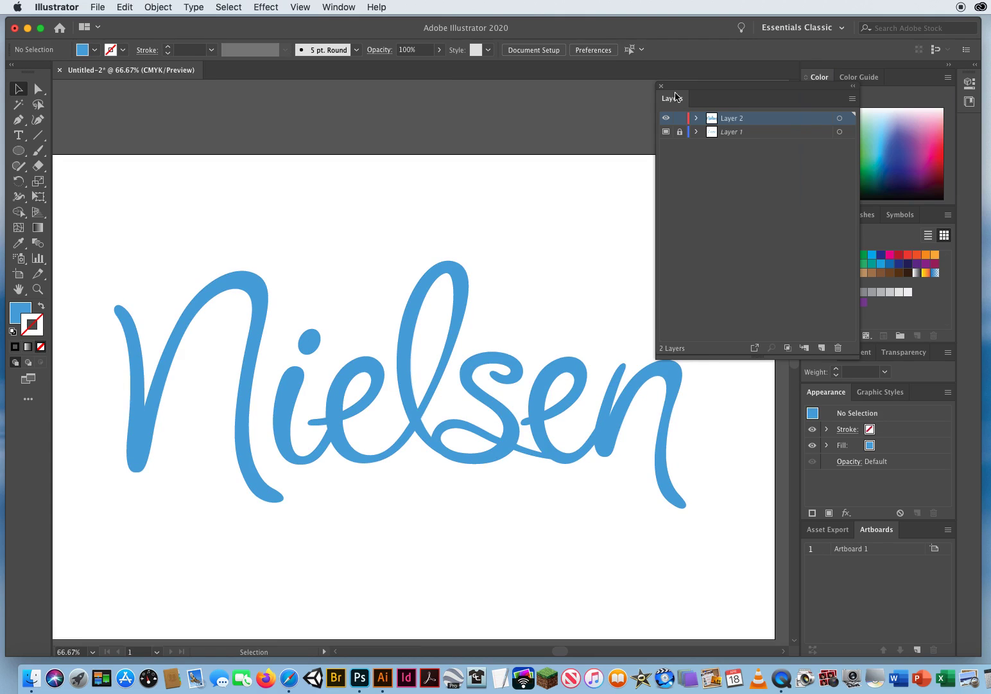
# Step: Draw a rectangle covering all the lettering and give it a light orange stroke and fill
pyautogui.moveTo(677, 91); pyautogui.dragTo(723, 90)
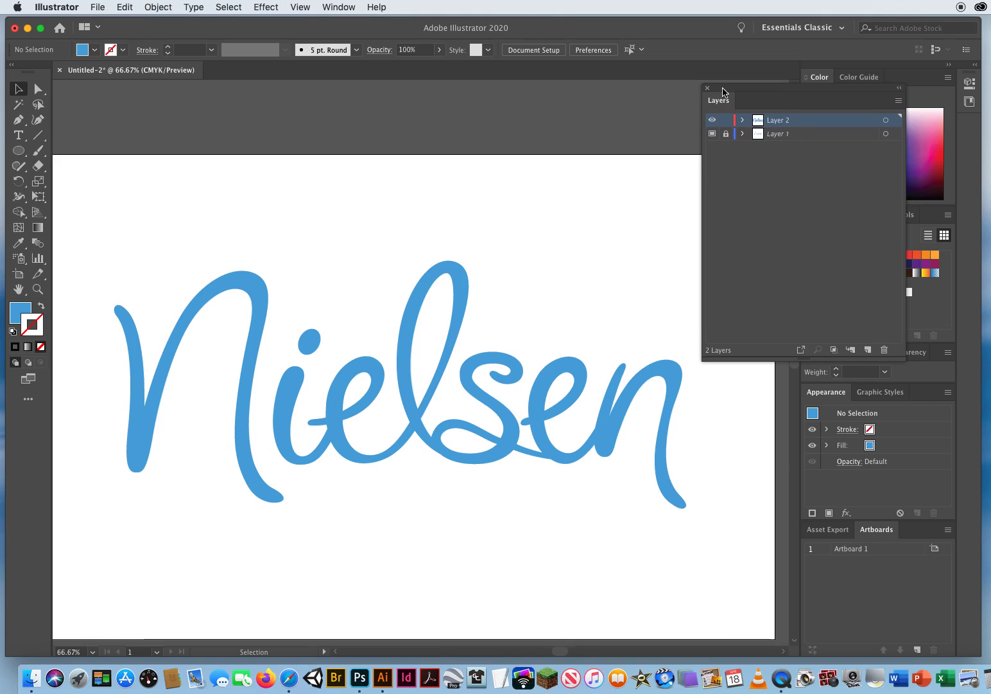
pyautogui.moveTo(19, 150); pyautogui.dragTo(63, 152)
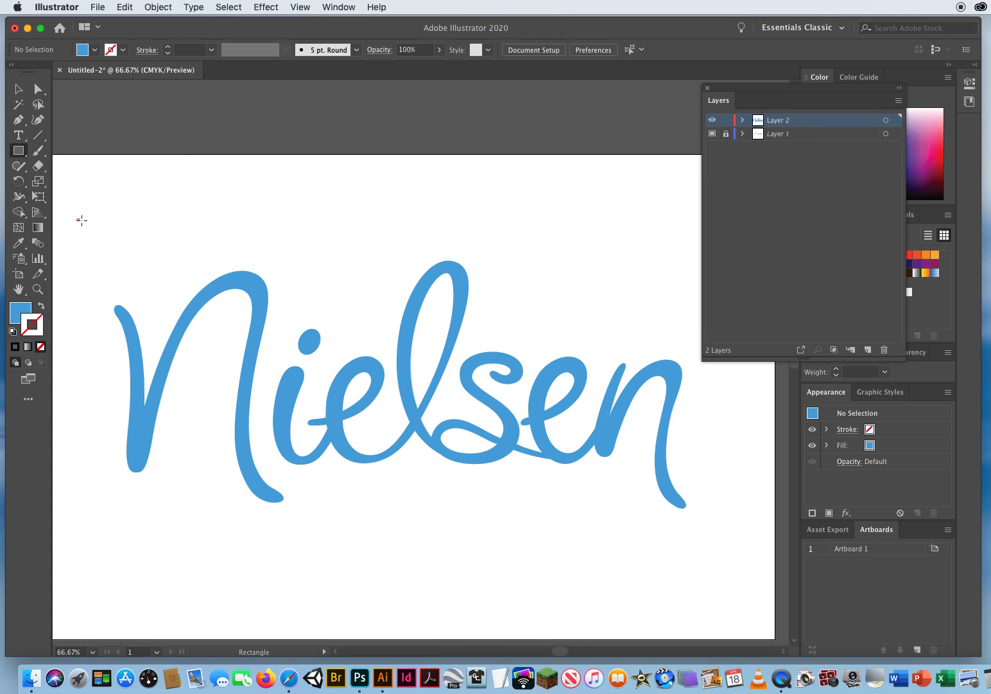
pyautogui.moveTo(82, 220); pyautogui.dragTo(740, 568)
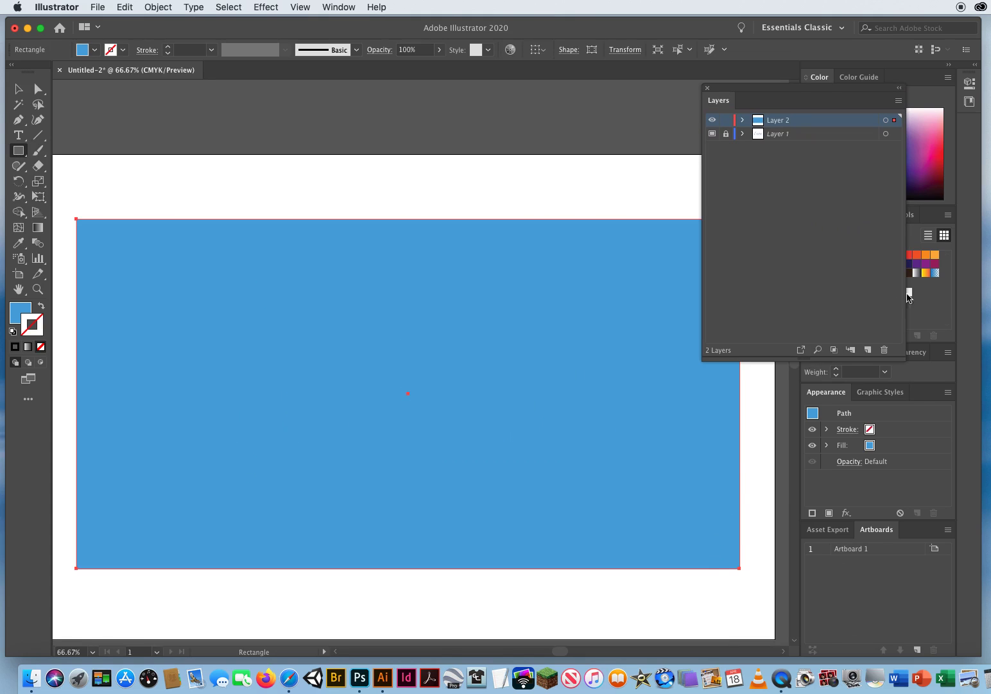
pyautogui.click(936, 254)
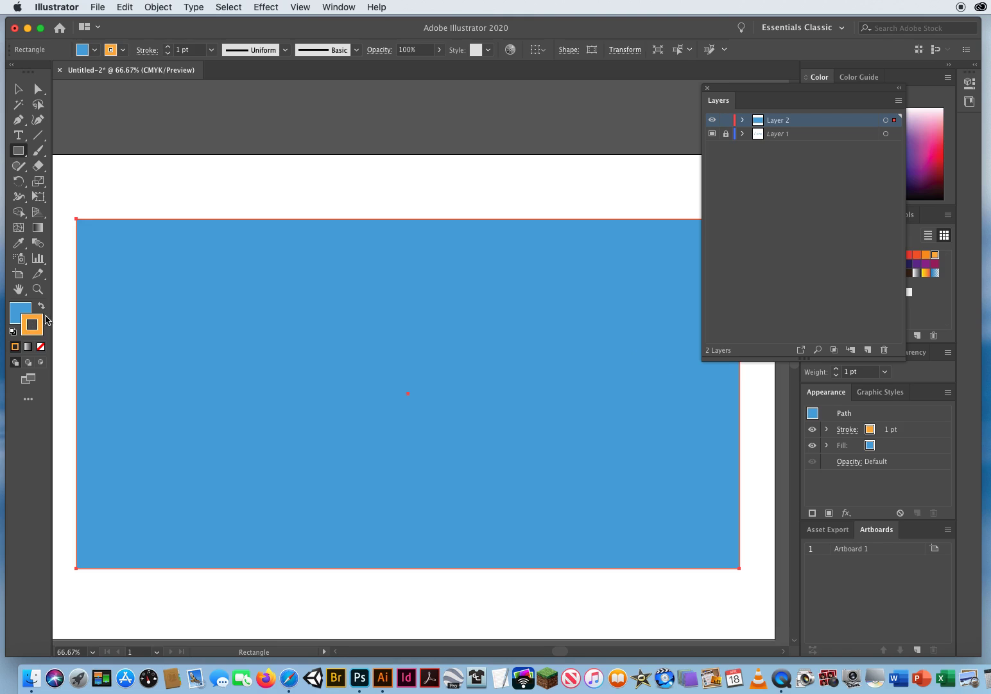
pyautogui.click(935, 255)
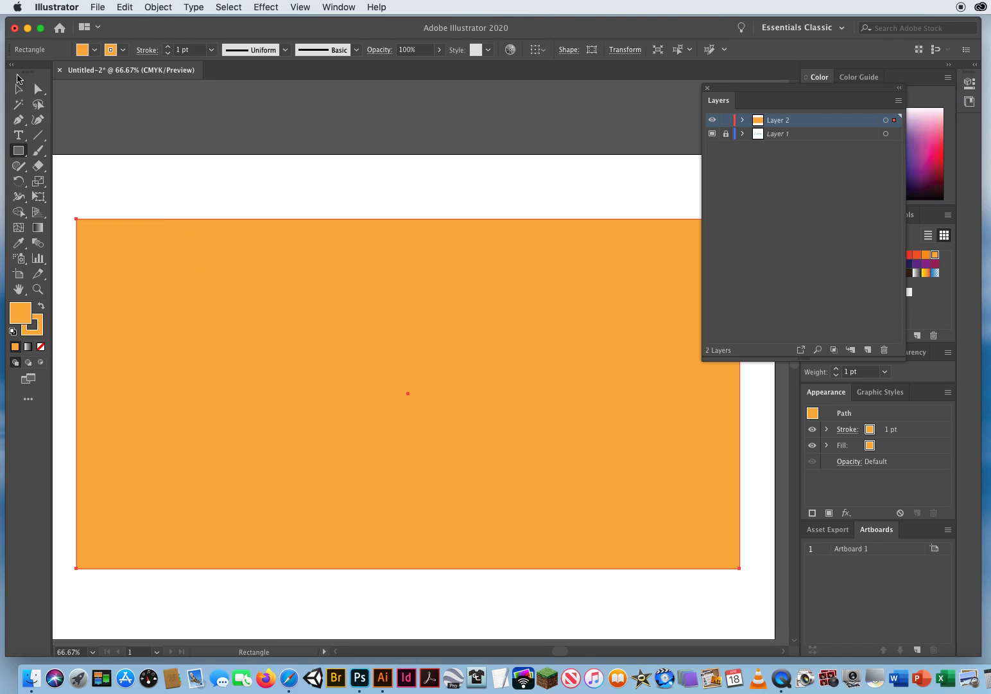
# Step: Send the orange rectangle to the back, behind the blue lettering, and deselect it
pyautogui.click(19, 88)
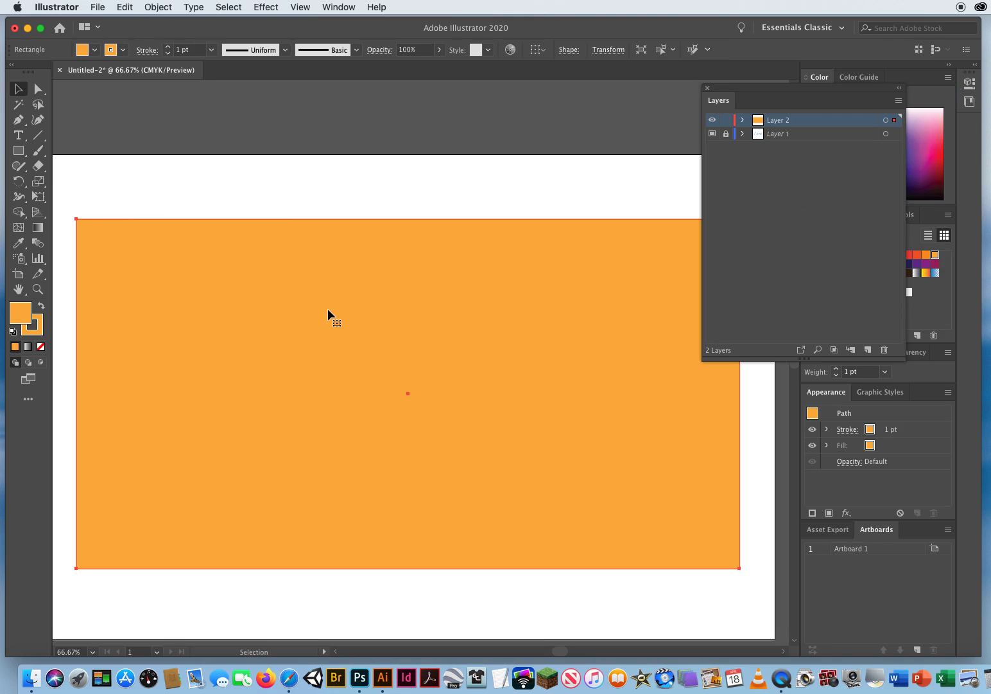
pyautogui.click(160, 8)
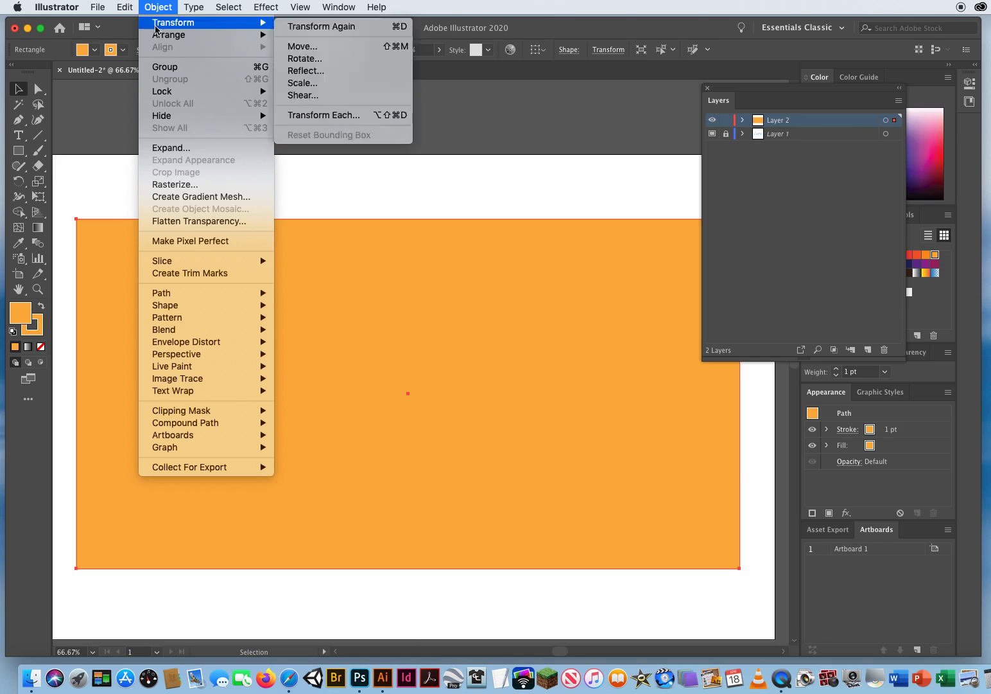
pyautogui.moveTo(156, 37)
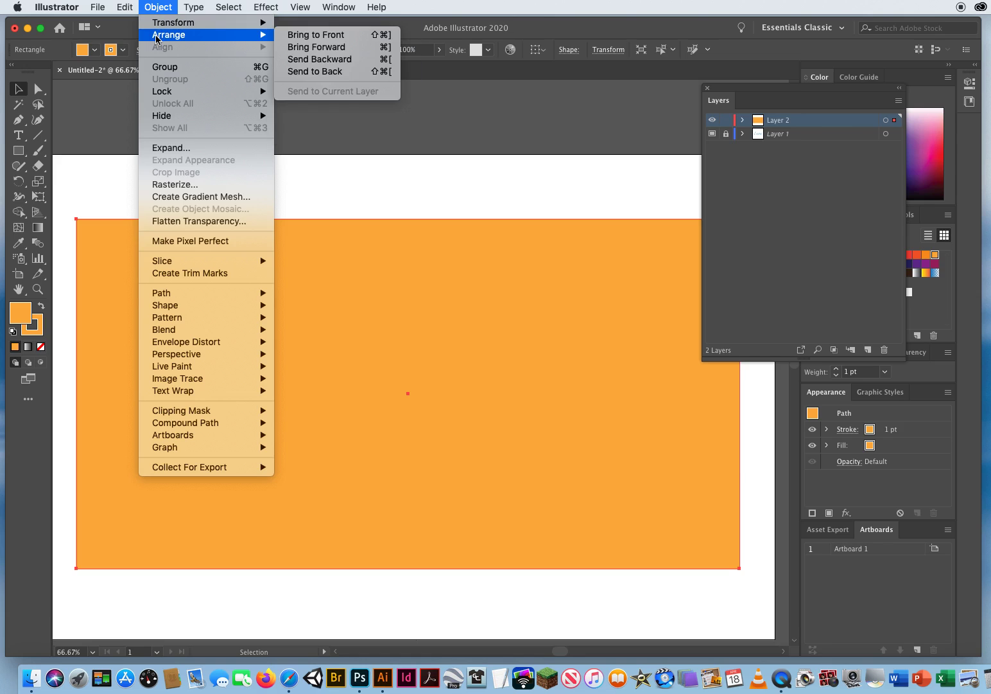
pyautogui.click(328, 71)
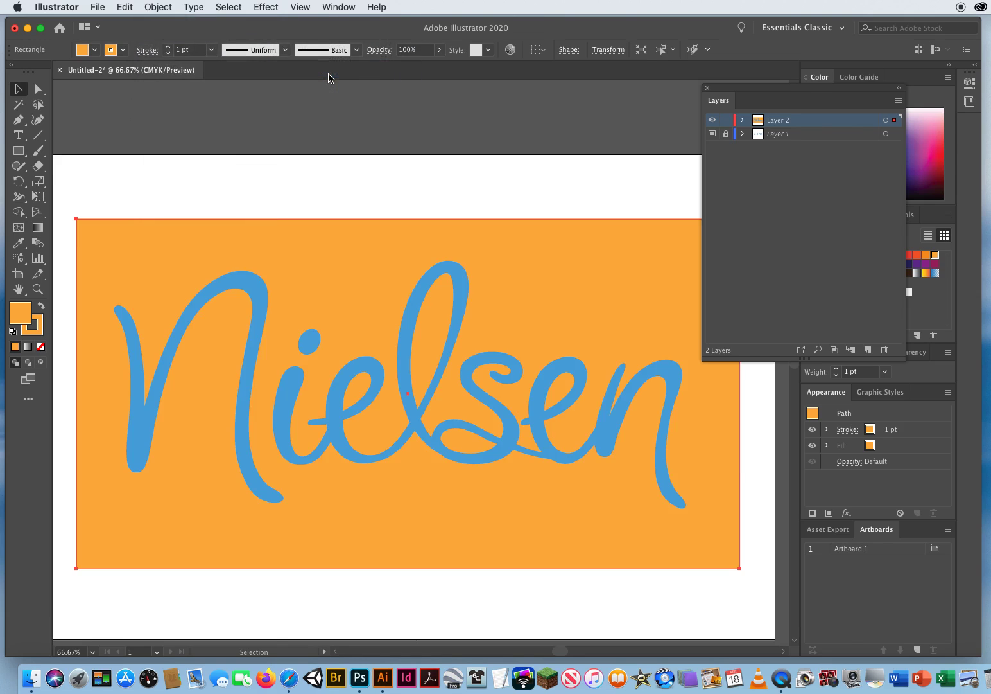
pyautogui.press('super+shift+a')
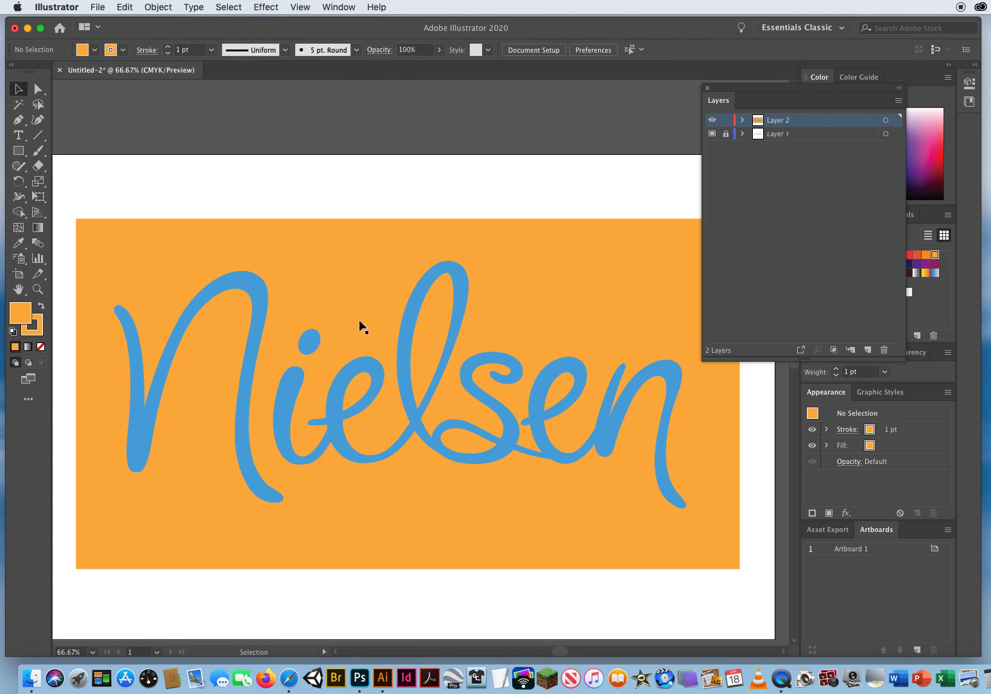
# Step: Try a green fill on the background rectangle, change the fill to purple, and deselect the rectangle
pyautogui.click(584, 257)
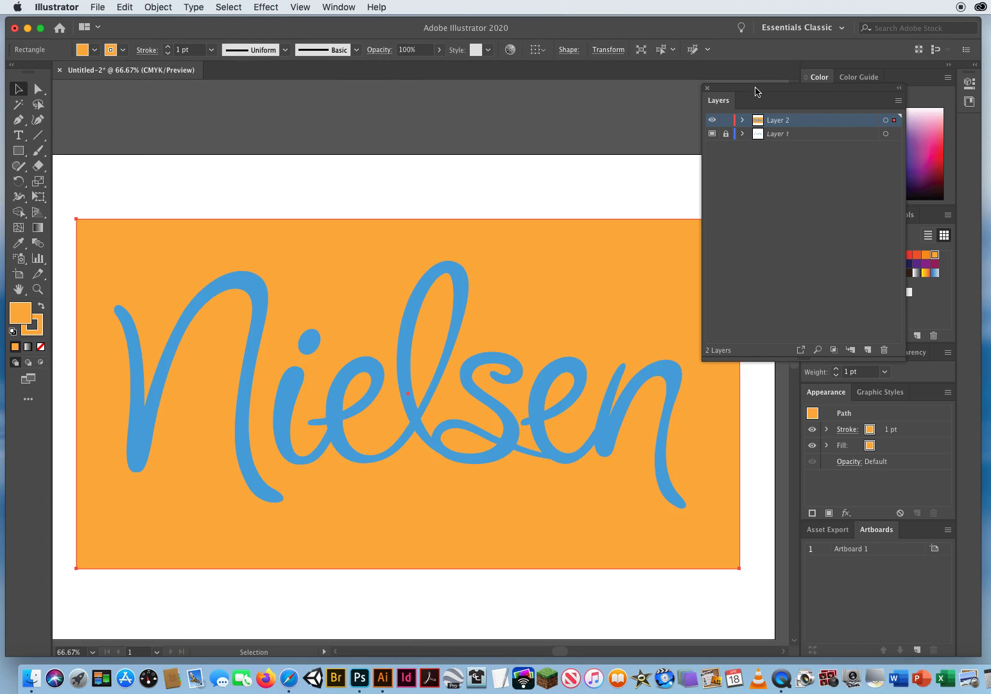
pyautogui.moveTo(759, 90); pyautogui.dragTo(610, 417)
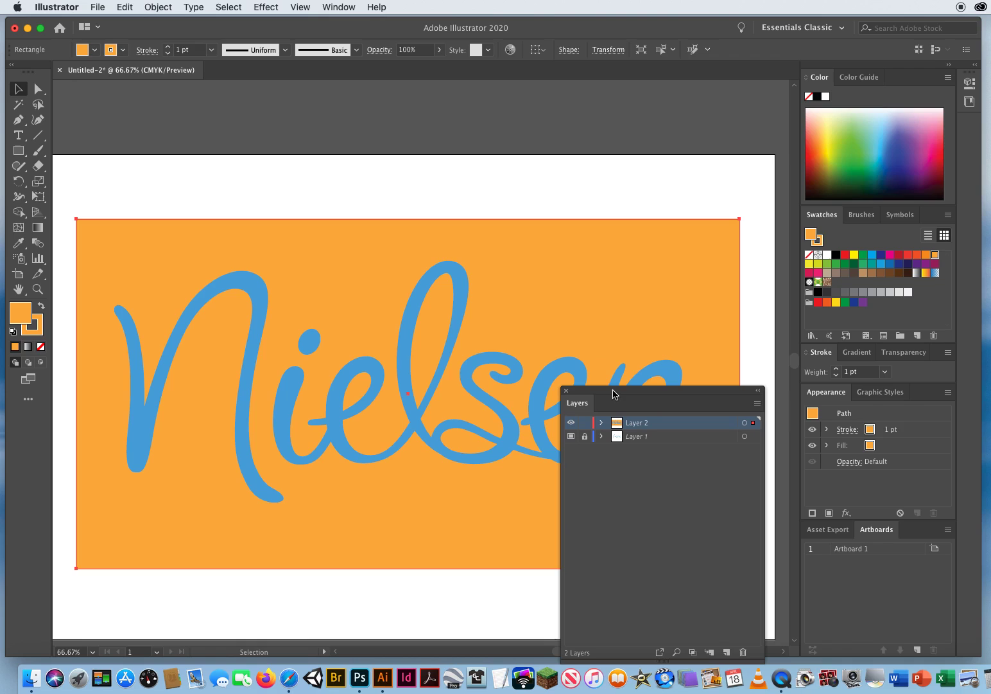
pyautogui.click(854, 152)
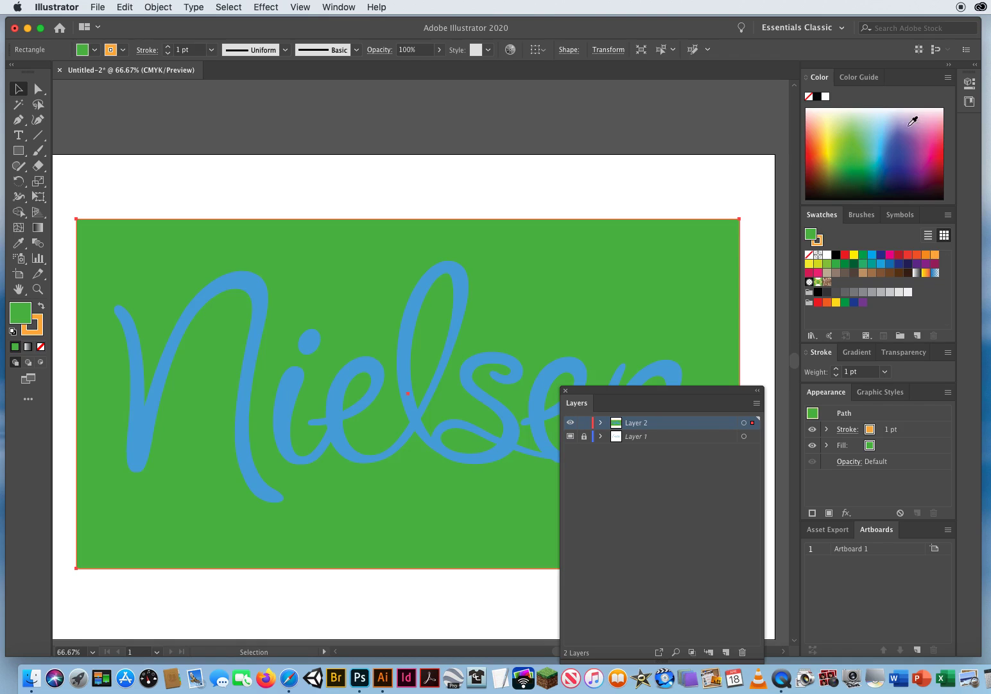
pyautogui.click(941, 140)
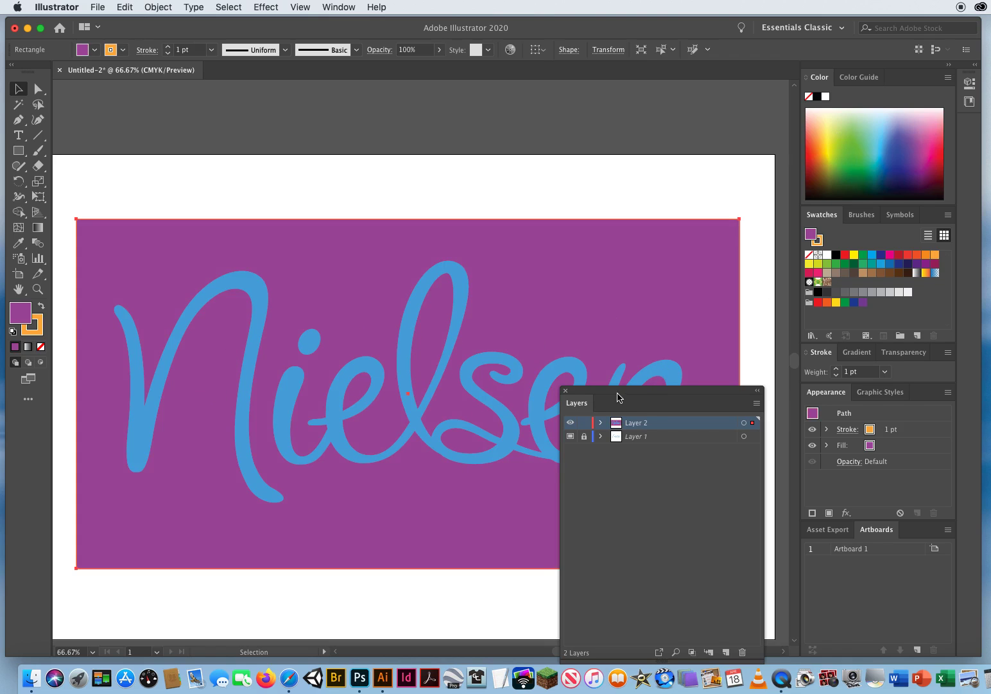
pyautogui.moveTo(618, 397); pyautogui.dragTo(721, 122)
pyautogui.click(579, 190)
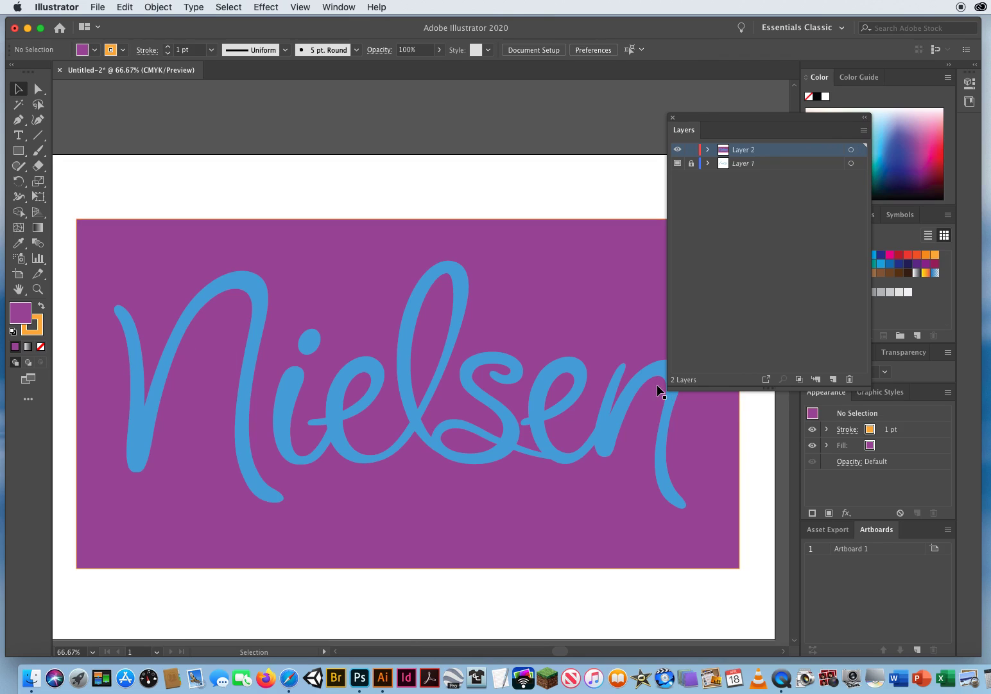
# Step: Delete the locked template layer, Layer 1, and shrink the Layers panel so it clears the lettering
pyautogui.moveTo(774, 163); pyautogui.dragTo(850, 380)
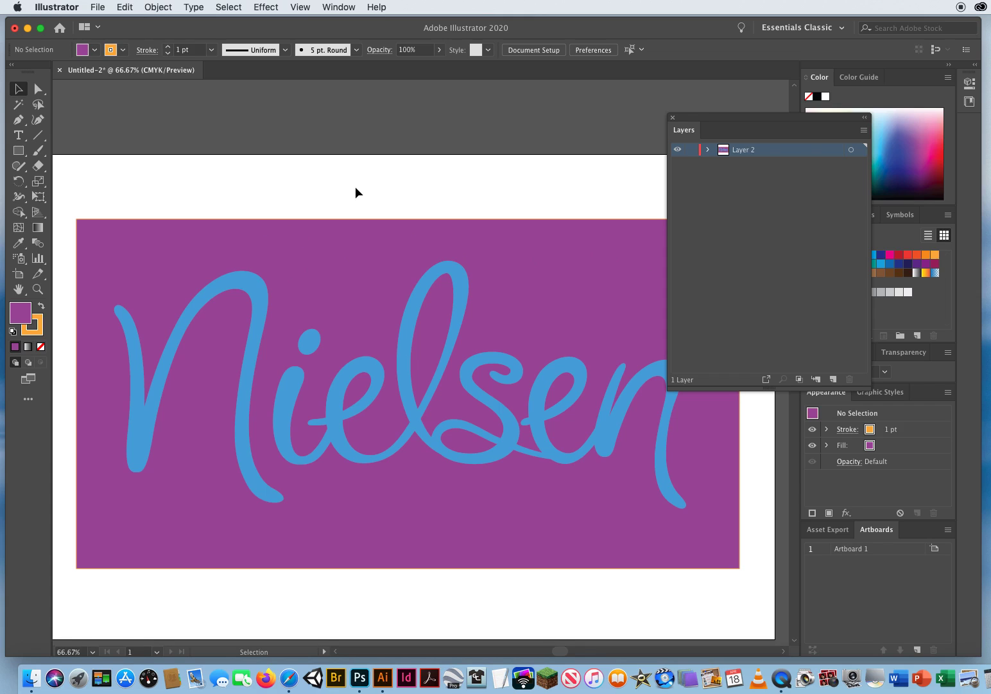
pyautogui.moveTo(699, 117)
pyautogui.mouseDown()
pyautogui.moveTo(617, 404)
pyautogui.moveTo(595, 283)
pyautogui.moveTo(602, 87)
pyautogui.mouseUp()
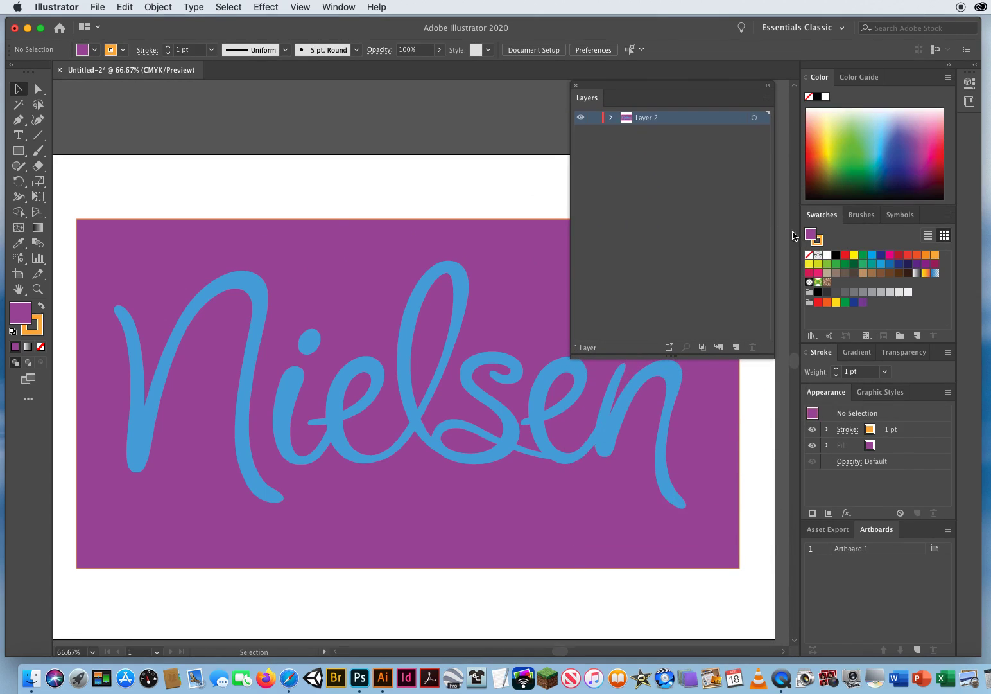
pyautogui.moveTo(767, 352); pyautogui.dragTo(758, 226)
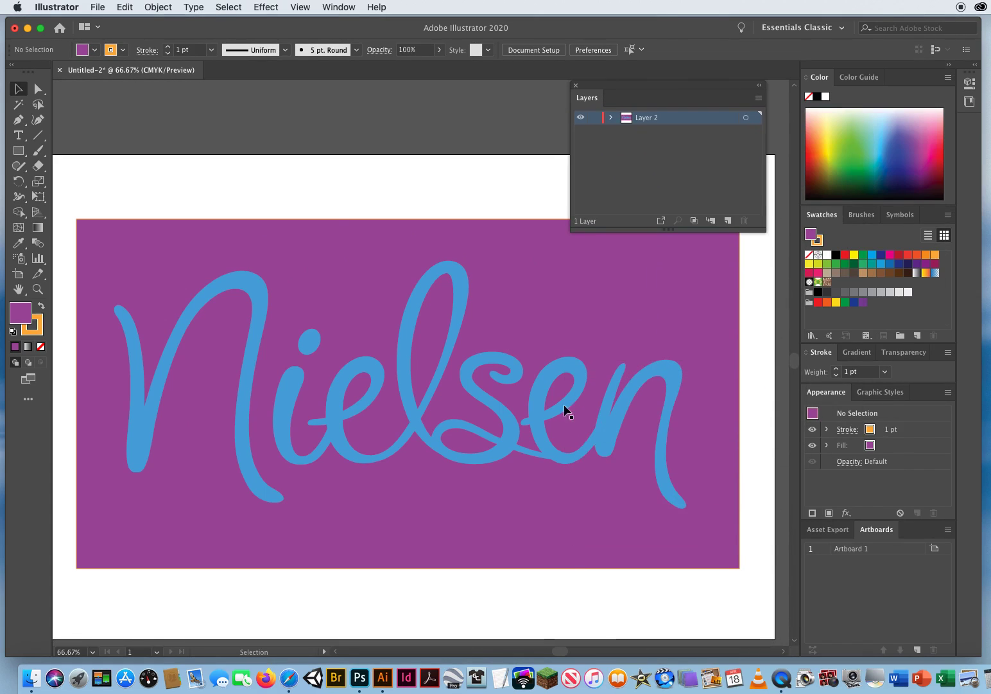